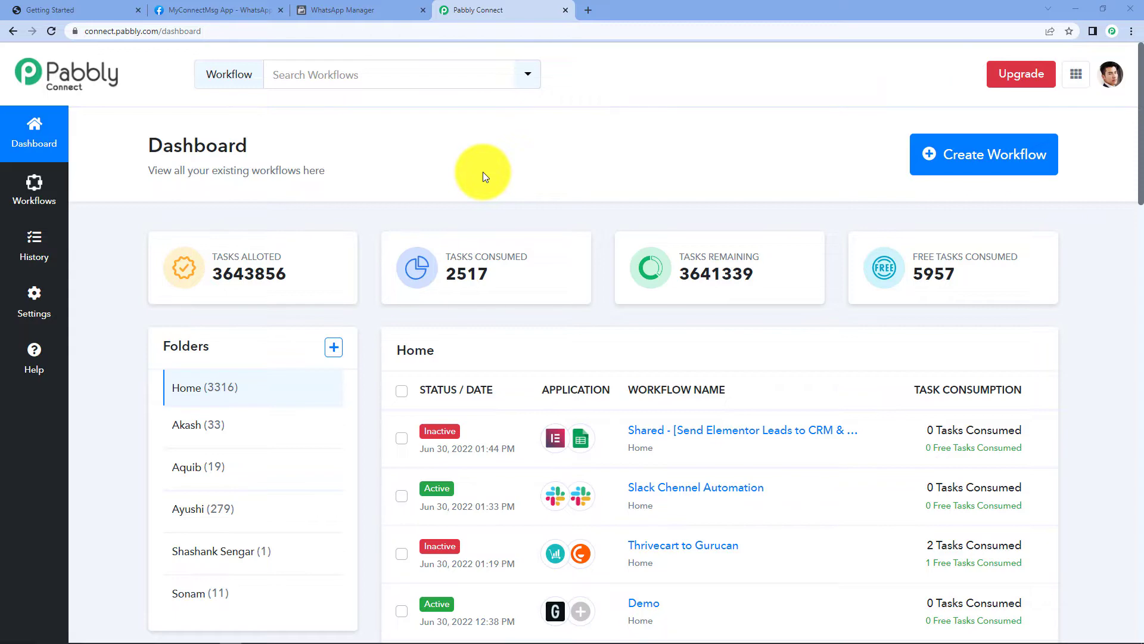
Load pabbly.com/connect in a new browser tab, then close that page.
{"action": "left_click", "coordinate": [588, 9]}
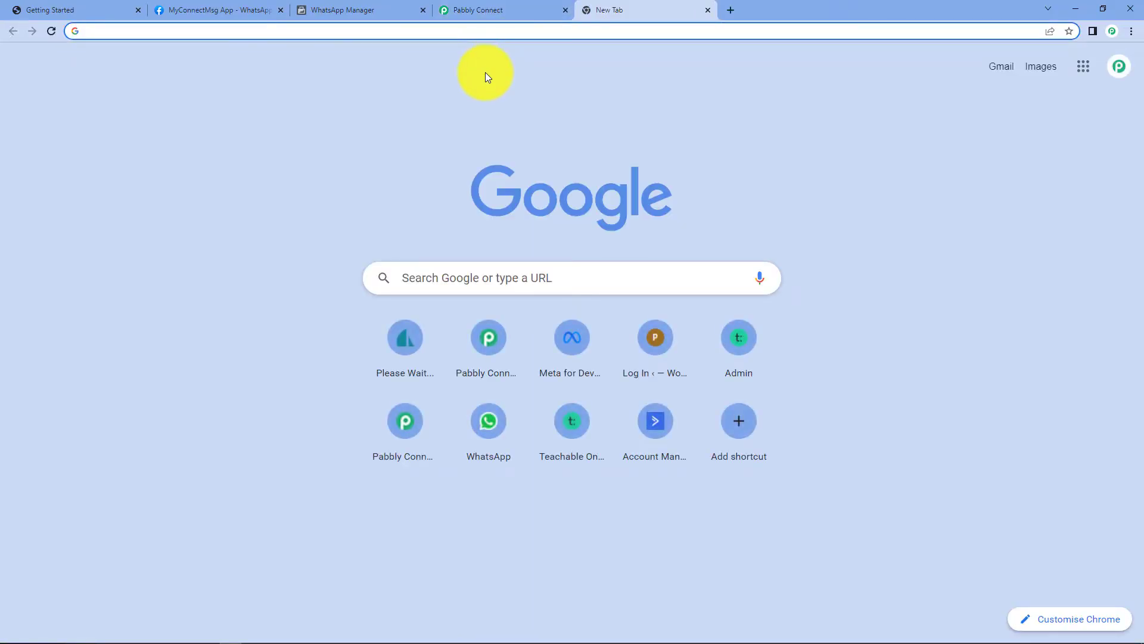
{"action": "type", "text": "pabbly.com/conn"}
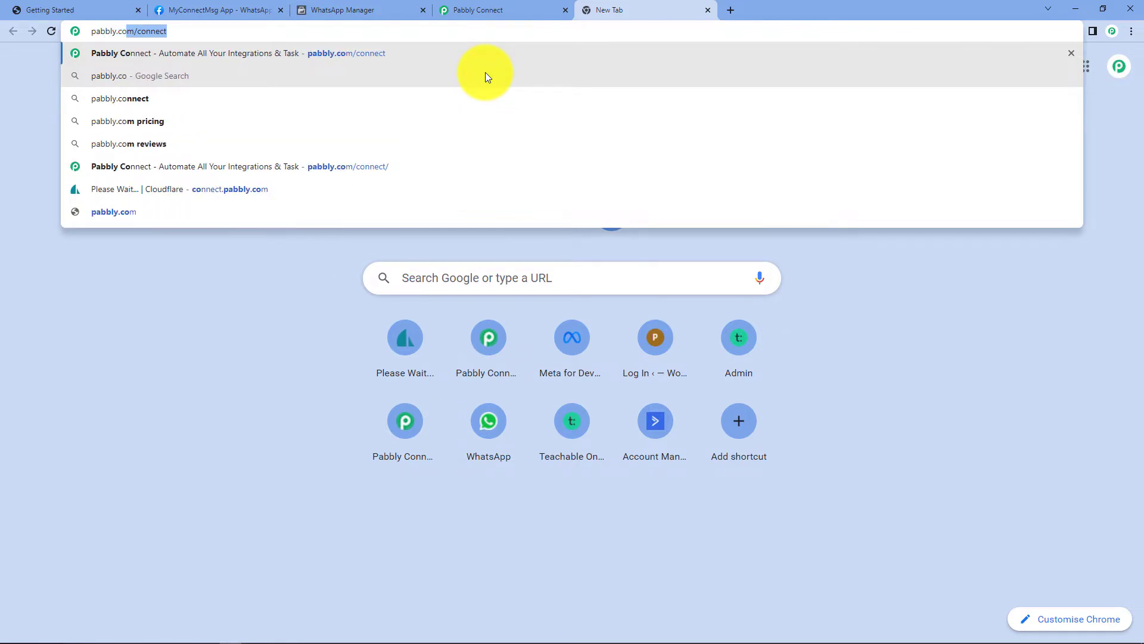
{"action": "type", "text": "ect"}
{"action": "key", "text": "Return"}
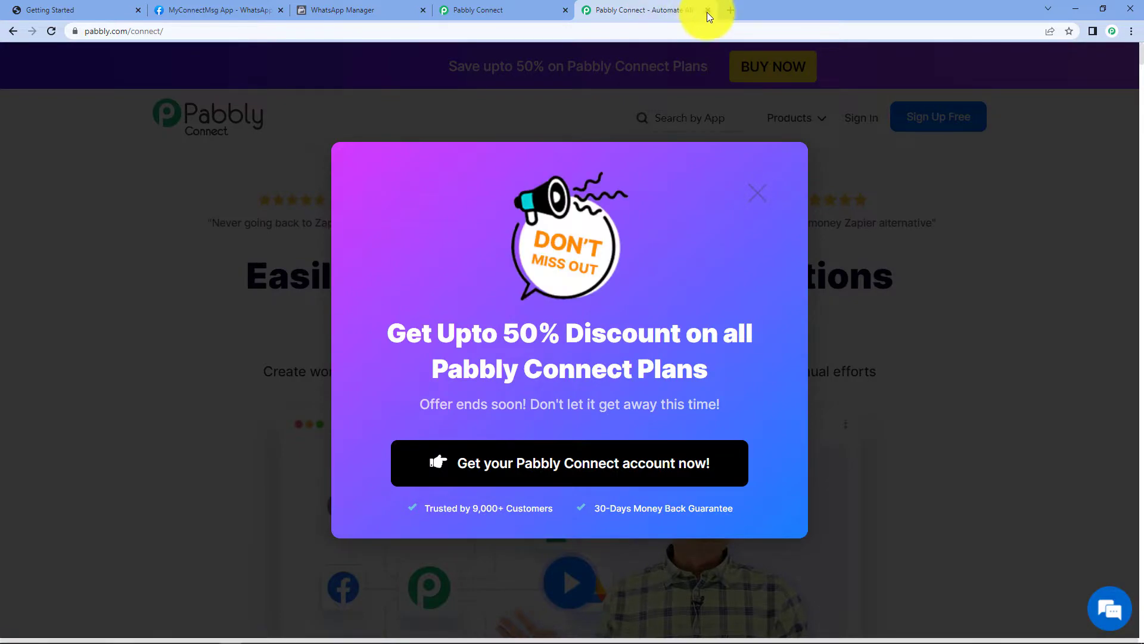
{"action": "left_click", "coordinate": [708, 10]}
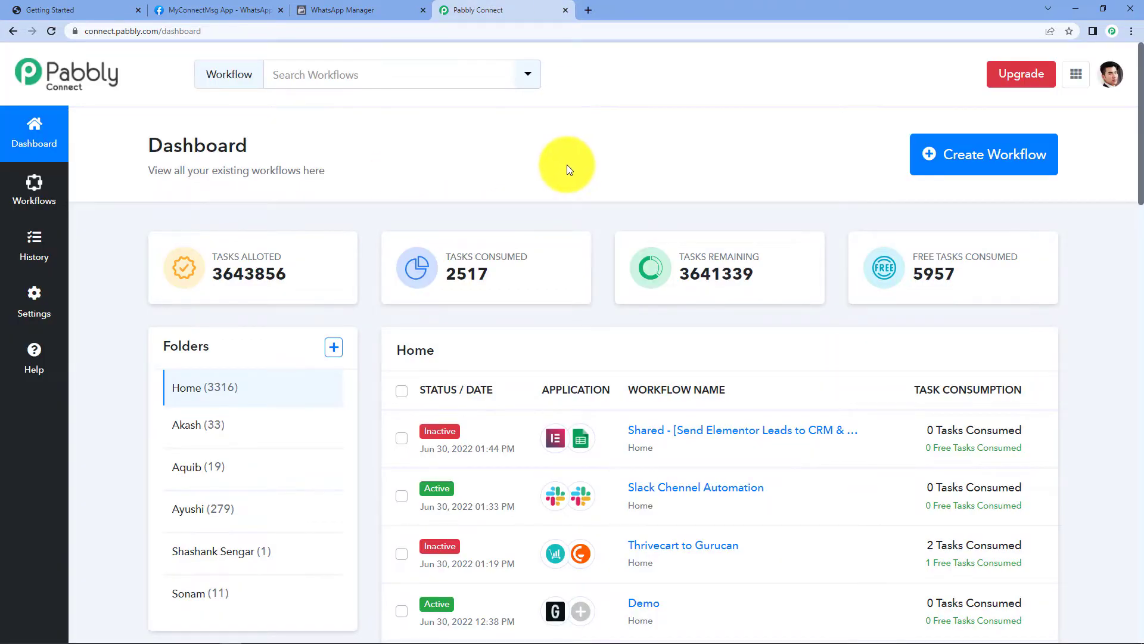
Create a new workflow named 'Graphy to WhatsApp'.
{"action": "left_click", "coordinate": [952, 154]}
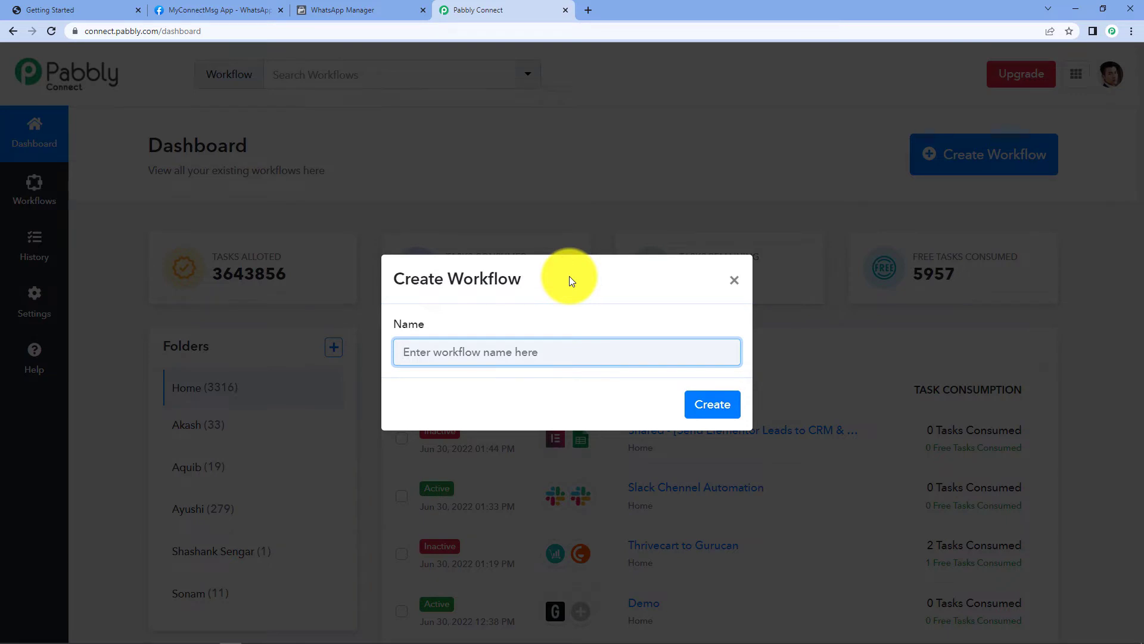
{"action": "type", "text": "Graphy to Whats"}
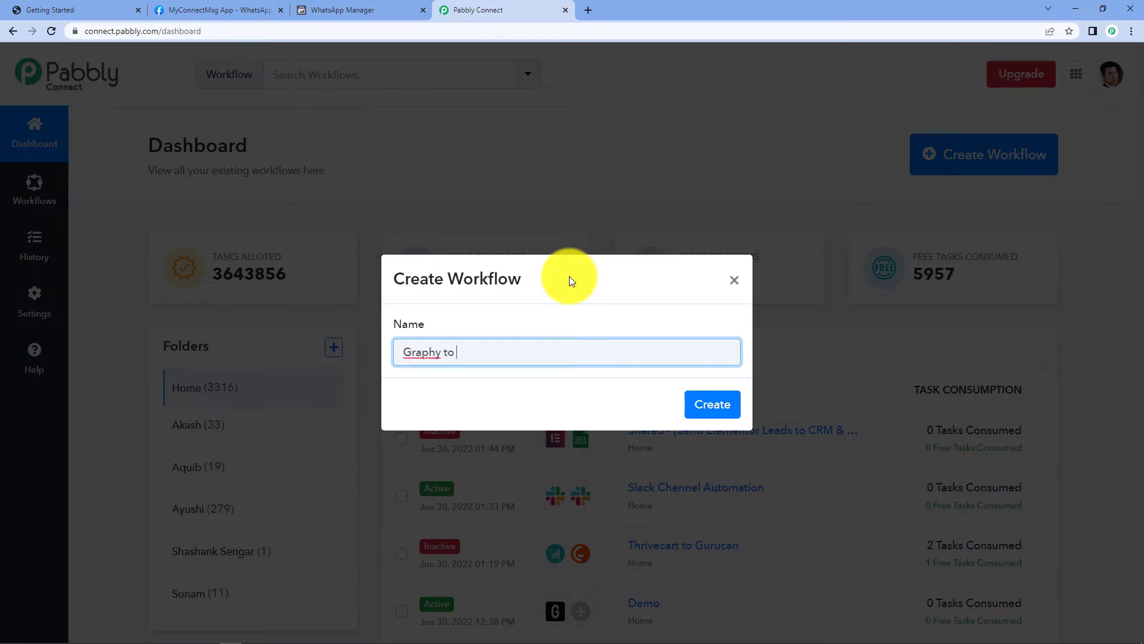
{"action": "type", "text": "App"}
{"action": "left_click", "coordinate": [717, 407]}
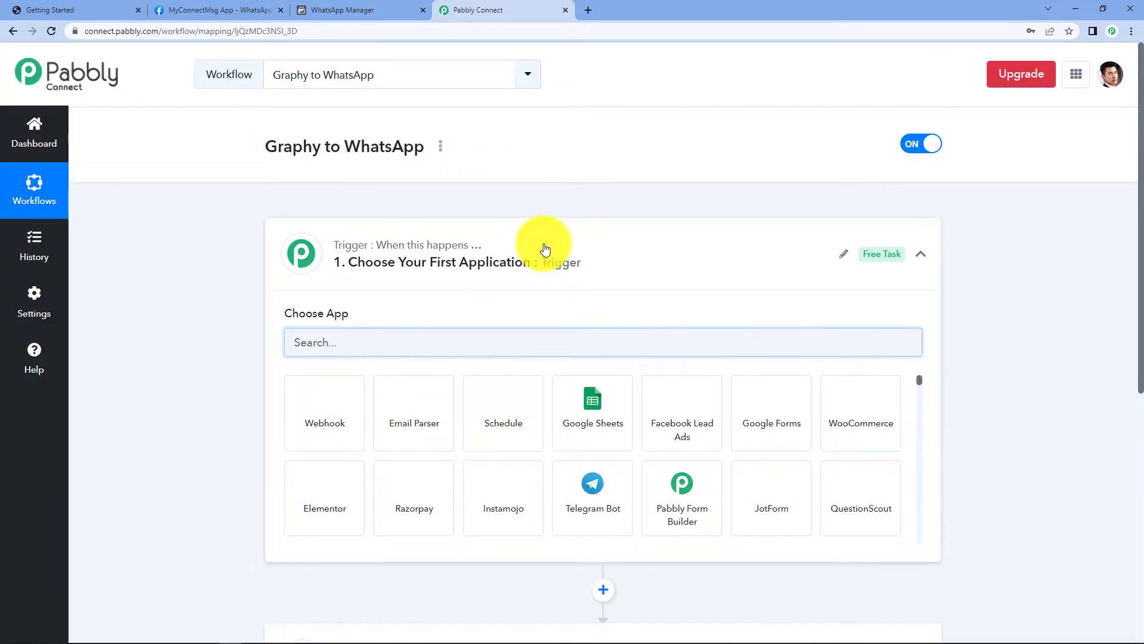
Set the trigger app to Graphy with the New Enrollment event to reveal its webhook URL.
{"action": "left_click", "coordinate": [544, 247]}
{"action": "scroll", "coordinate": [210, 278], "scroll_direction": "down", "scroll_amount": 1}
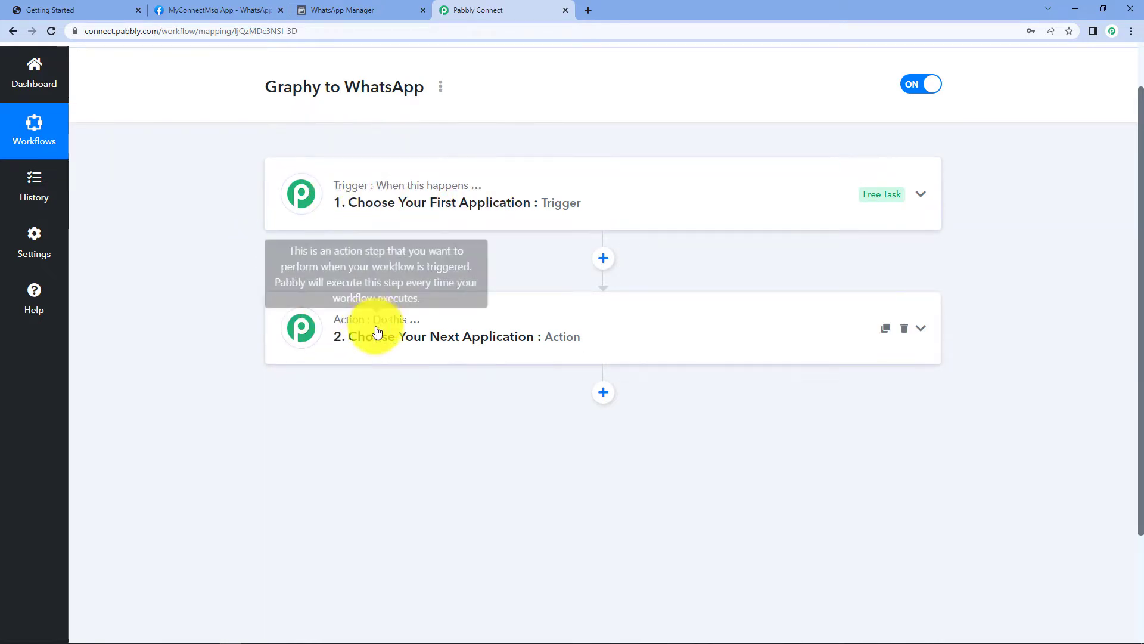
{"action": "left_click", "coordinate": [510, 193]}
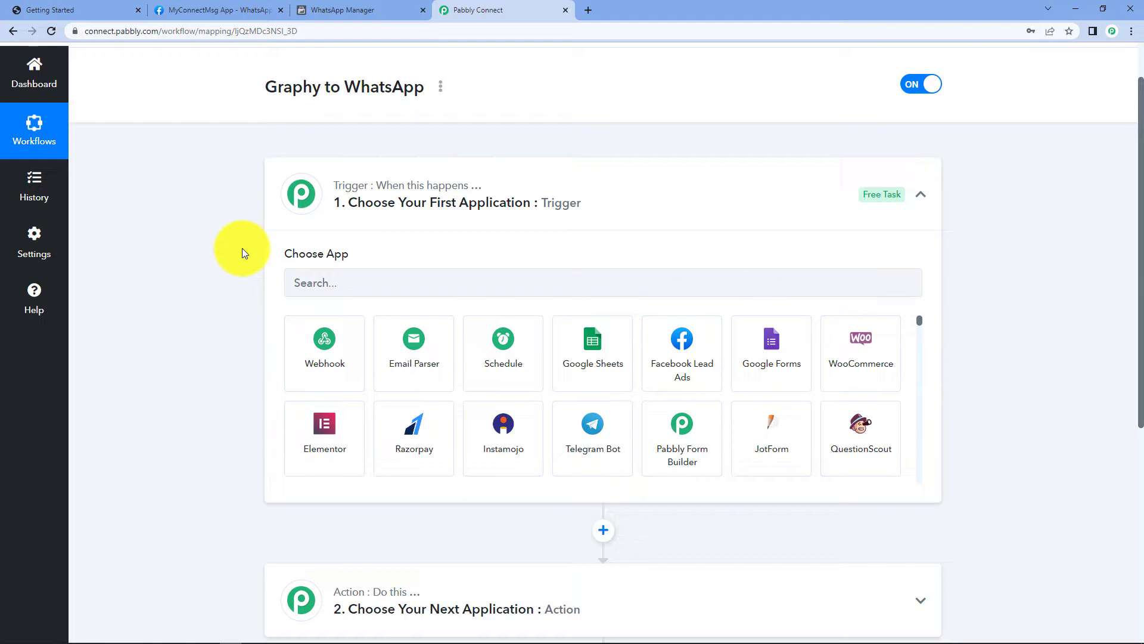
{"action": "left_click", "coordinate": [340, 283]}
{"action": "type", "text": "Graphy"}
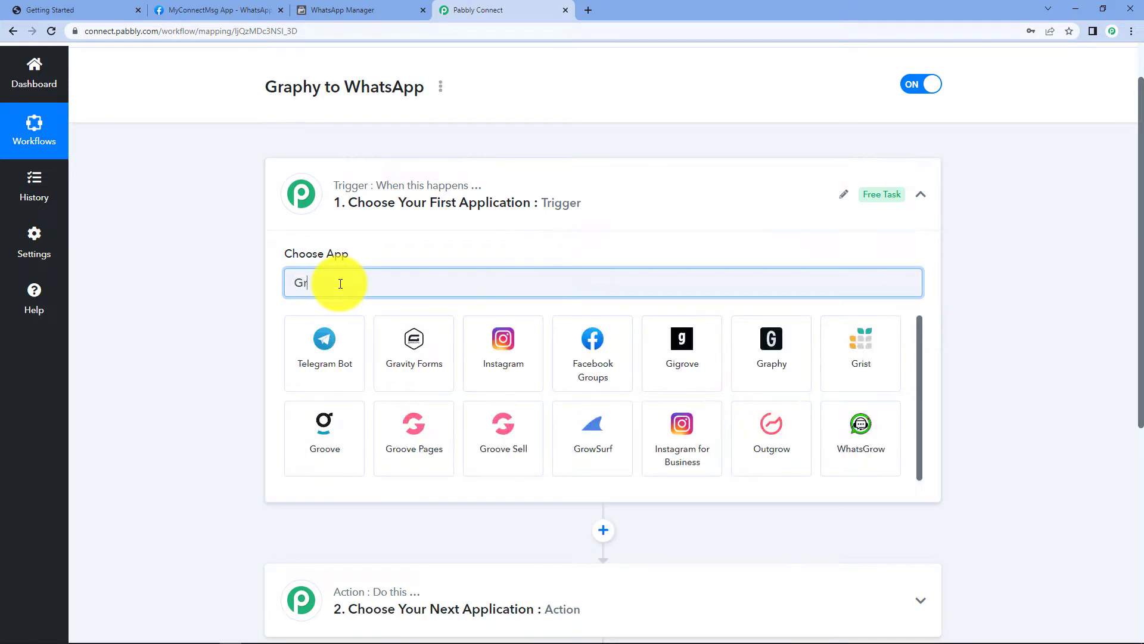
{"action": "left_click", "coordinate": [327, 375]}
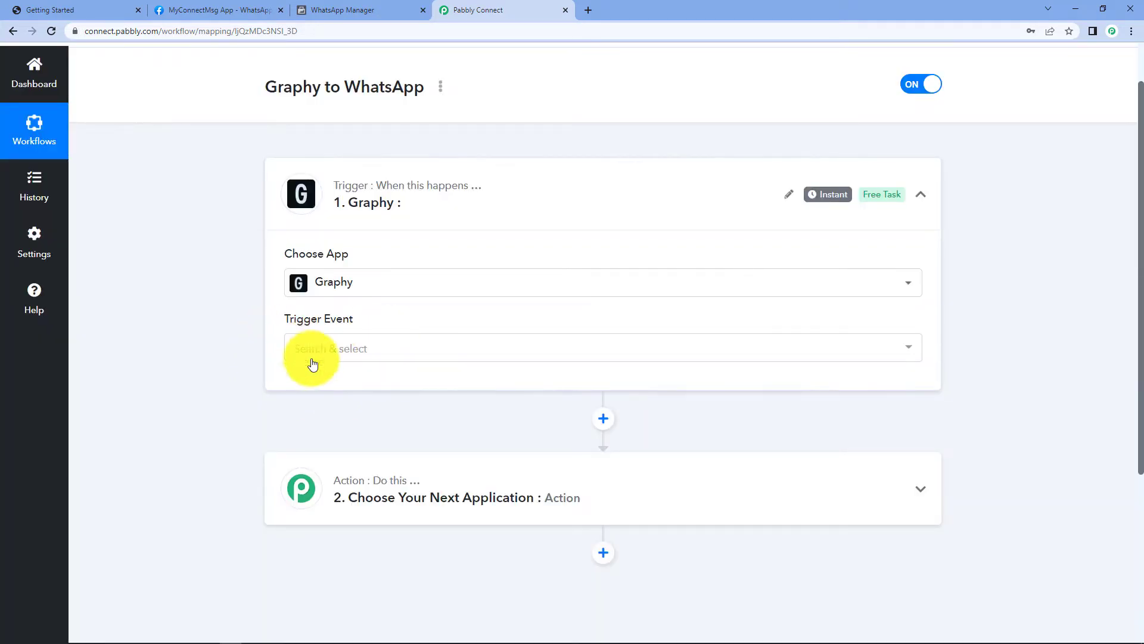
{"action": "left_click", "coordinate": [355, 350]}
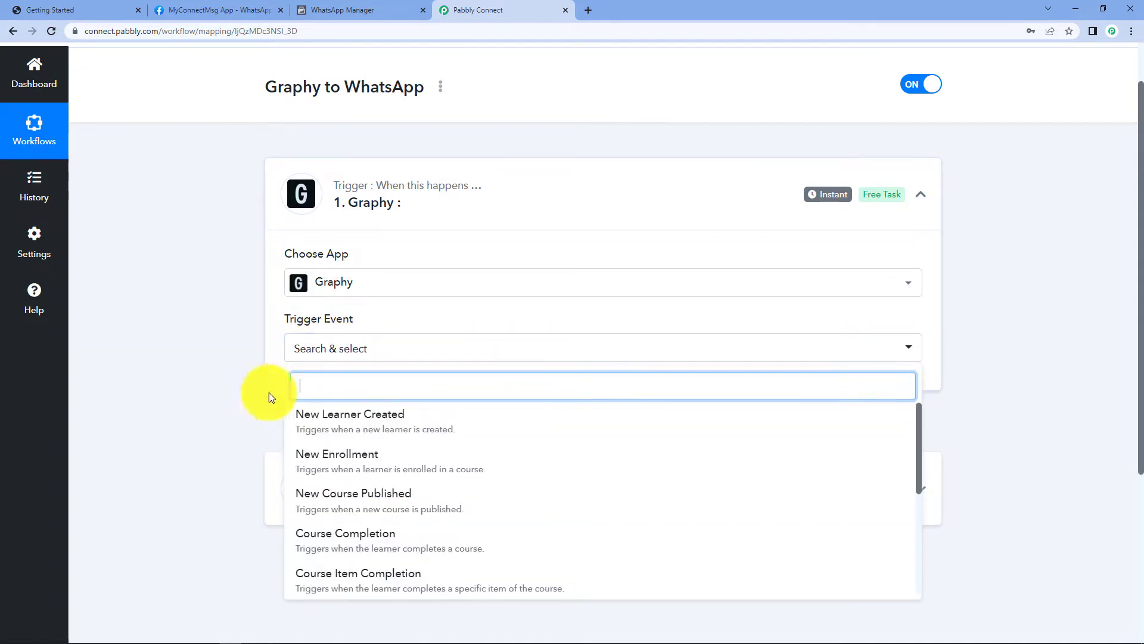
{"action": "left_click", "coordinate": [320, 463]}
{"action": "scroll", "coordinate": [224, 389], "scroll_direction": "down", "scroll_amount": 1}
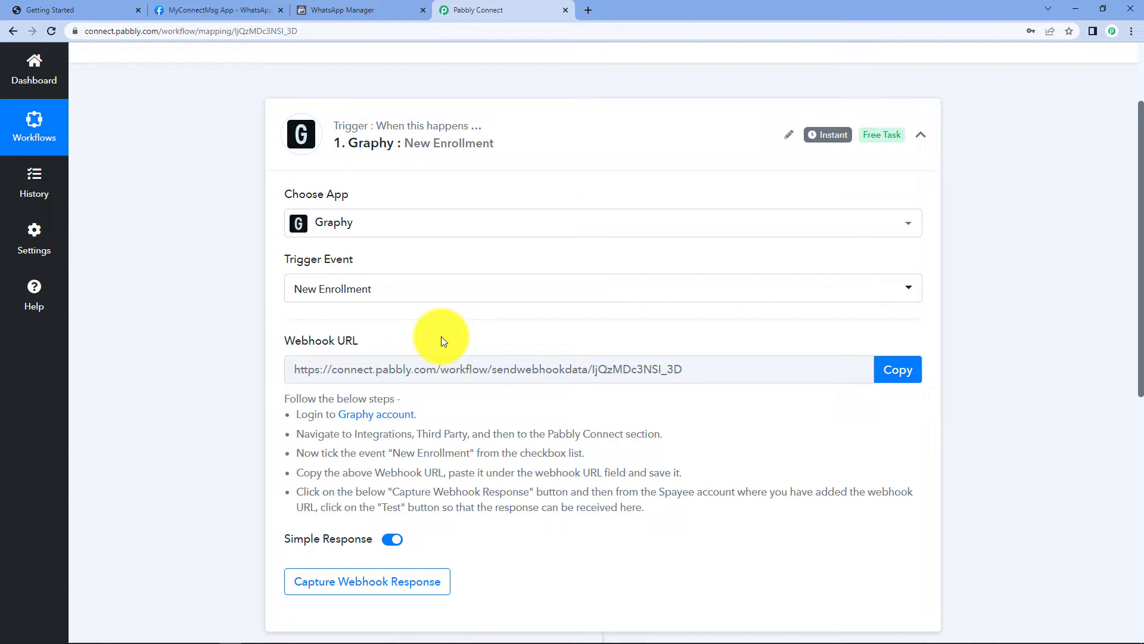
Copy the webhook URL, start capturing the webhook response, and go to the Graphy dashboard.
{"action": "left_click", "coordinate": [894, 371]}
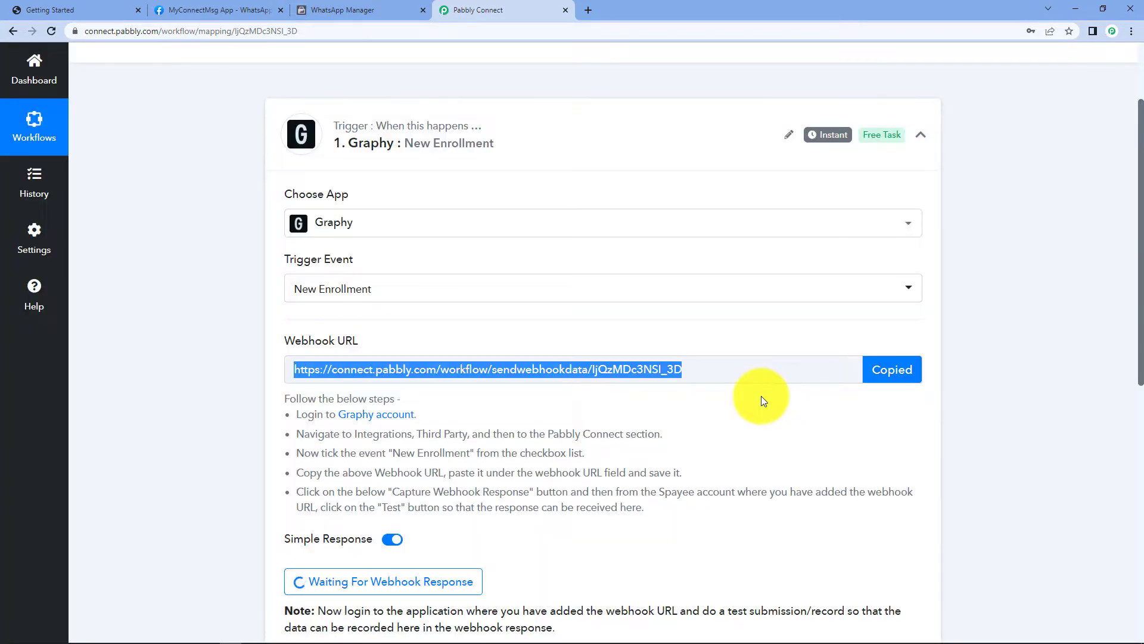
{"action": "left_click", "coordinate": [109, 9]}
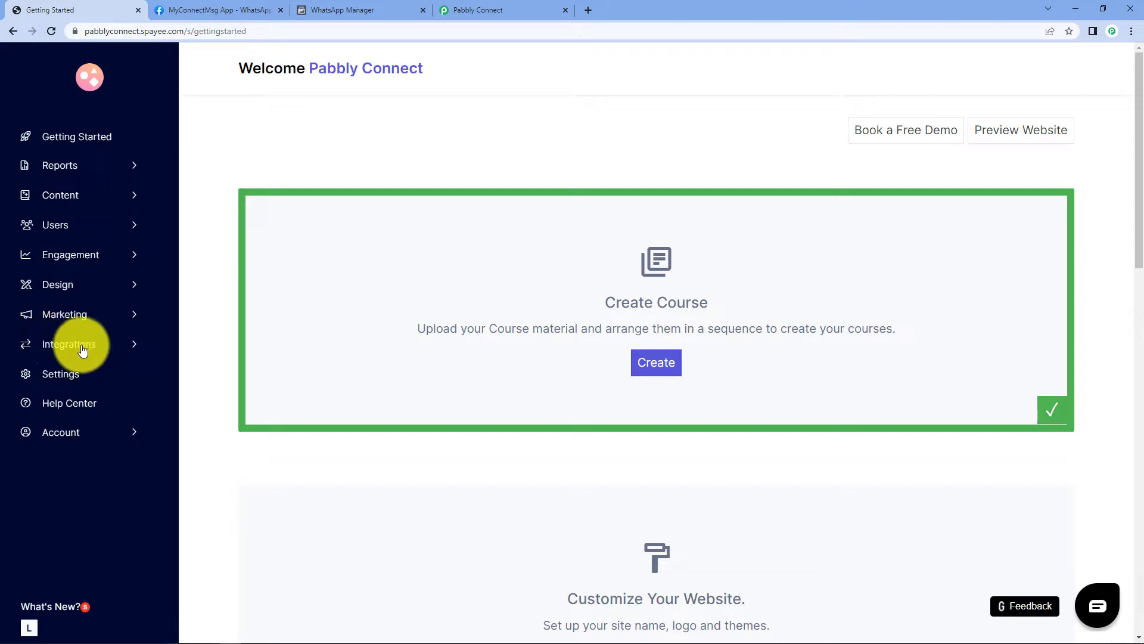
In Graphy's third-party integrations, enable New Enrollment and paste the Pabbly webhook URL.
{"action": "left_click", "coordinate": [127, 348]}
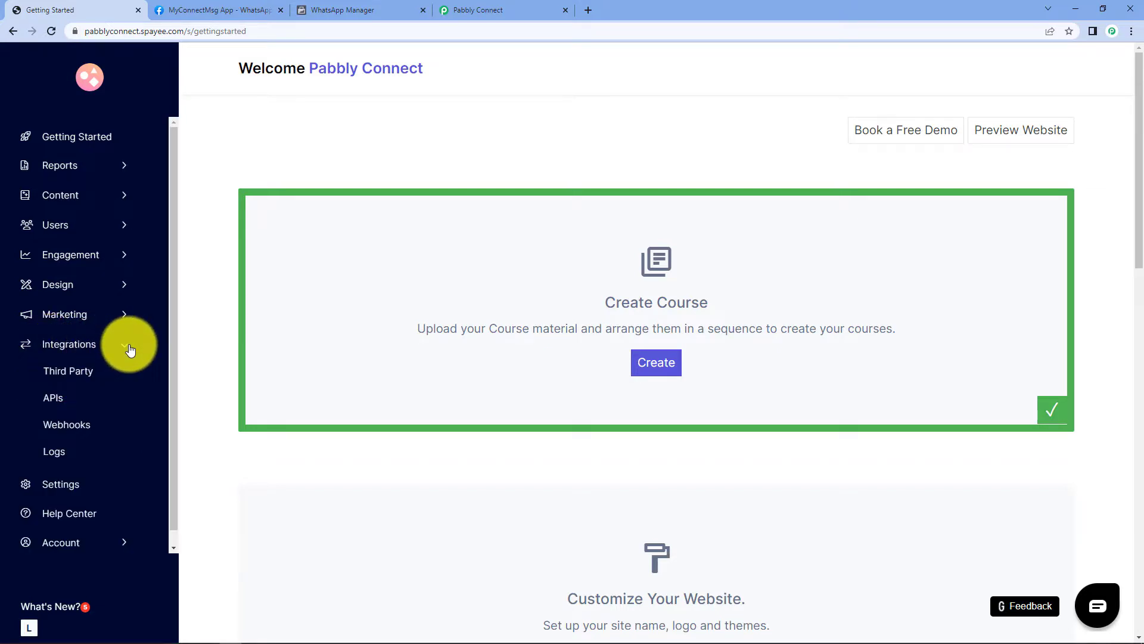
{"action": "left_click", "coordinate": [79, 372]}
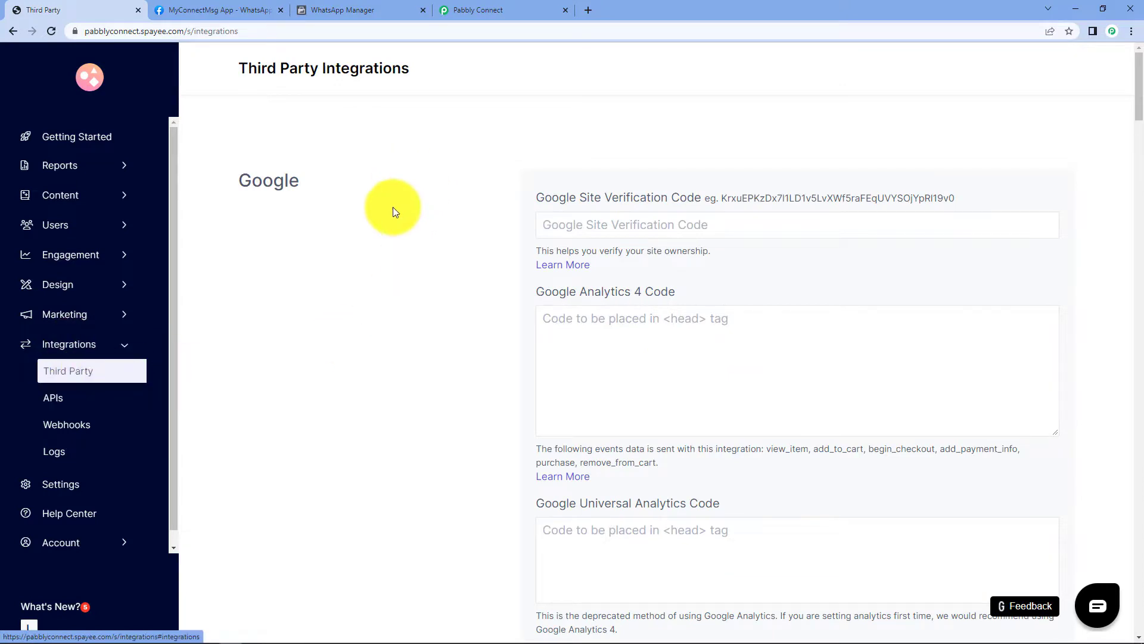
{"action": "scroll", "coordinate": [426, 233], "scroll_direction": "down", "scroll_amount": 3}
{"action": "scroll", "coordinate": [425, 232], "scroll_direction": "down", "scroll_amount": 10}
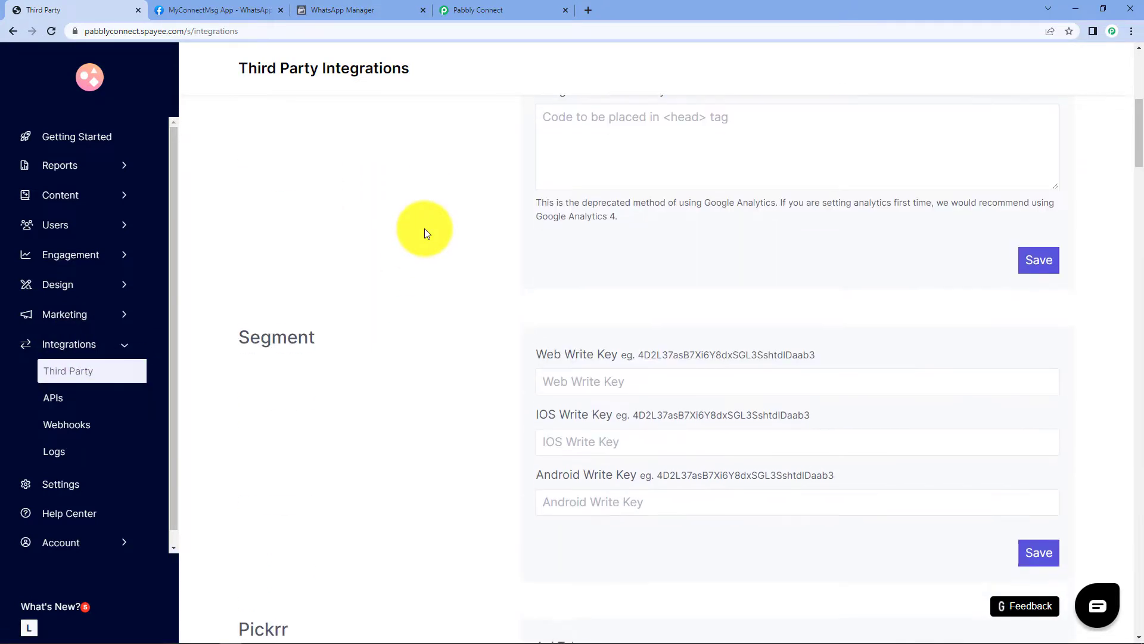
{"action": "scroll", "coordinate": [427, 232], "scroll_direction": "down", "scroll_amount": 20}
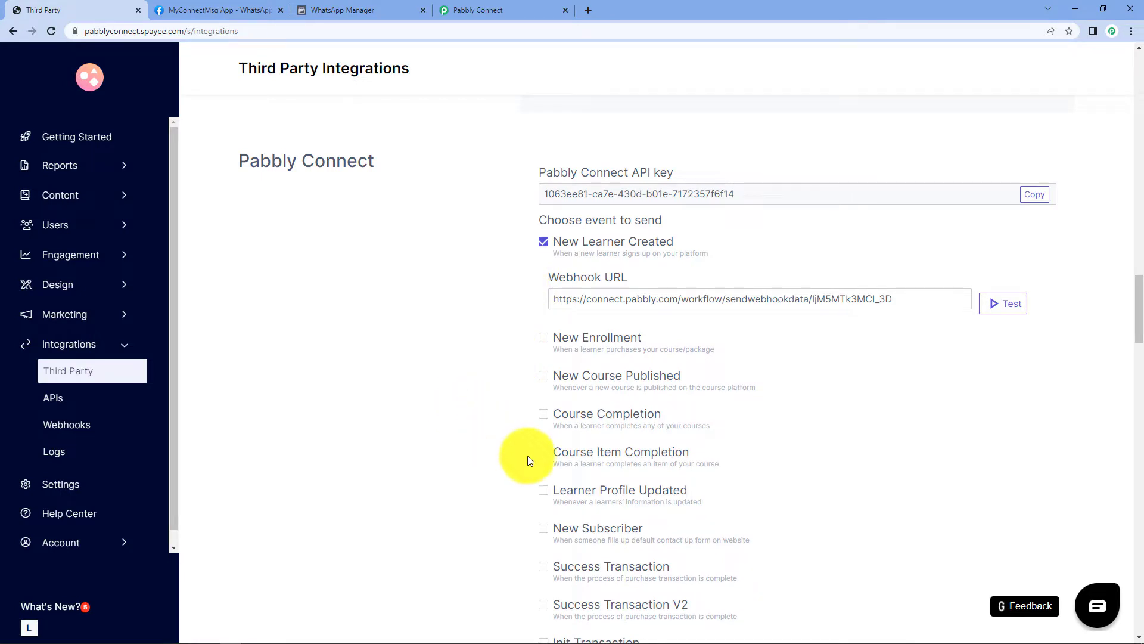
{"action": "left_click", "coordinate": [543, 344]}
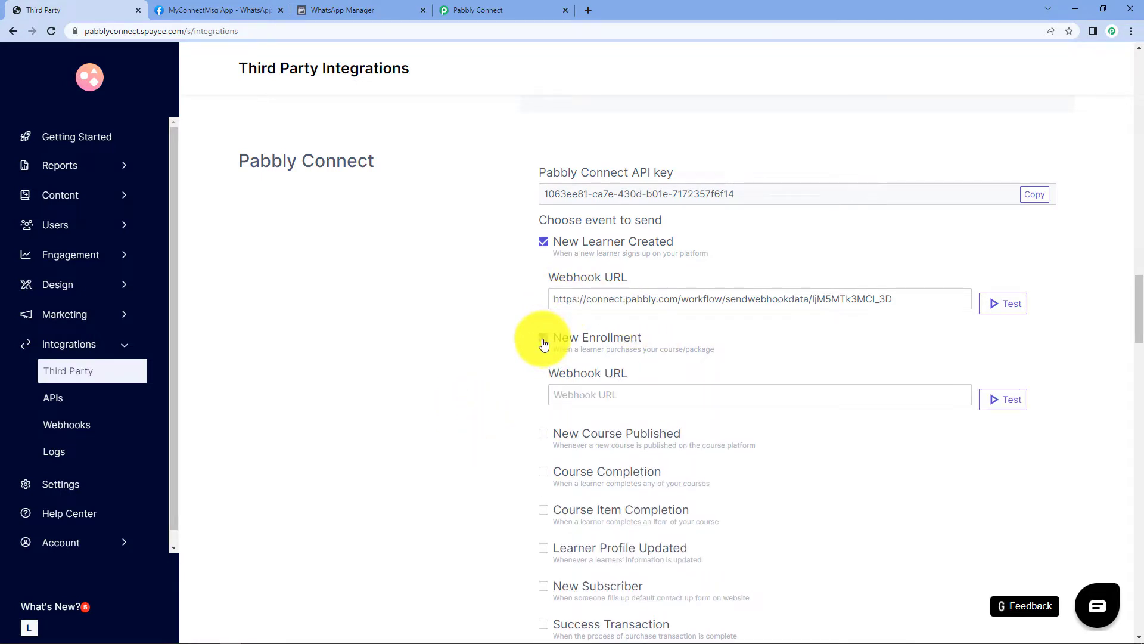
{"action": "left_click", "coordinate": [592, 396]}
{"action": "right_click", "coordinate": [592, 394]}
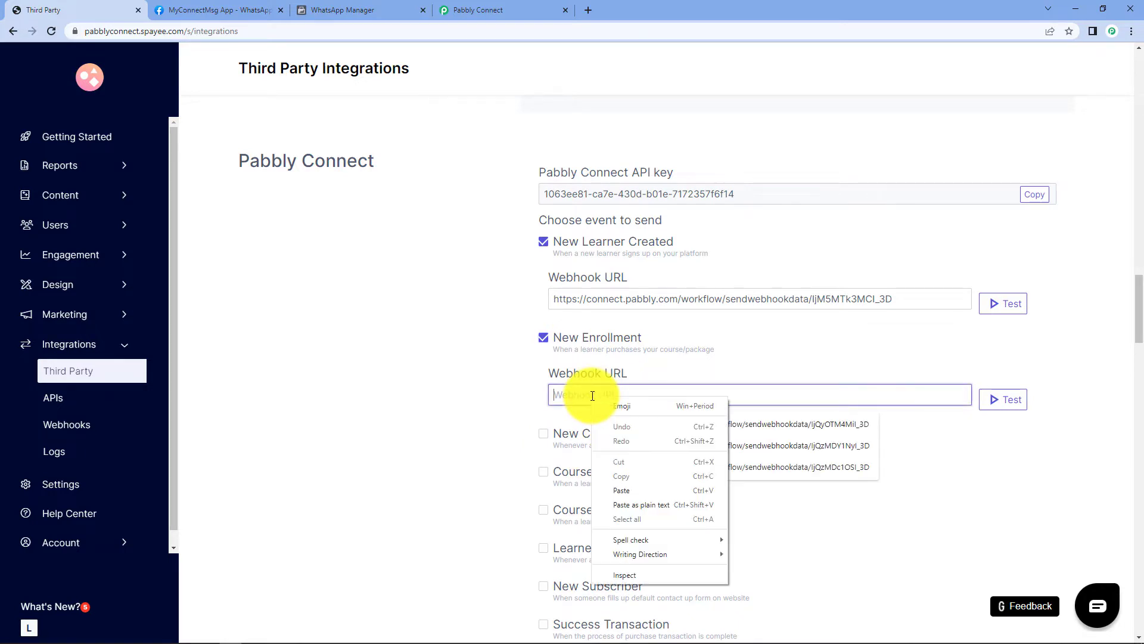
{"action": "left_click", "coordinate": [617, 495]}
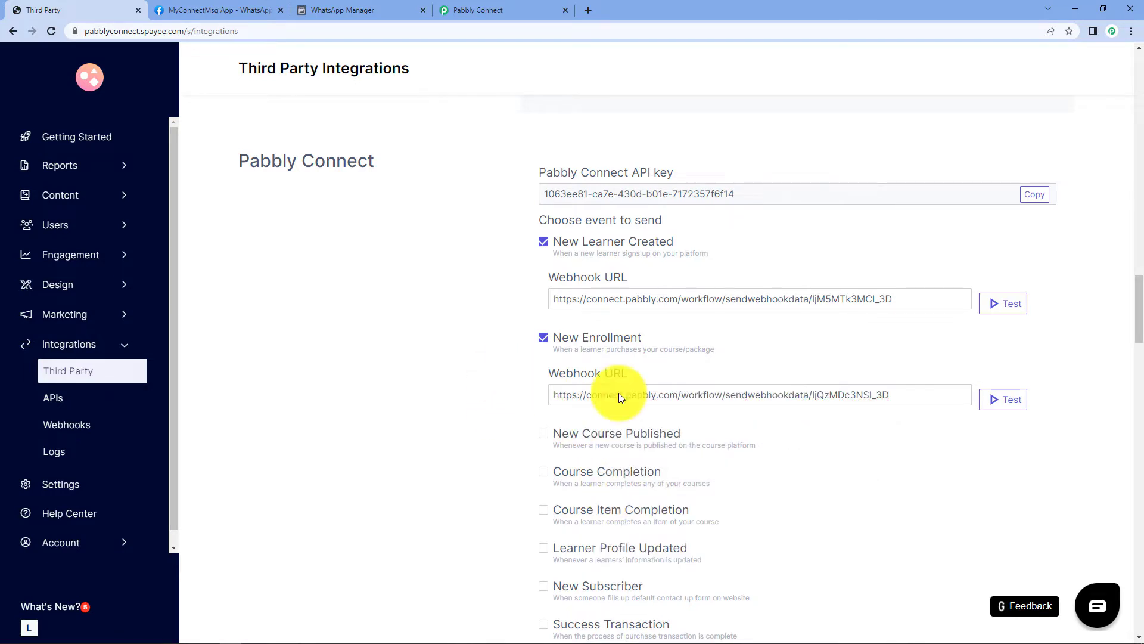
Send a test New Enrollment event to the webhook and return to Pabbly Connect.
{"action": "left_click", "coordinate": [494, 10]}
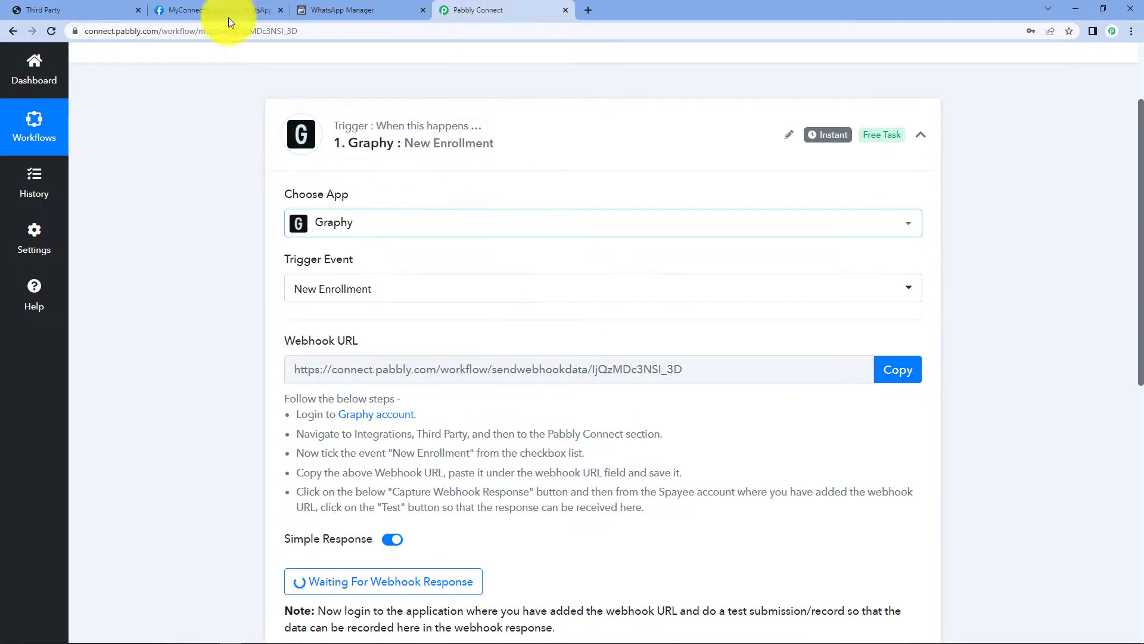
{"action": "left_click", "coordinate": [110, 11]}
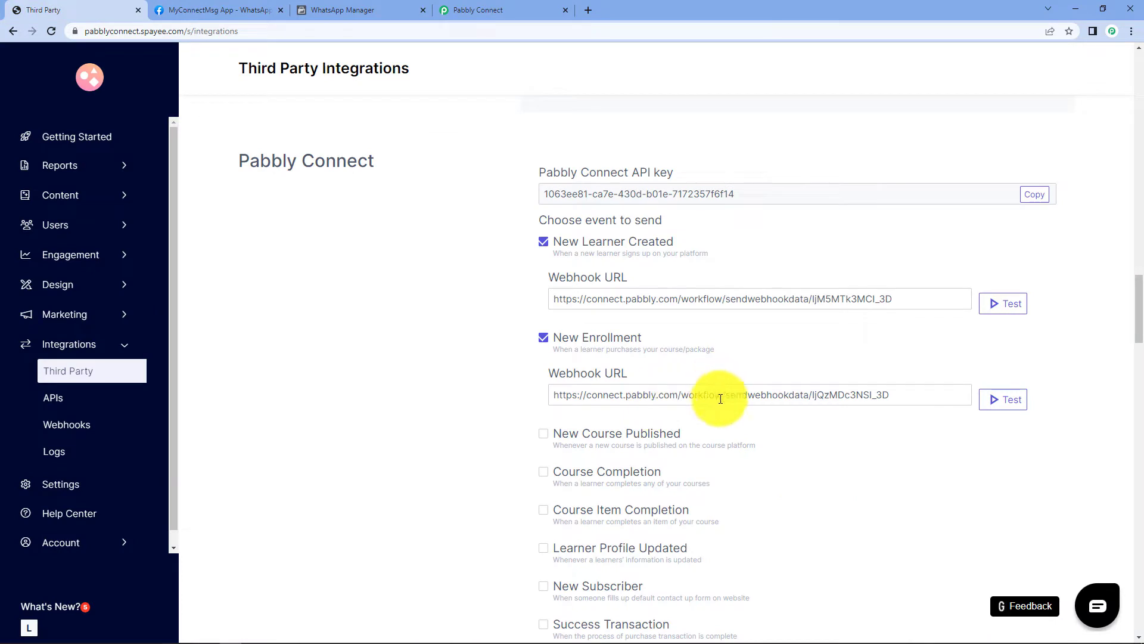
{"action": "left_click", "coordinate": [1000, 403]}
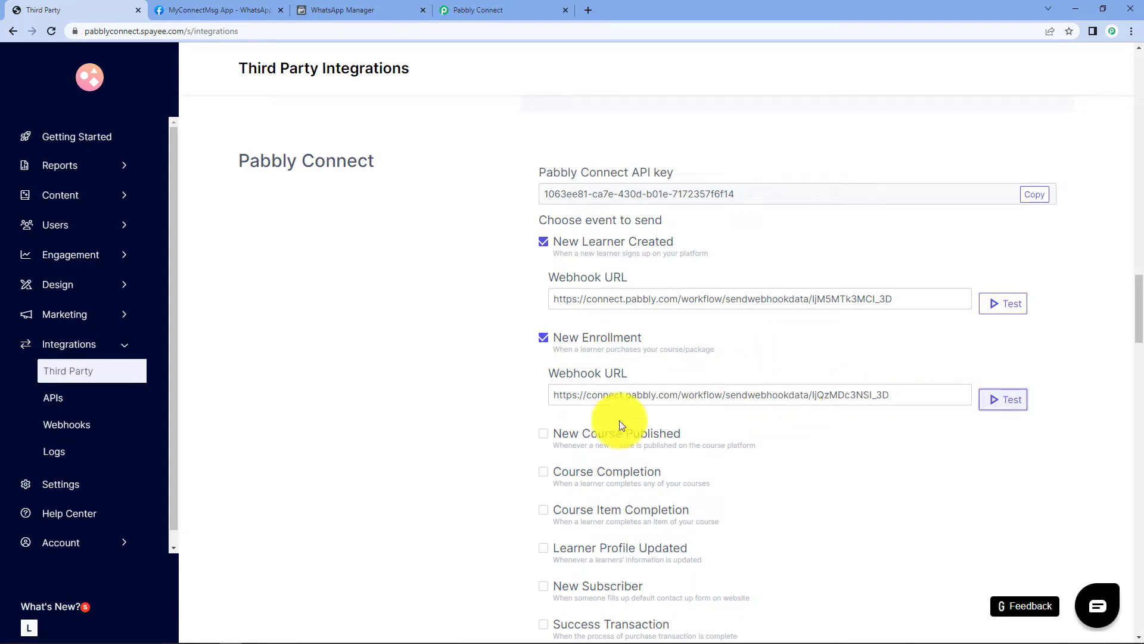
{"action": "left_click", "coordinate": [486, 3]}
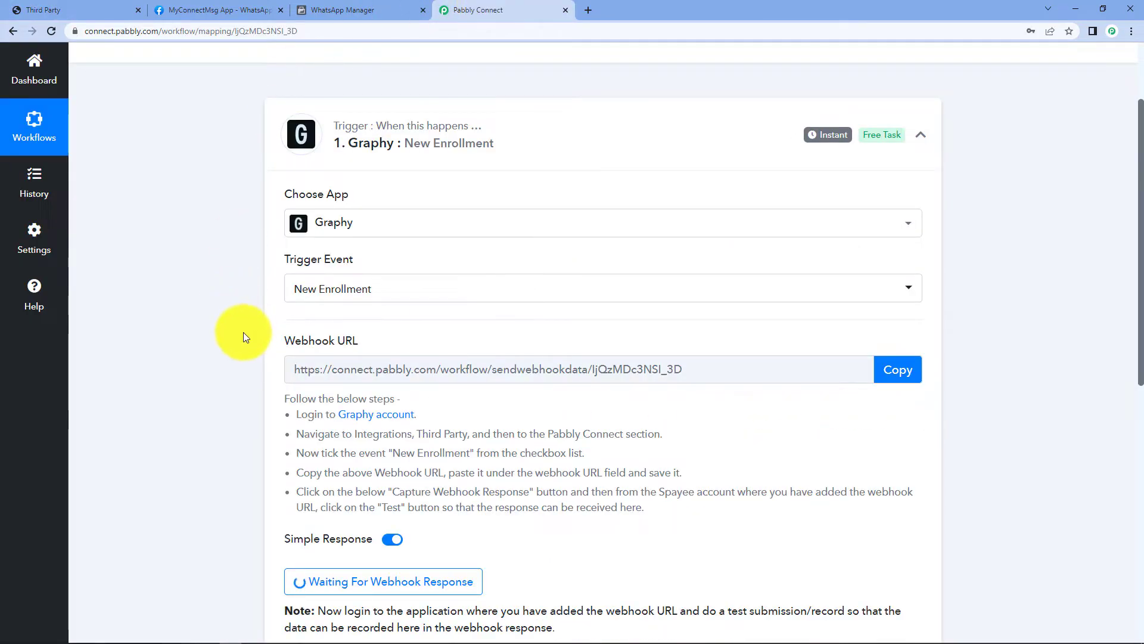
Check the captured learner name, email, mobile number and course name in the response.
{"action": "scroll", "coordinate": [243, 331], "scroll_direction": "down", "scroll_amount": 1}
{"action": "scroll", "coordinate": [243, 332], "scroll_direction": "down", "scroll_amount": 2}
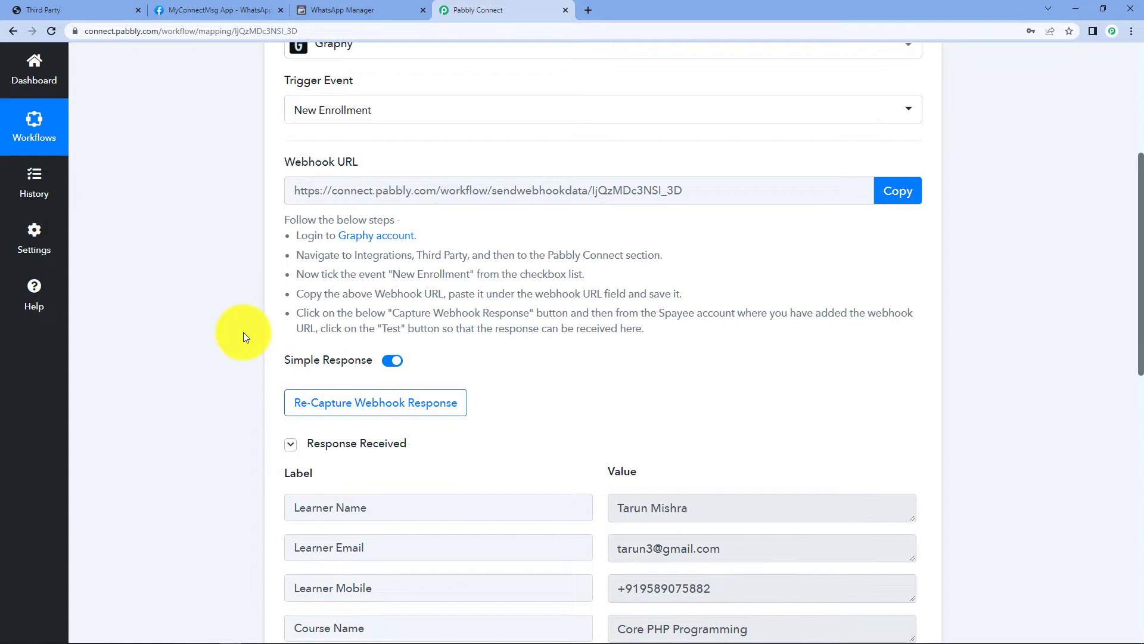
{"action": "scroll", "coordinate": [243, 332], "scroll_direction": "down", "scroll_amount": 3}
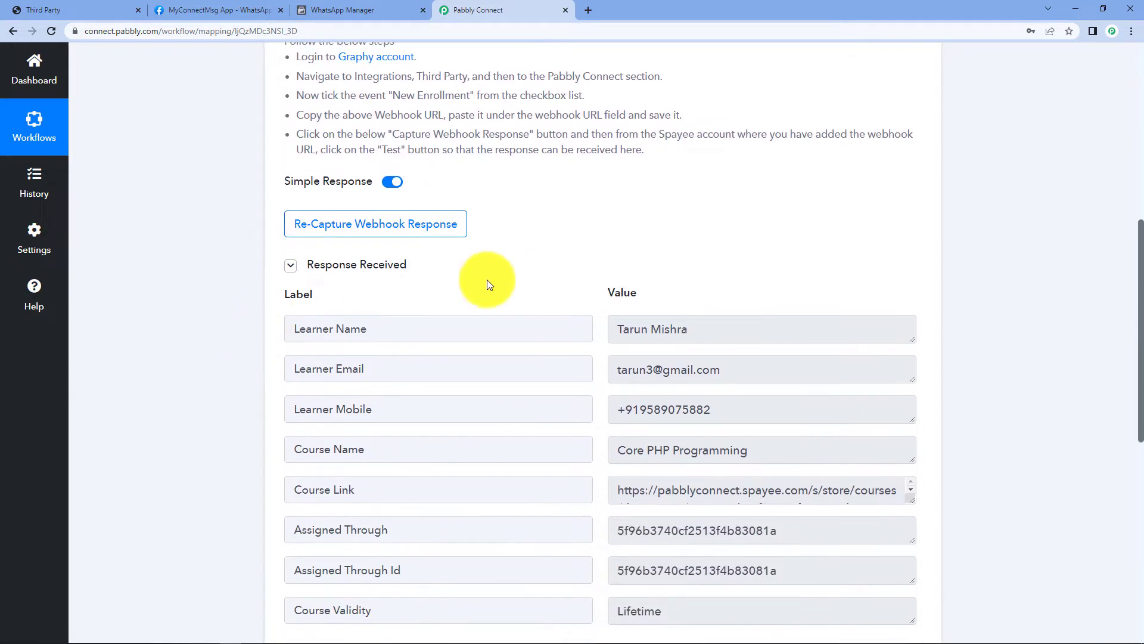
{"action": "scroll", "coordinate": [614, 274], "scroll_direction": "down", "scroll_amount": 3}
{"action": "scroll", "coordinate": [603, 268], "scroll_direction": "up", "scroll_amount": 1}
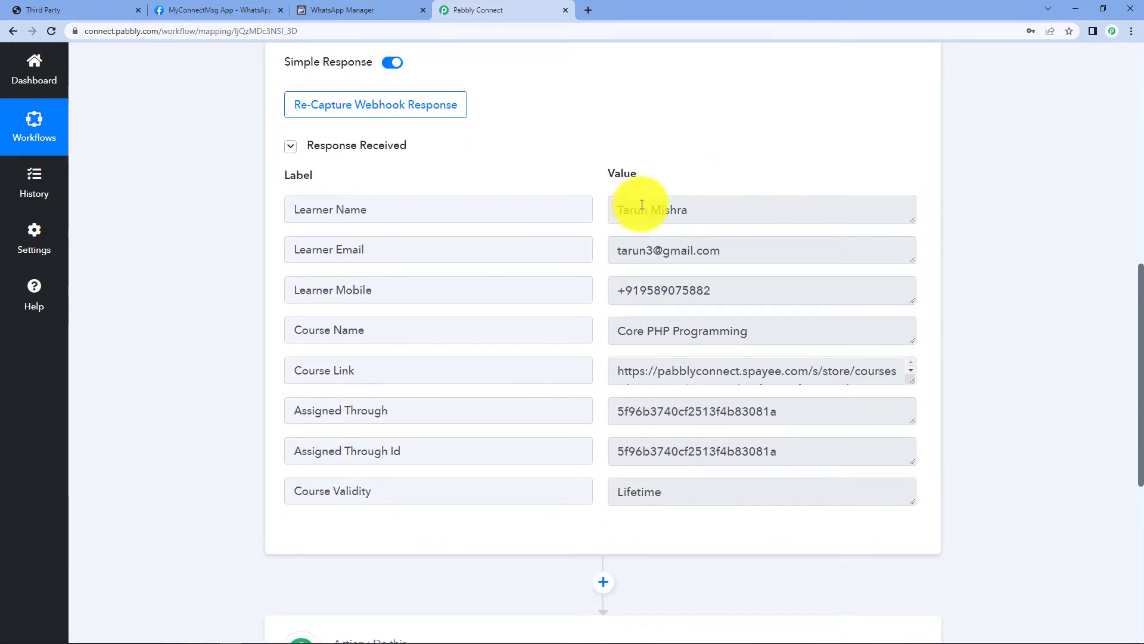
{"action": "left_click_drag", "start_coordinate": [613, 209], "coordinate": [588, 259]}
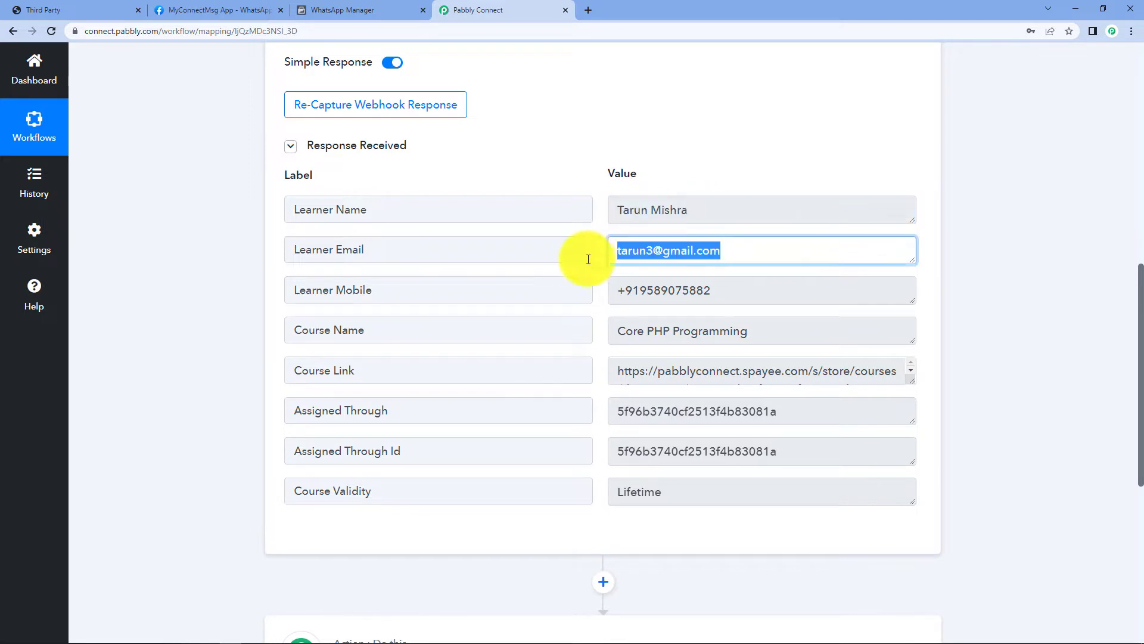
{"action": "left_click_drag", "start_coordinate": [738, 298], "coordinate": [588, 299]}
{"action": "left_click", "coordinate": [685, 339]}
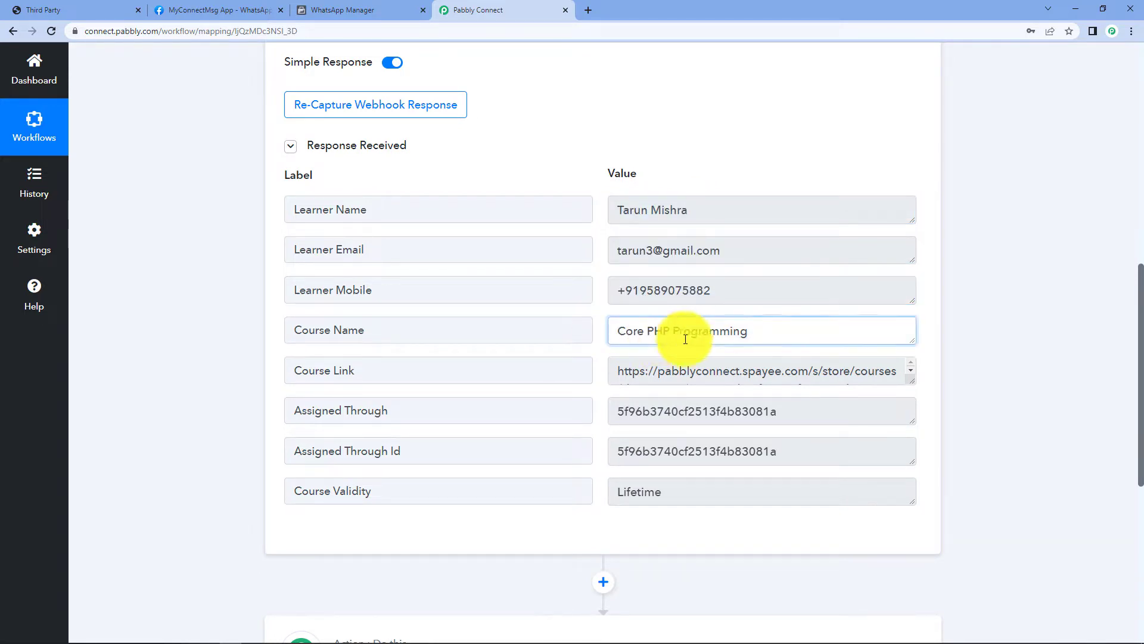
{"action": "left_click_drag", "start_coordinate": [779, 330], "coordinate": [588, 331]}
{"action": "left_click", "coordinate": [598, 299]}
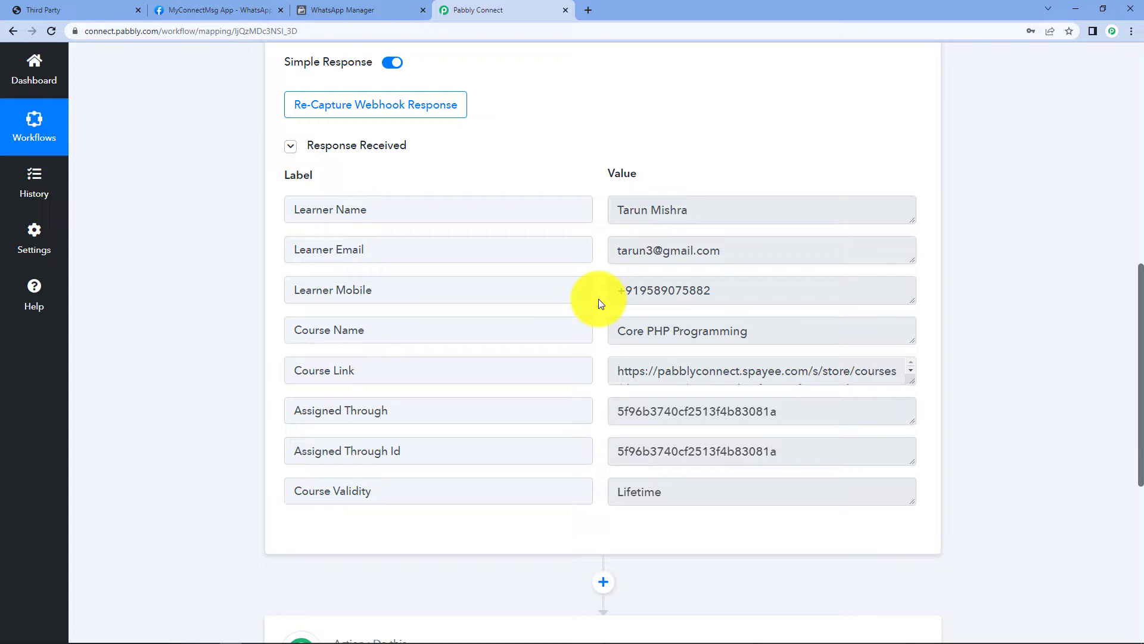
Return to the workflow and scroll down to the action step.
{"action": "left_click", "coordinate": [89, 10]}
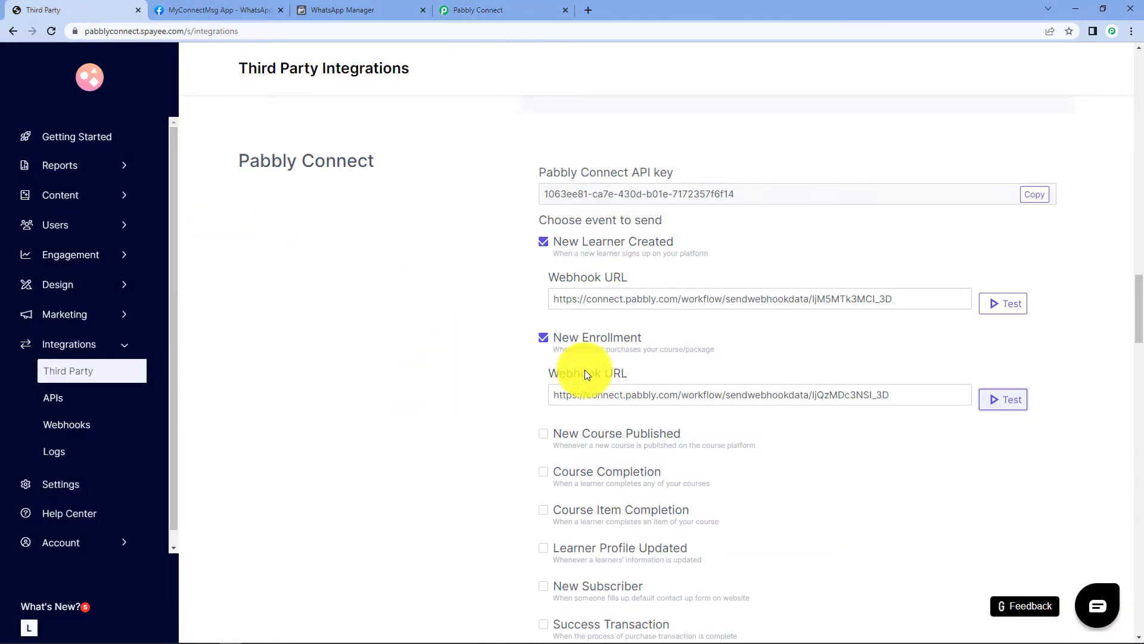
{"action": "left_click", "coordinate": [503, 8]}
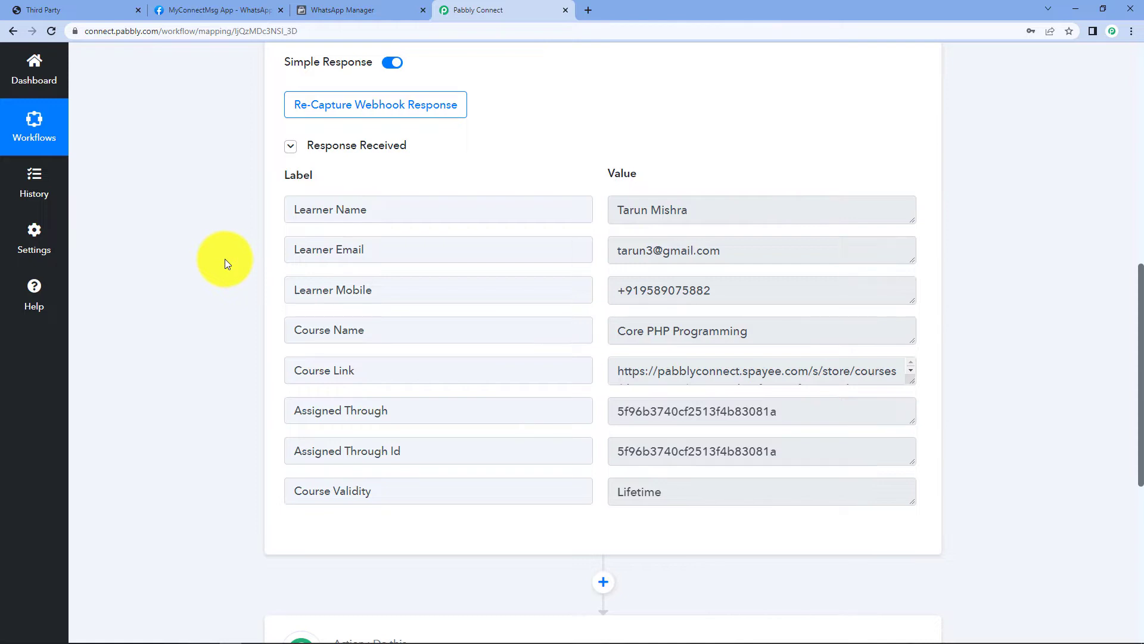
{"action": "scroll", "coordinate": [964, 233], "scroll_direction": "down", "scroll_amount": 6}
{"action": "scroll", "coordinate": [965, 235], "scroll_direction": "down", "scroll_amount": 1}
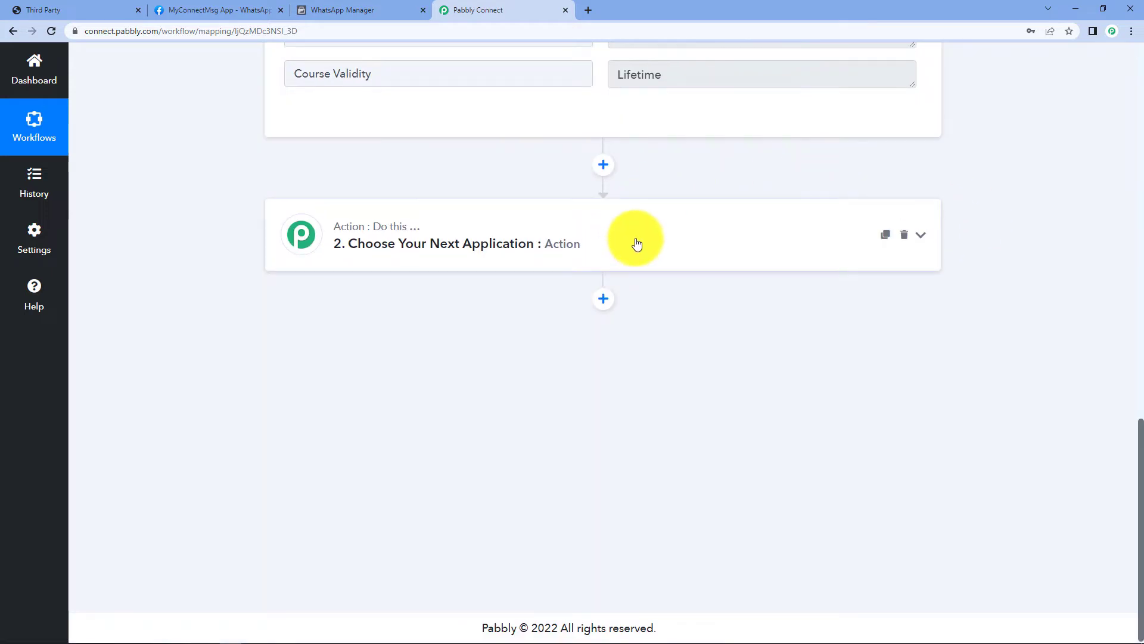
Set the action to WhatsApp Cloud API's Send Template Message and open its account connection.
{"action": "left_click", "coordinate": [636, 244]}
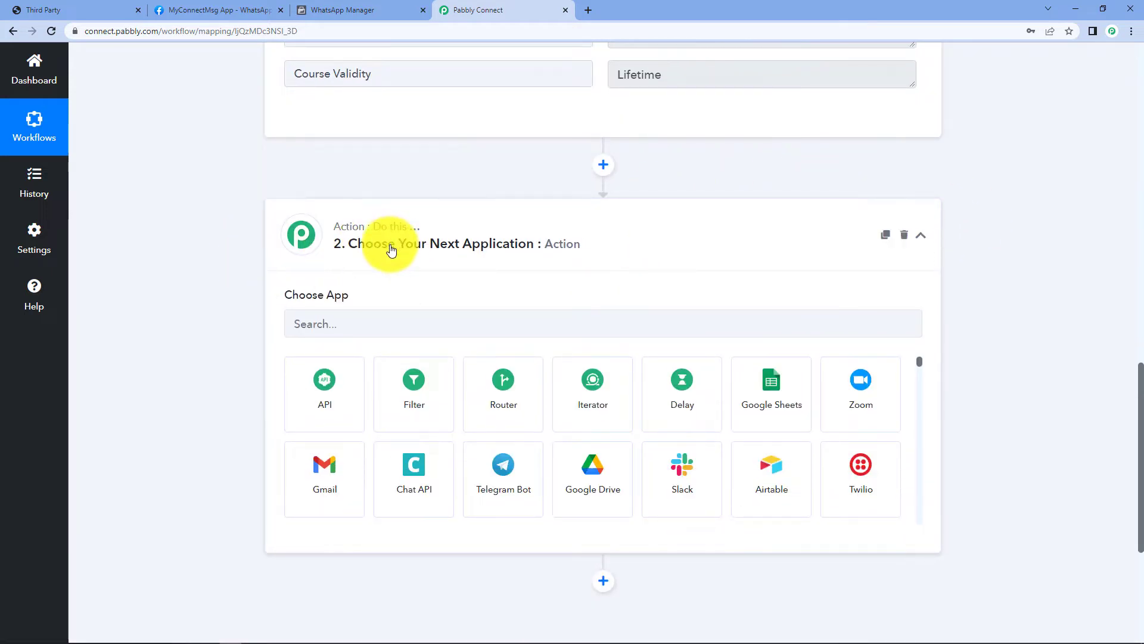
{"action": "left_click", "coordinate": [346, 322]}
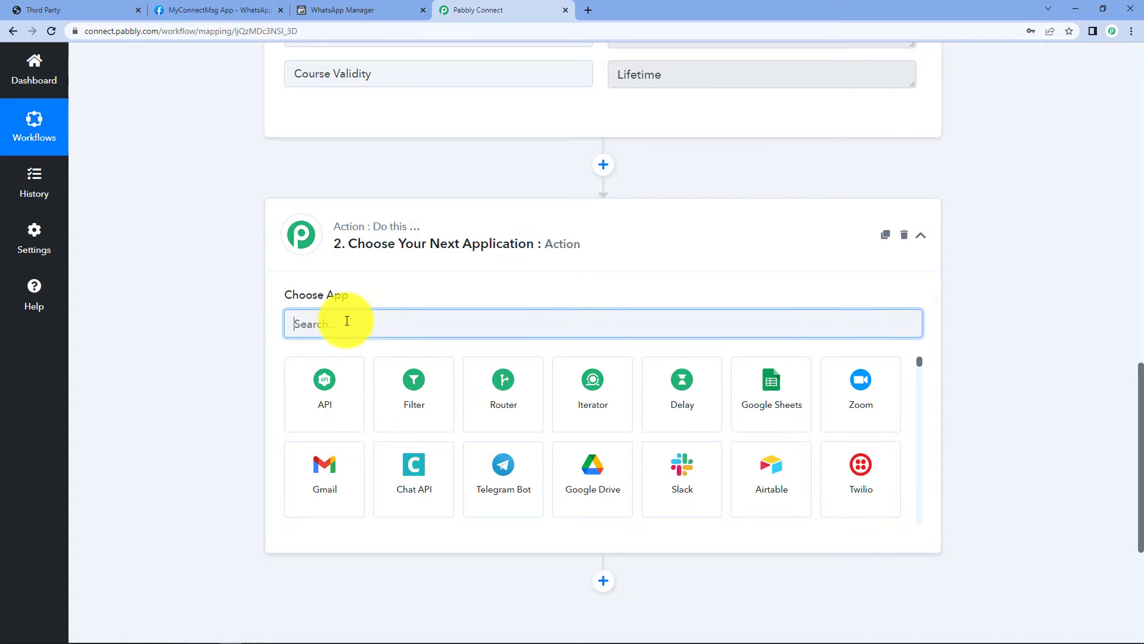
{"action": "type", "text": "WhatsApp"}
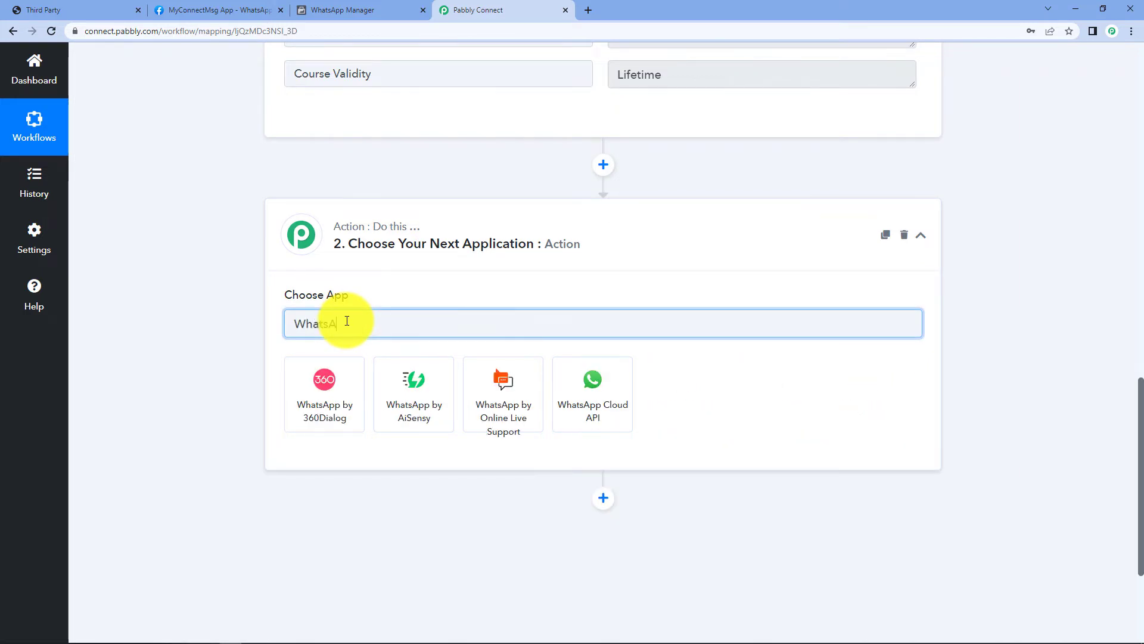
{"action": "left_click", "coordinate": [582, 378]}
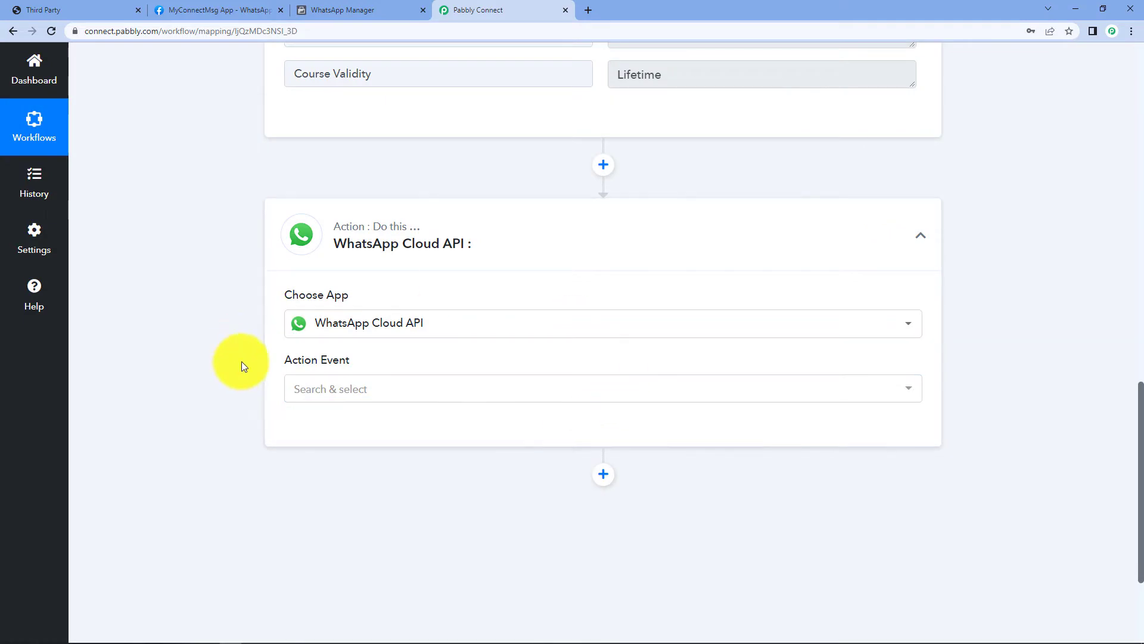
{"action": "left_click", "coordinate": [310, 388]}
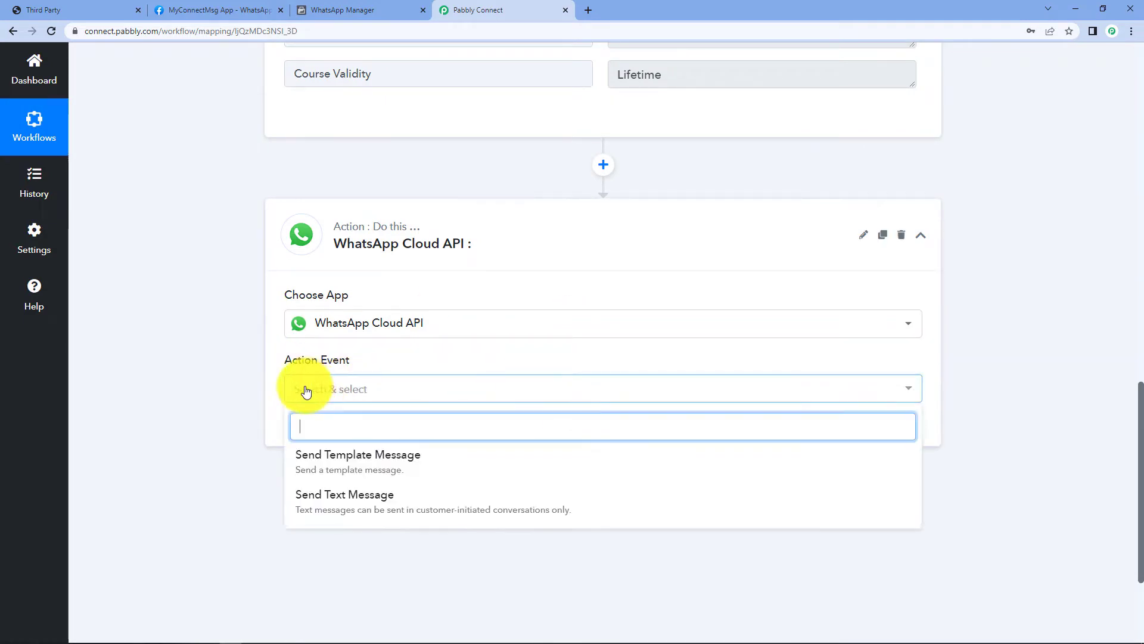
{"action": "left_click", "coordinate": [422, 464]}
{"action": "left_click", "coordinate": [315, 441]}
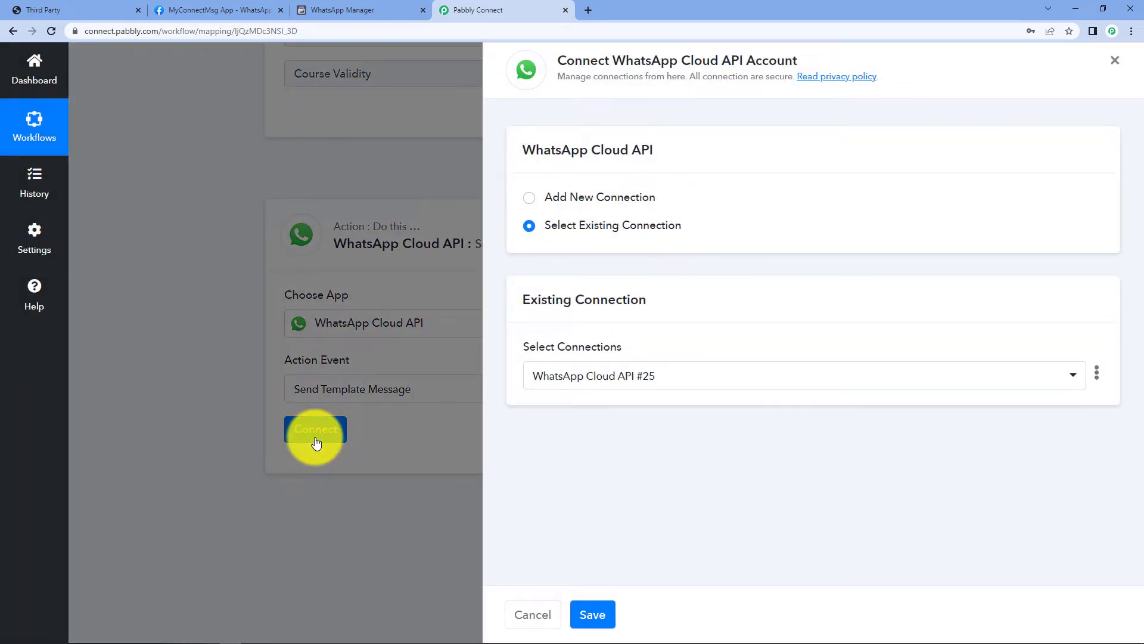
Choose Add New Connection and scroll to the empty token and ID fields.
{"action": "left_click", "coordinate": [529, 198]}
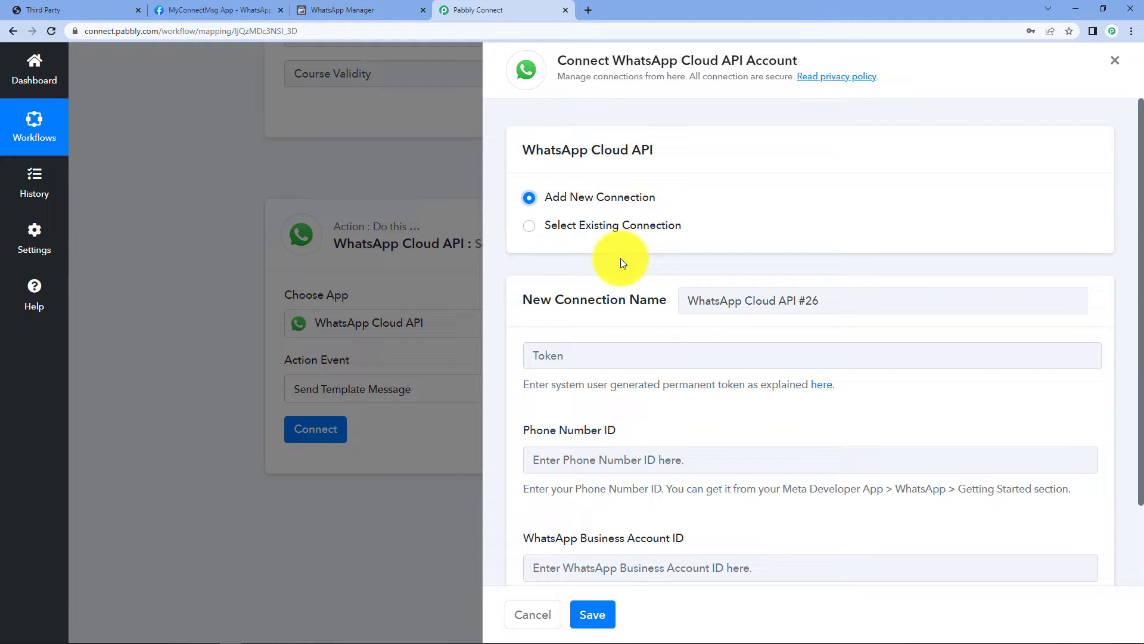
{"action": "scroll", "coordinate": [643, 294], "scroll_direction": "down", "scroll_amount": 1}
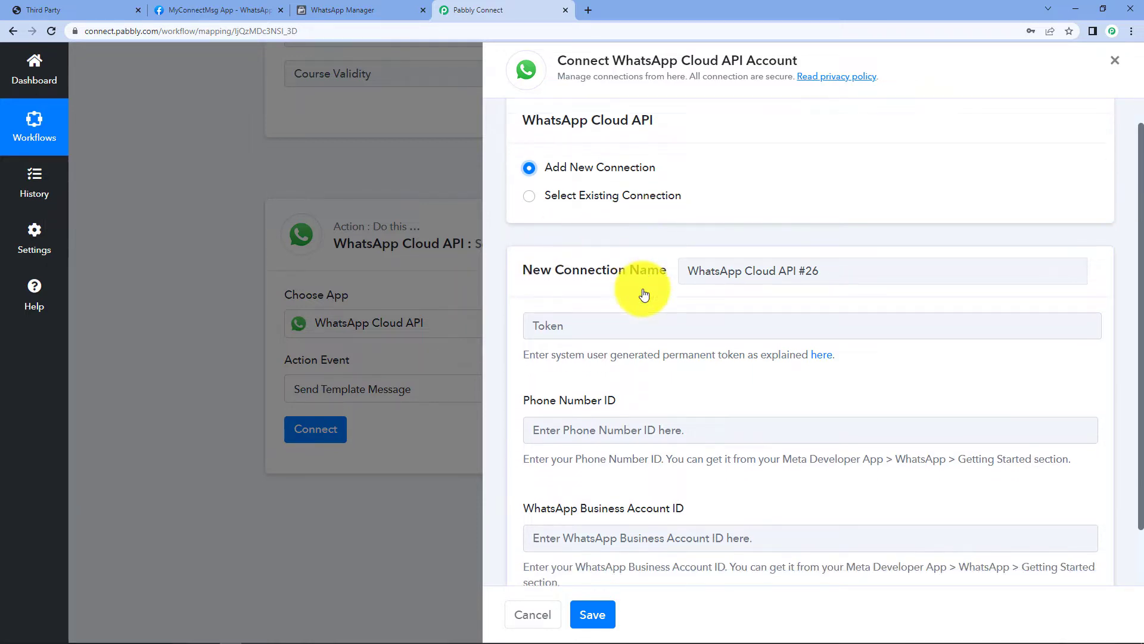
{"action": "scroll", "coordinate": [644, 294], "scroll_direction": "down", "scroll_amount": 1}
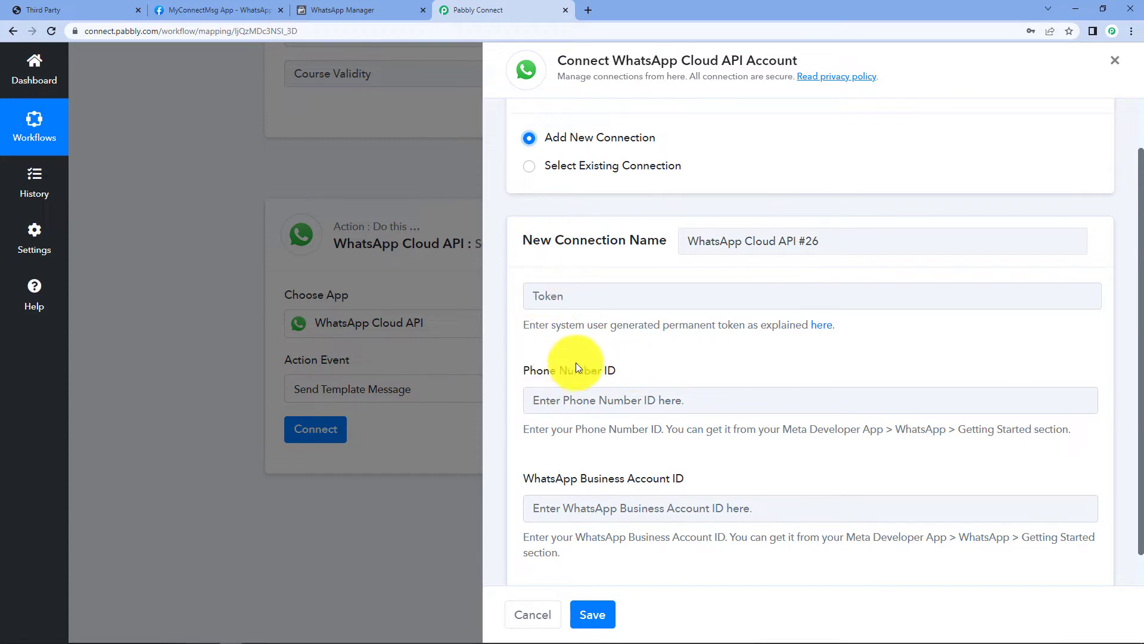
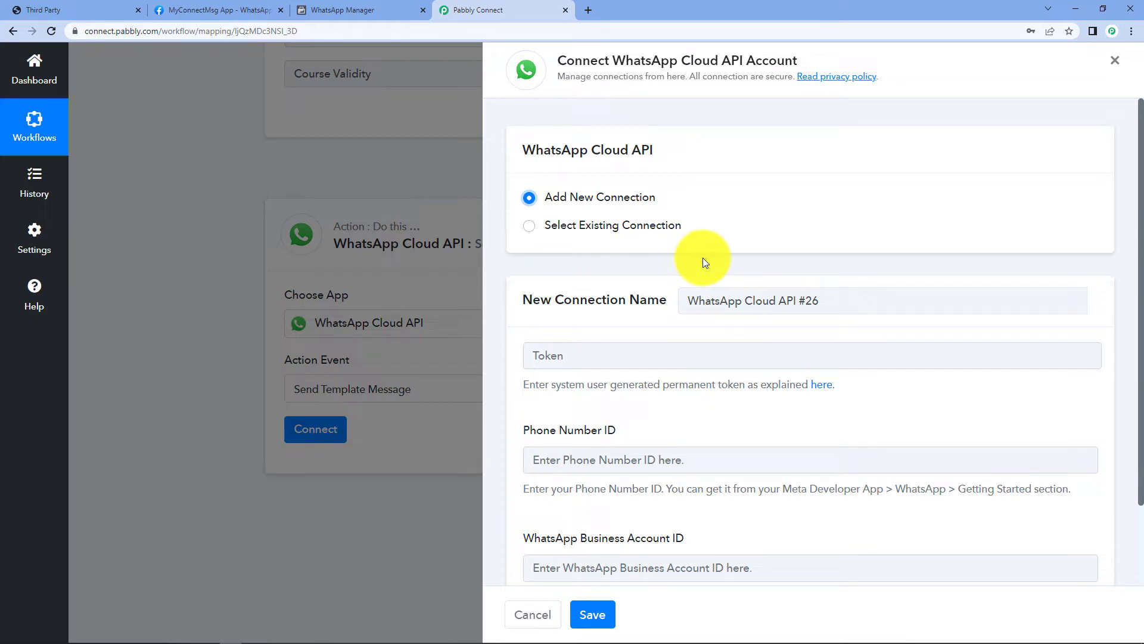
Copy the Phone Number ID from Meta's Getting Started page into the connection's Phone Number ID field.
{"action": "left_click", "coordinate": [224, 9]}
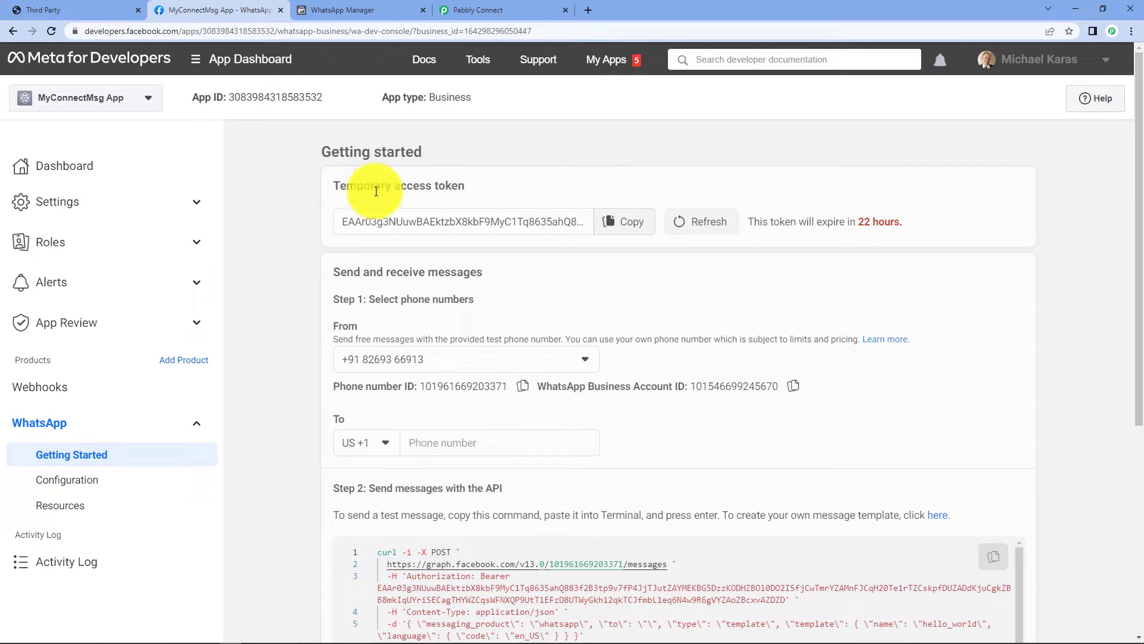
{"action": "left_click_drag", "start_coordinate": [330, 185], "coordinate": [483, 187]}
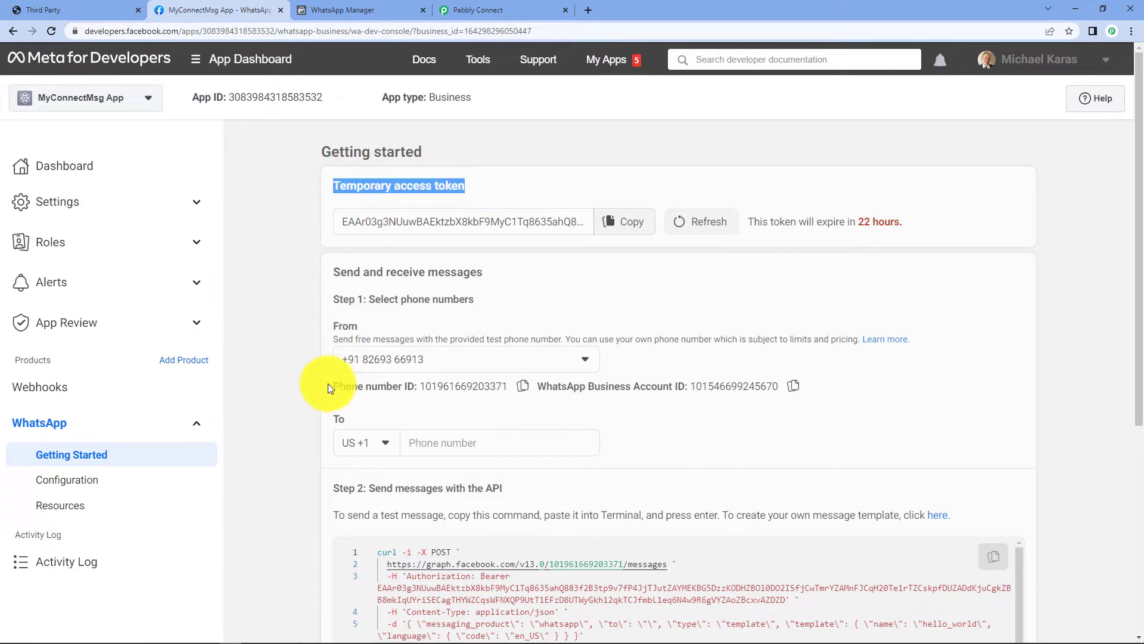
{"action": "left_click_drag", "start_coordinate": [332, 386], "coordinate": [426, 387]}
{"action": "left_click_drag", "start_coordinate": [539, 385], "coordinate": [687, 387]}
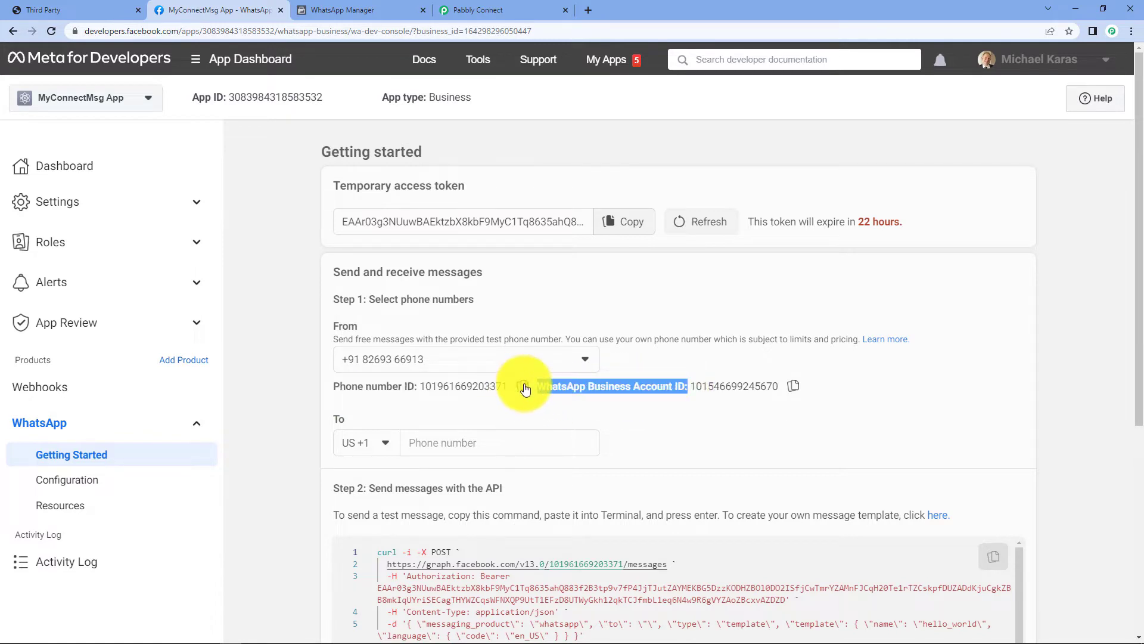
{"action": "left_click", "coordinate": [524, 389]}
{"action": "left_click", "coordinate": [486, 7]}
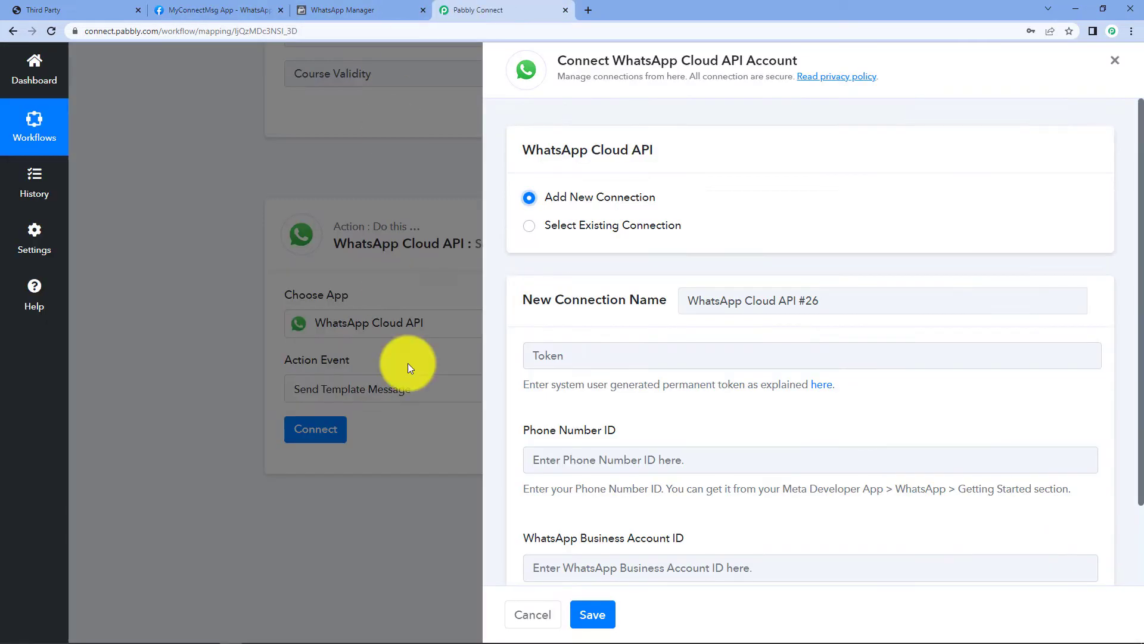
{"action": "left_click", "coordinate": [569, 458]}
{"action": "right_click", "coordinate": [569, 455]}
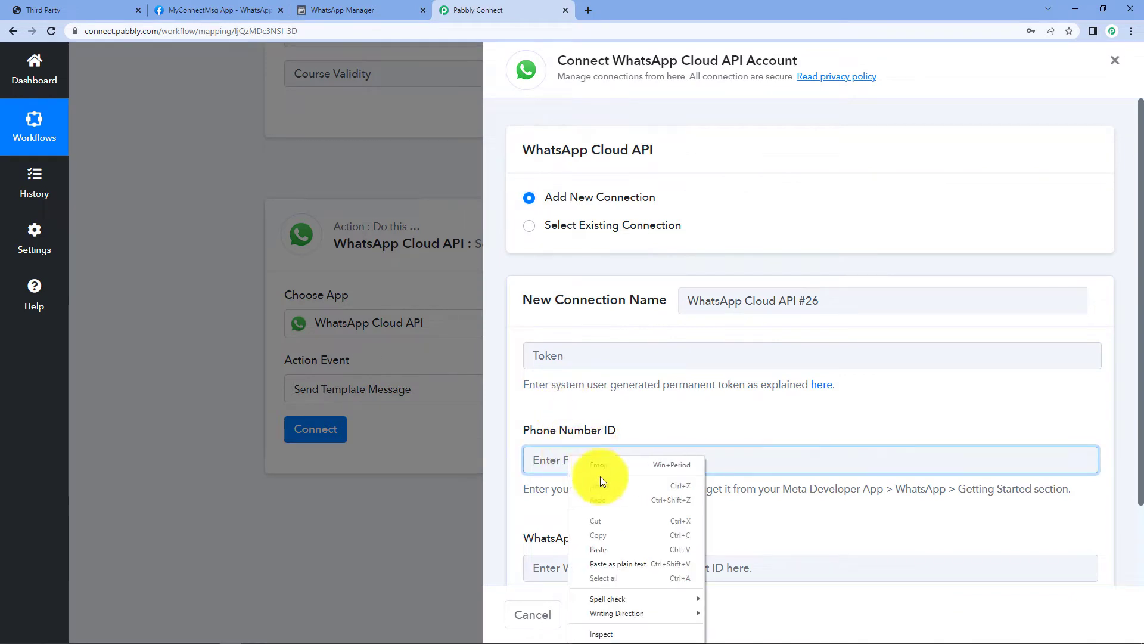
{"action": "left_click", "coordinate": [603, 548]}
{"action": "scroll", "coordinate": [608, 370], "scroll_direction": "down", "scroll_amount": 2}
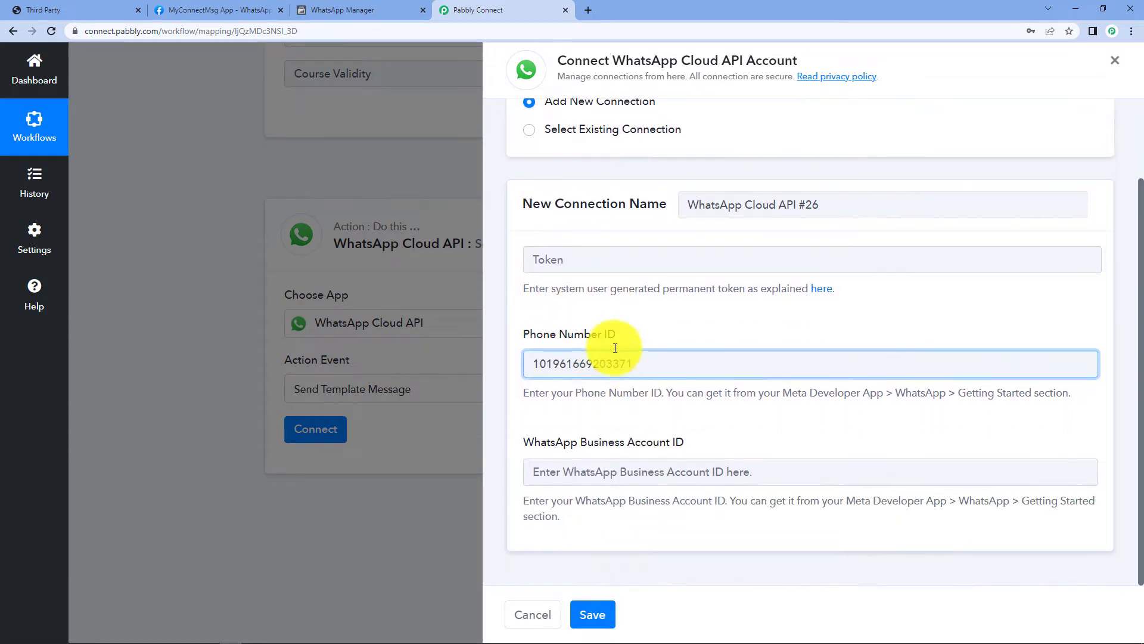
Copy the WhatsApp Business Account ID from Meta into its connection field.
{"action": "left_click", "coordinate": [229, 10]}
{"action": "left_click", "coordinate": [793, 387]}
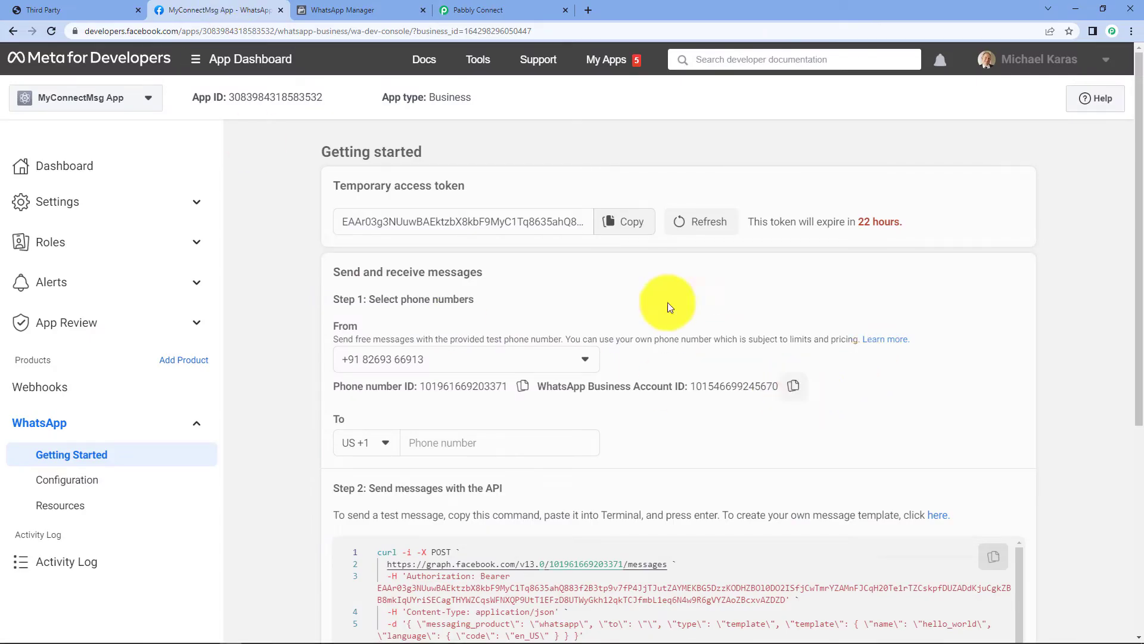
{"action": "left_click", "coordinate": [486, 10]}
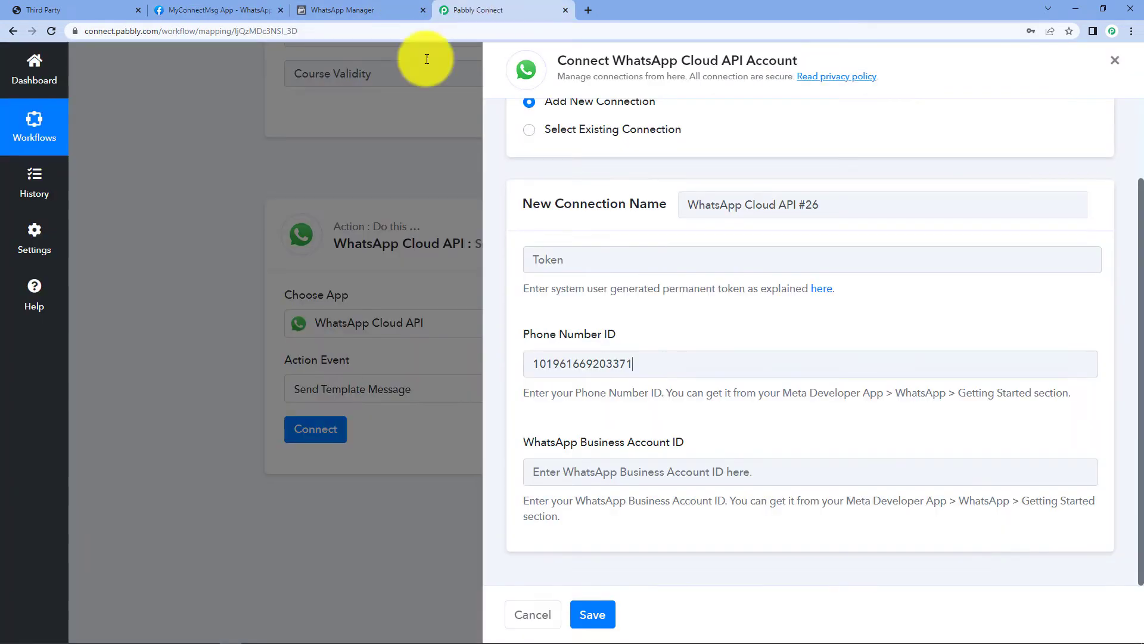
{"action": "right_click", "coordinate": [577, 471]}
{"action": "left_click", "coordinate": [634, 374]}
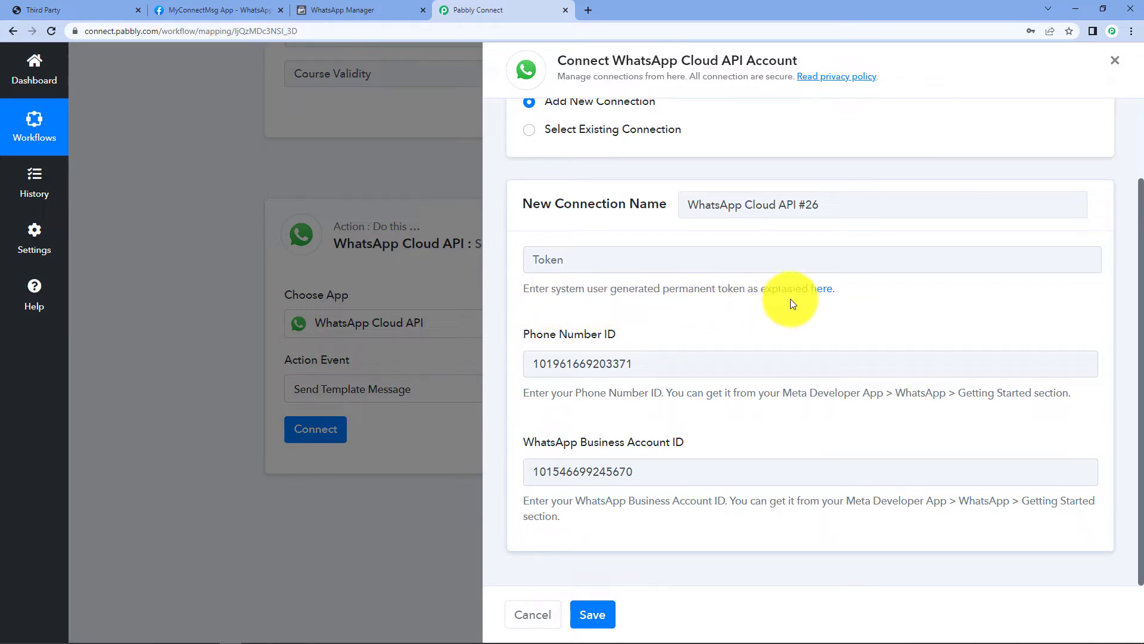
Review the temporary access token section on the Meta page before returning to the form.
{"action": "left_click", "coordinate": [224, 8]}
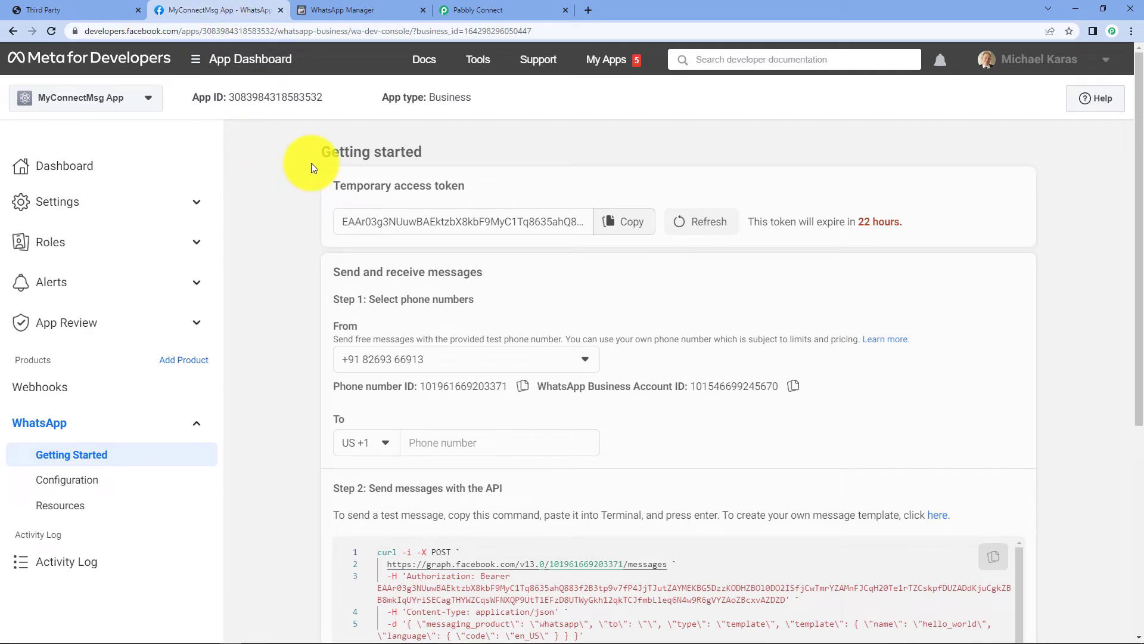
{"action": "left_click_drag", "start_coordinate": [332, 185], "coordinate": [474, 188]}
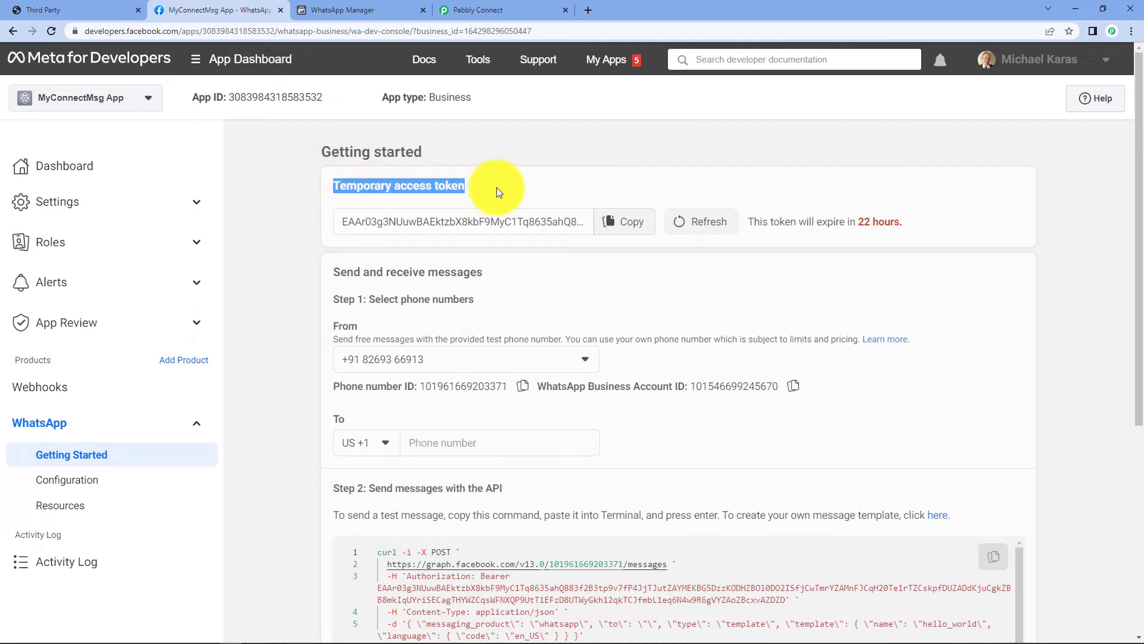
{"action": "left_click", "coordinate": [497, 188]}
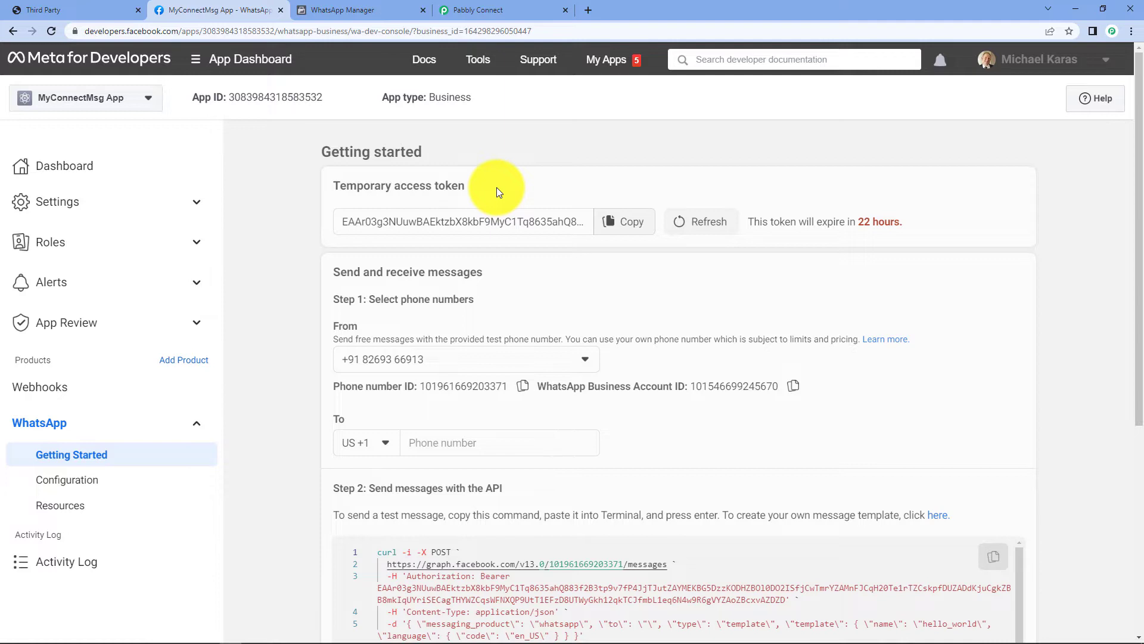
{"action": "left_click", "coordinate": [494, 10]}
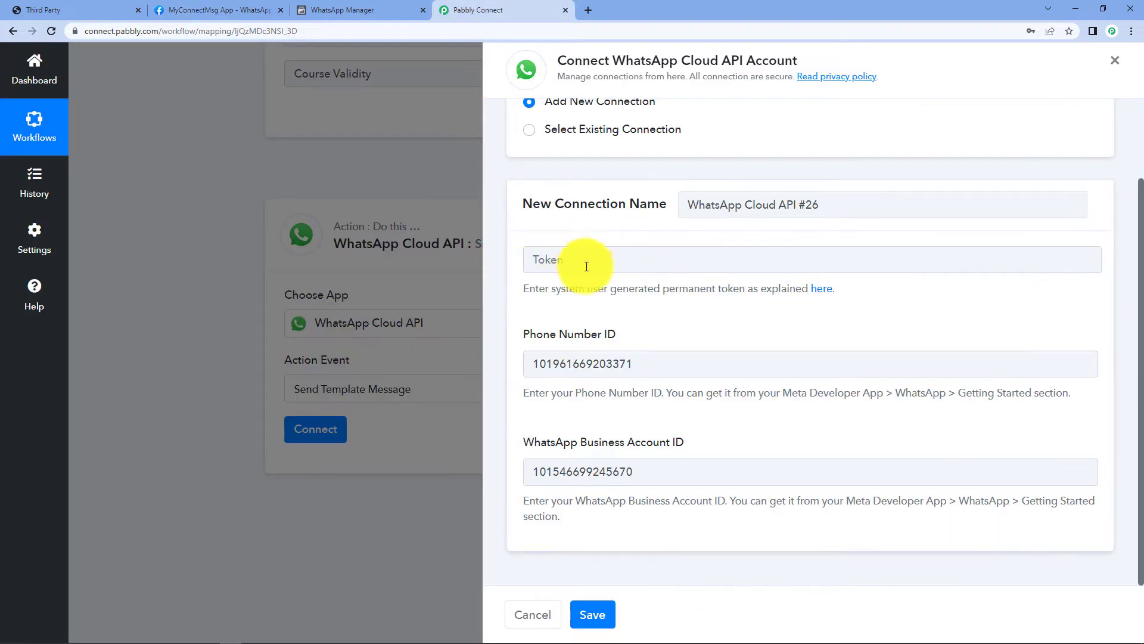
Open the forum thread's permanent-token video from the Token field's 'here' link, then go back to Pabbly Connect.
{"action": "left_click", "coordinate": [823, 294]}
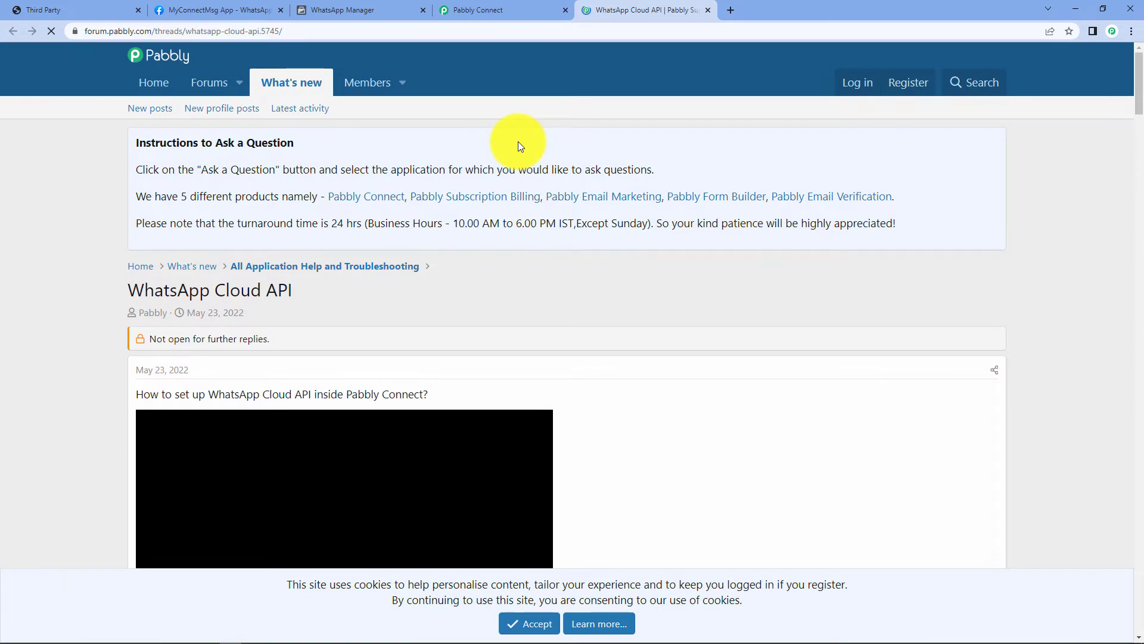
{"action": "scroll", "coordinate": [636, 314], "scroll_direction": "down", "scroll_amount": 6}
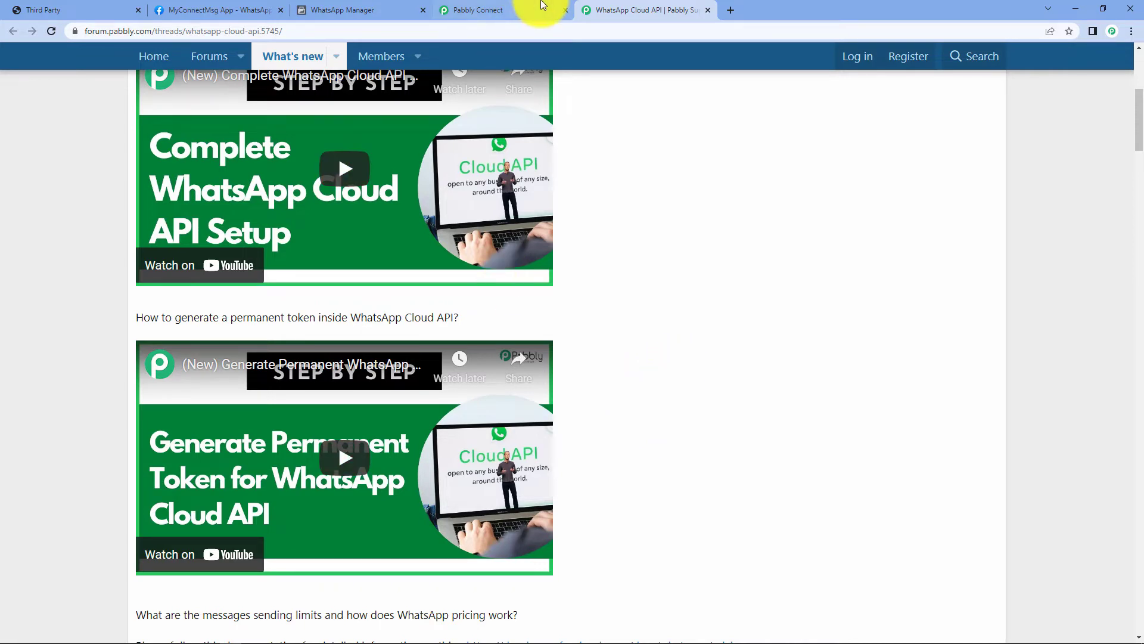
{"action": "left_click", "coordinate": [482, 10]}
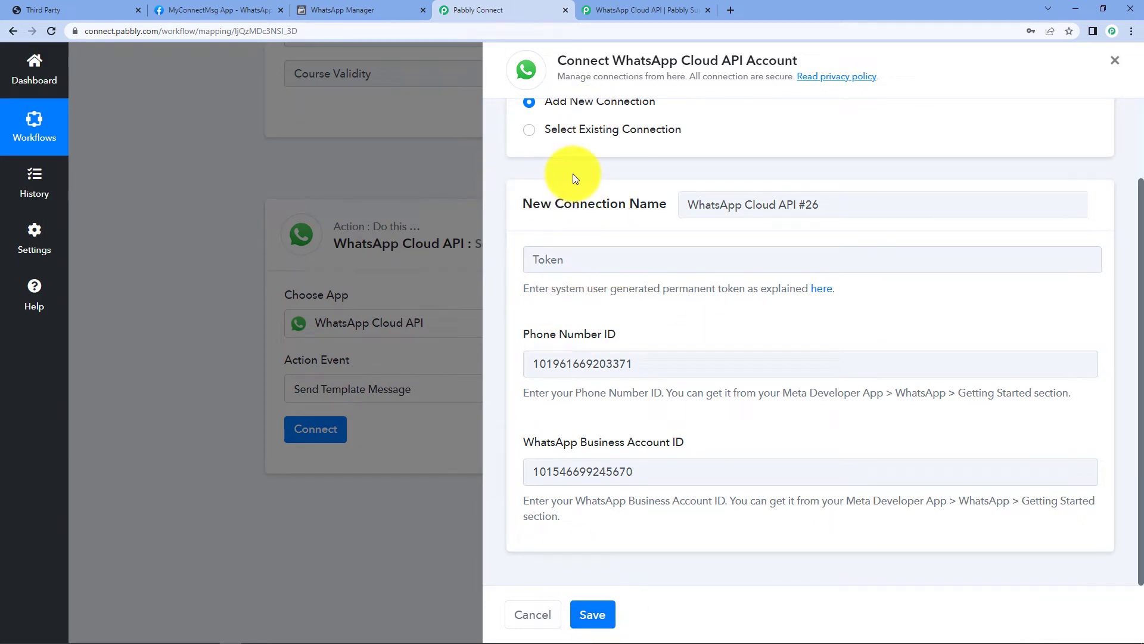
Save the existing WhatsApp Cloud API #25 connection and open the Template Name list.
{"action": "left_click", "coordinate": [530, 131]}
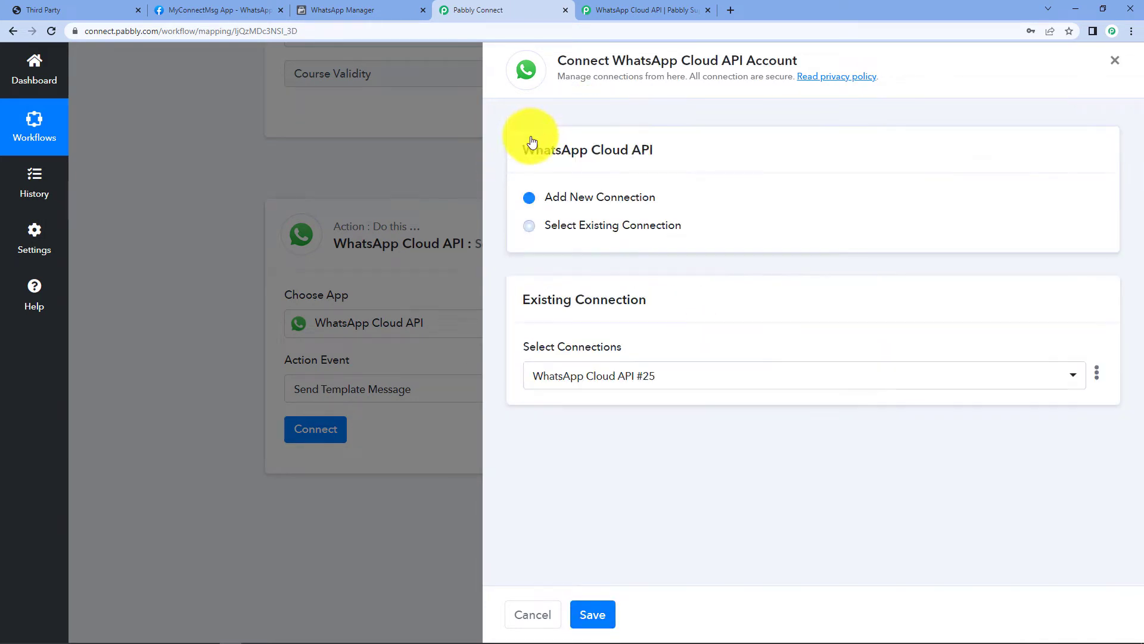
{"action": "left_click", "coordinate": [607, 615]}
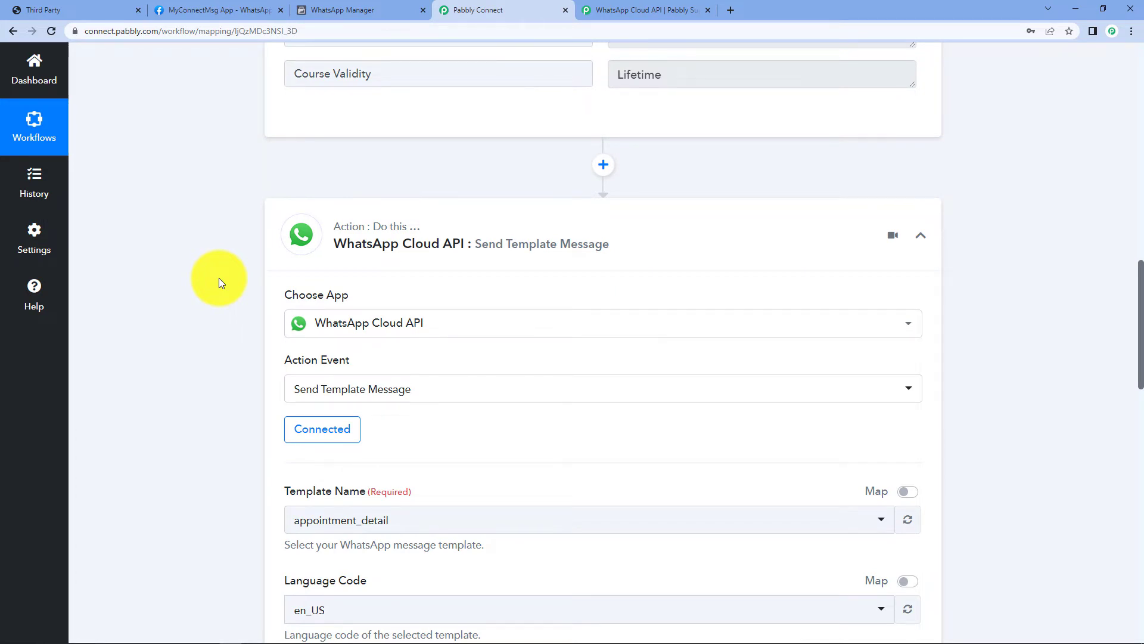
{"action": "scroll", "coordinate": [220, 278], "scroll_direction": "down", "scroll_amount": 3}
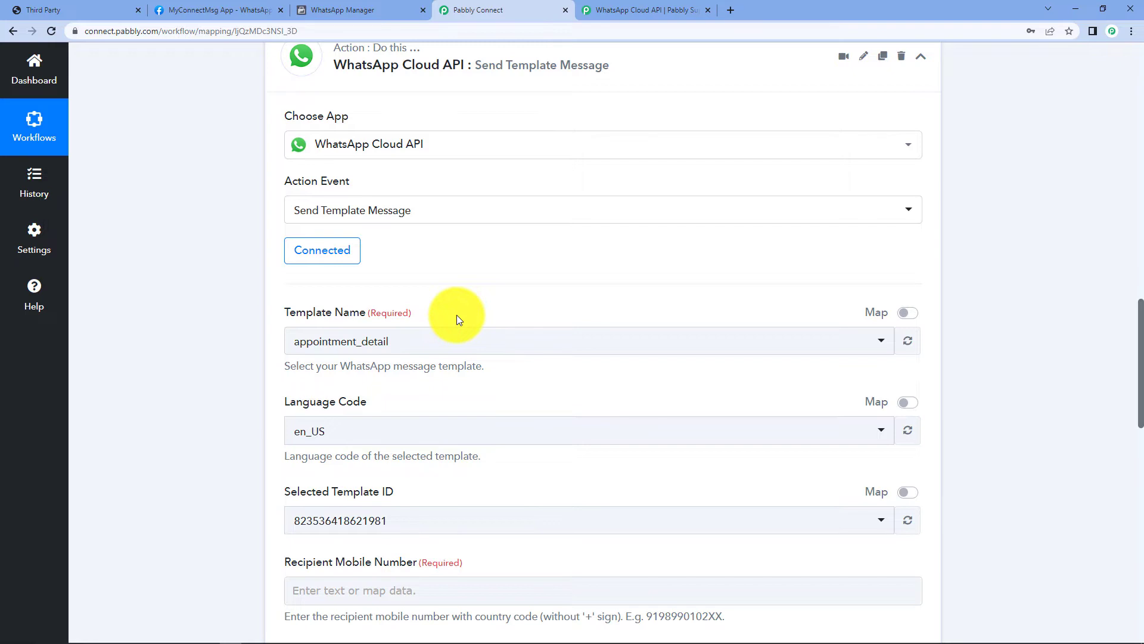
{"action": "left_click", "coordinate": [436, 346]}
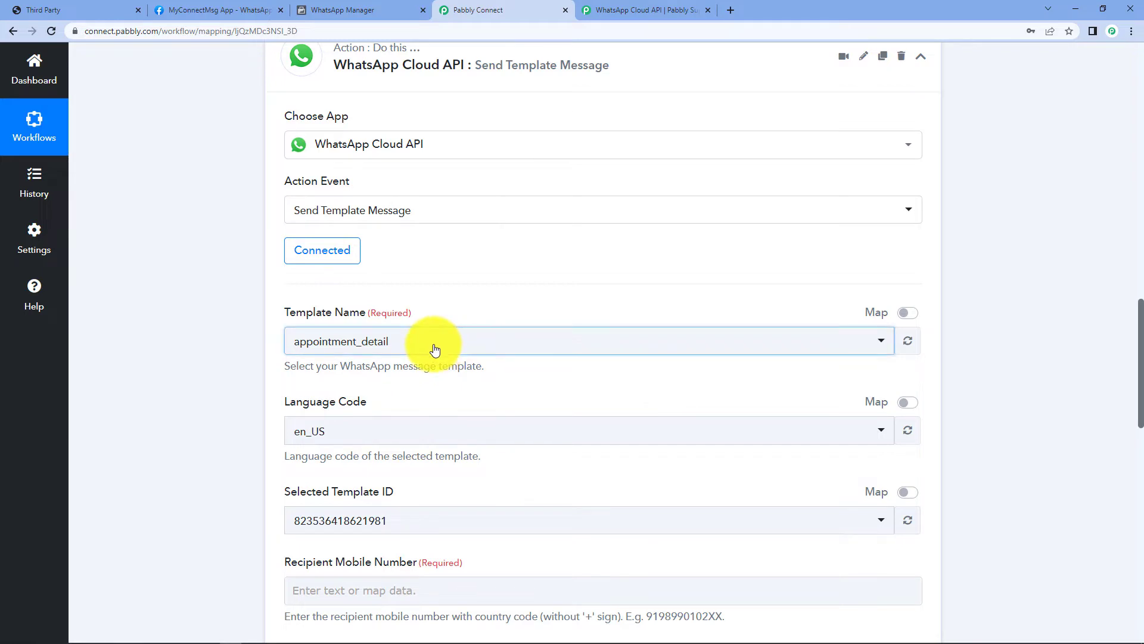
{"action": "scroll", "coordinate": [178, 326], "scroll_direction": "down", "scroll_amount": 1}
{"action": "scroll", "coordinate": [185, 333], "scroll_direction": "down", "scroll_amount": 2}
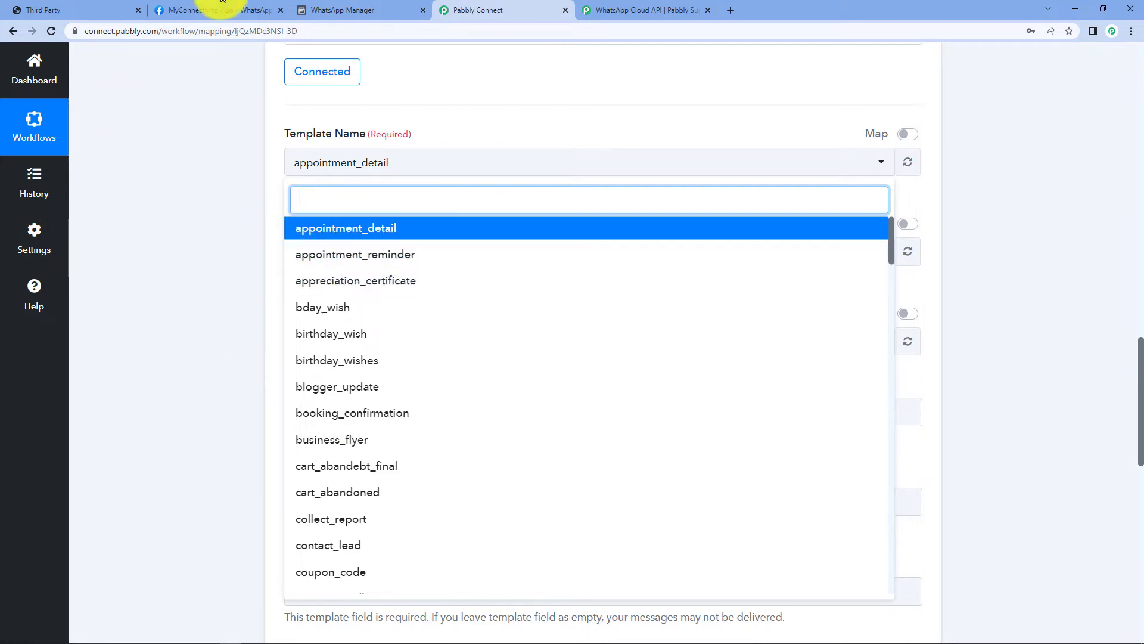
Open WhatsApp Manager's Message templates list and scroll to find course_enroll.
{"action": "left_click", "coordinate": [254, 5]}
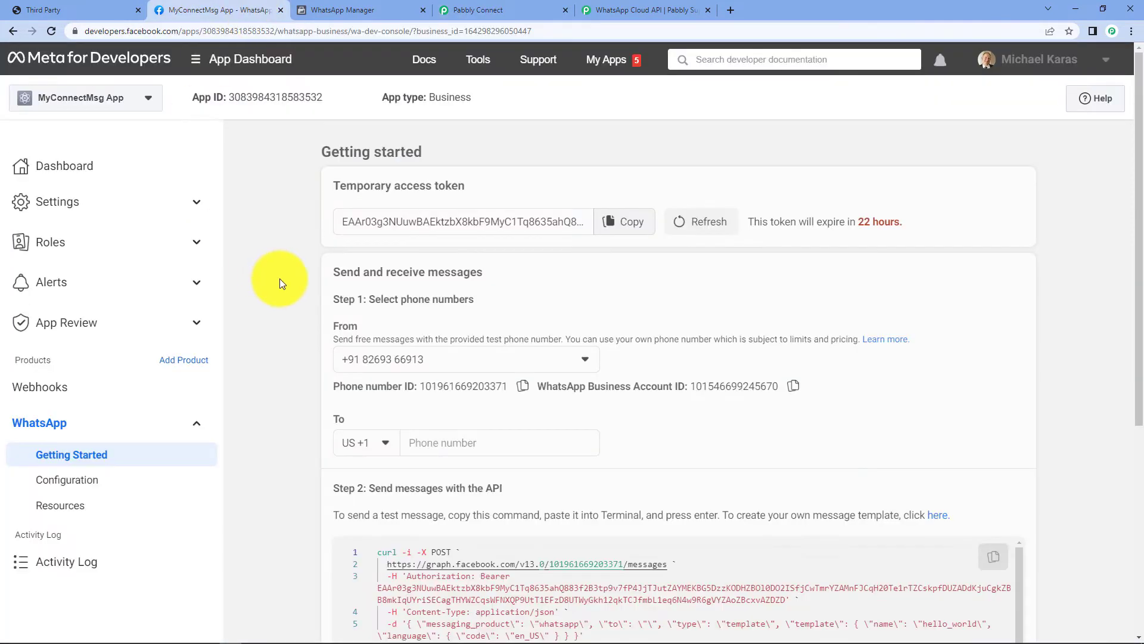
{"action": "scroll", "coordinate": [280, 278], "scroll_direction": "down", "scroll_amount": 3}
{"action": "scroll", "coordinate": [292, 276], "scroll_direction": "down", "scroll_amount": 2}
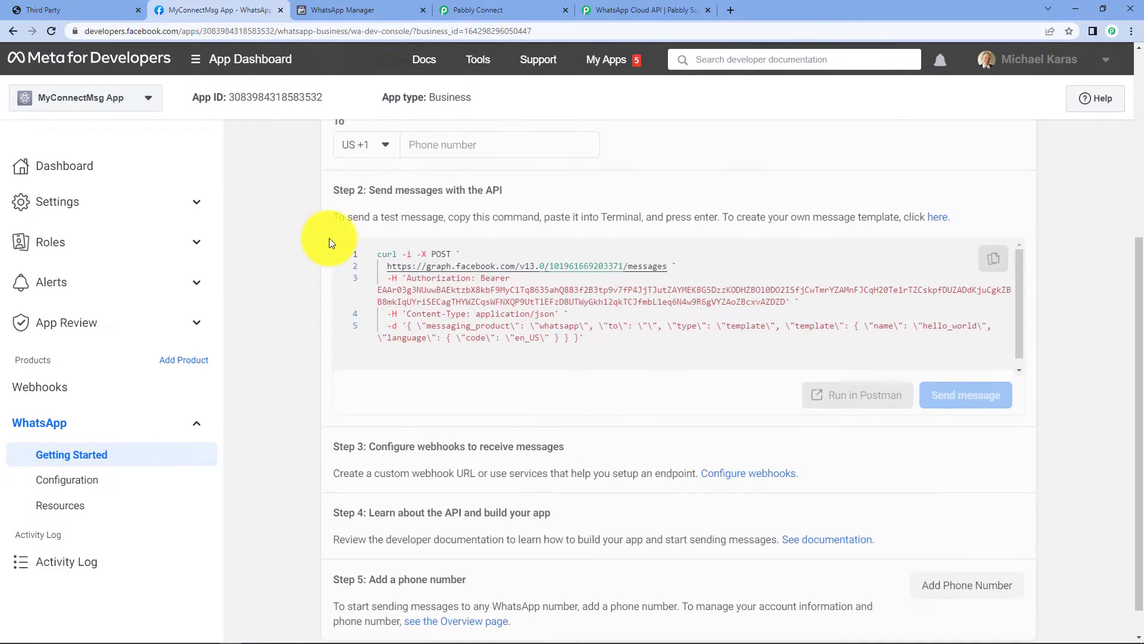
{"action": "left_click", "coordinate": [945, 219]}
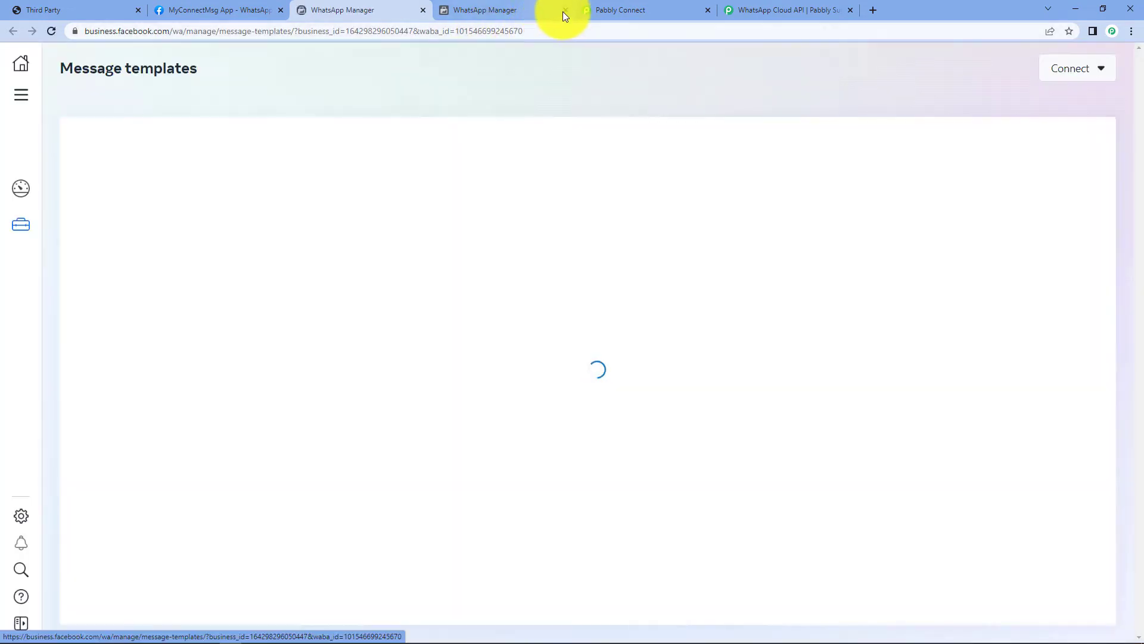
{"action": "left_click", "coordinate": [563, 11]}
{"action": "left_click", "coordinate": [623, 98]}
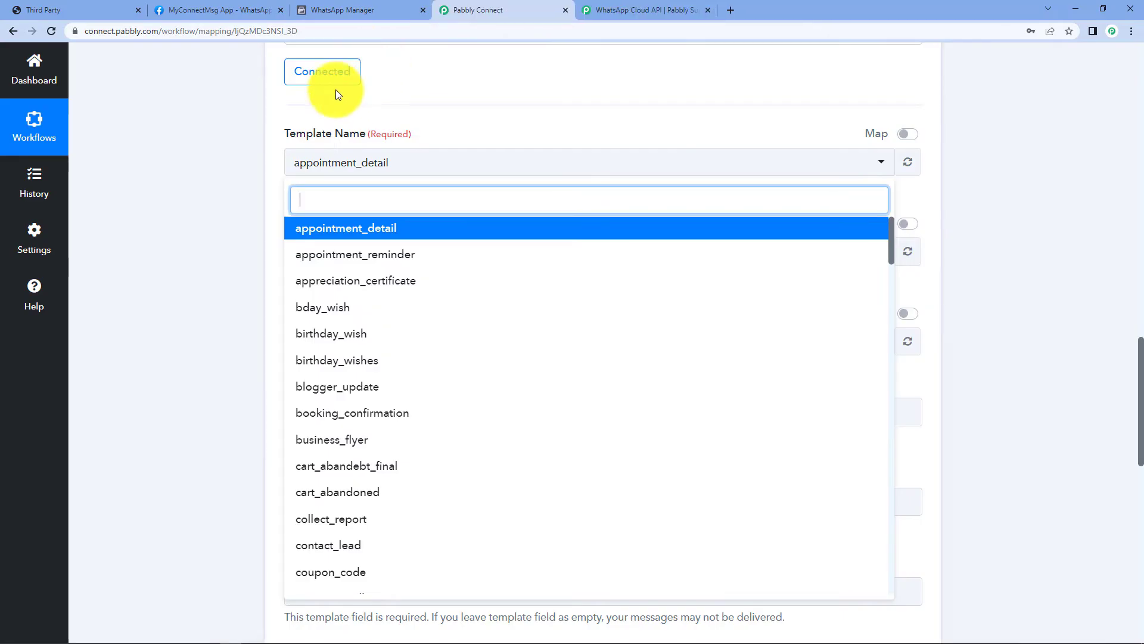
{"action": "left_click", "coordinate": [386, 10]}
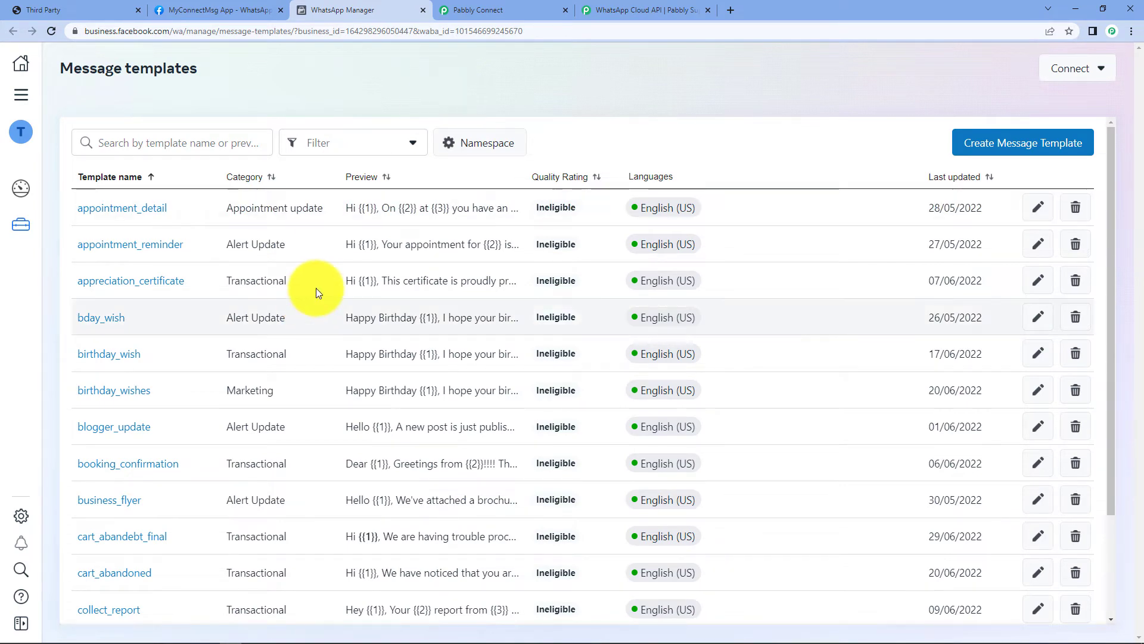
{"action": "scroll", "coordinate": [316, 286], "scroll_direction": "down", "scroll_amount": 5}
{"action": "scroll", "coordinate": [317, 285], "scroll_direction": "up", "scroll_amount": 5}
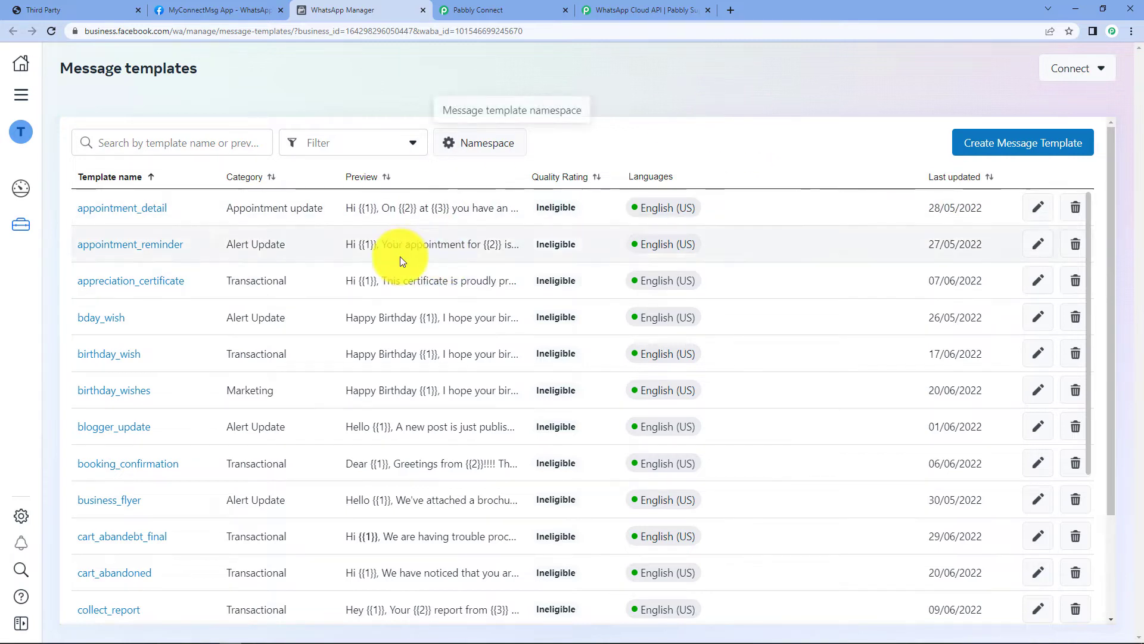
{"action": "scroll", "coordinate": [385, 264], "scroll_direction": "down", "scroll_amount": 3}
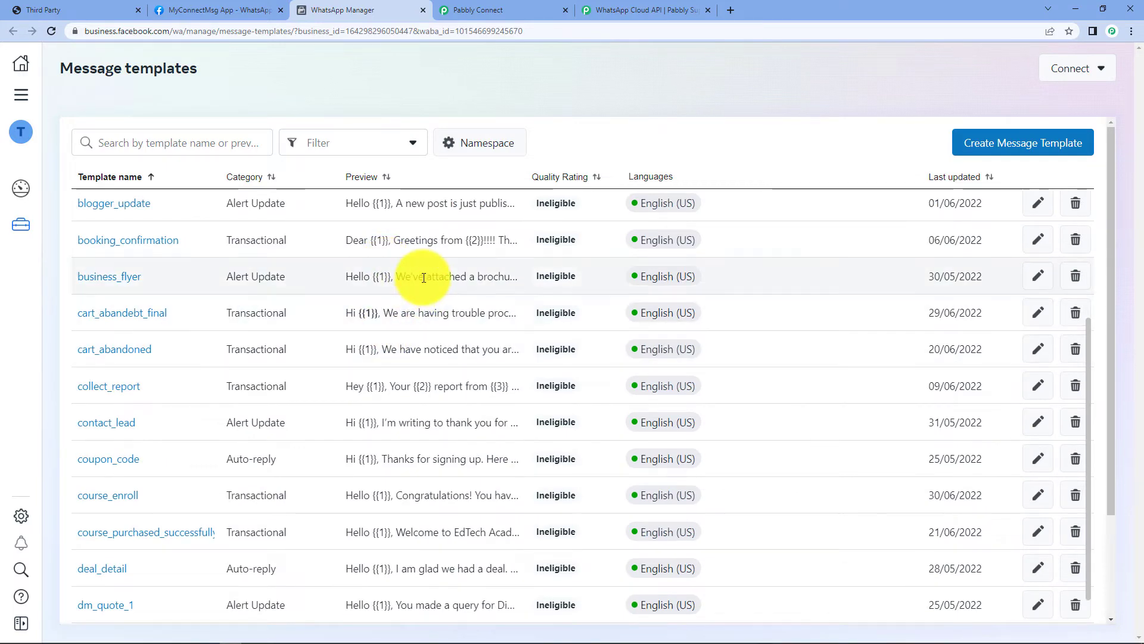
{"action": "scroll", "coordinate": [422, 275], "scroll_direction": "down", "scroll_amount": 1}
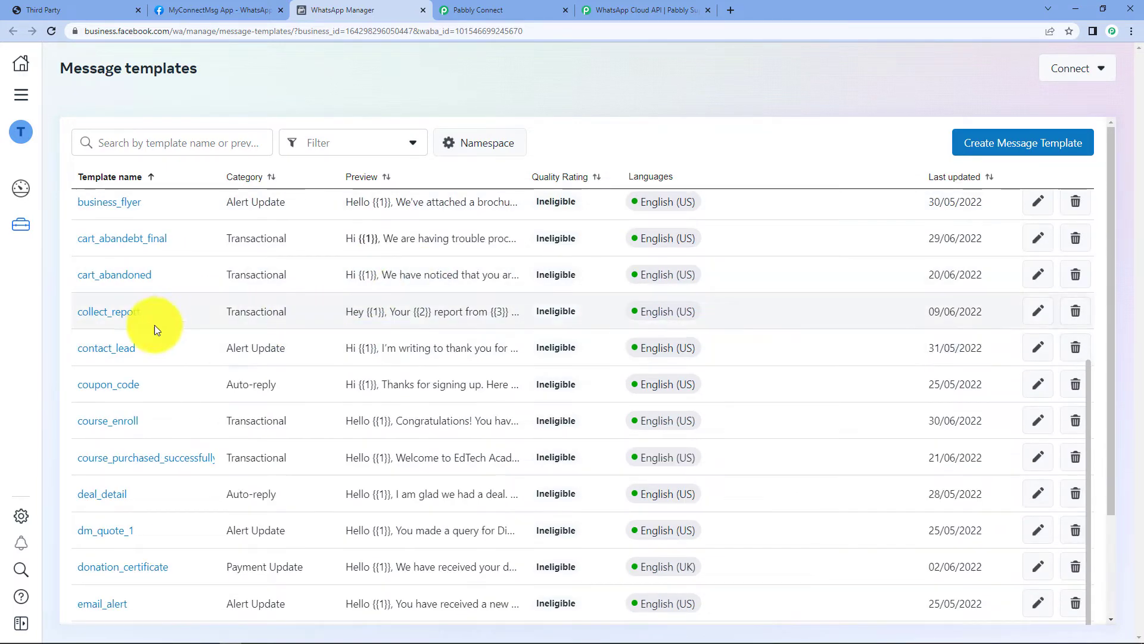
Review the course_enroll template's body text, its {{1}} and {{2}} variables, and the preview.
{"action": "left_click", "coordinate": [115, 426]}
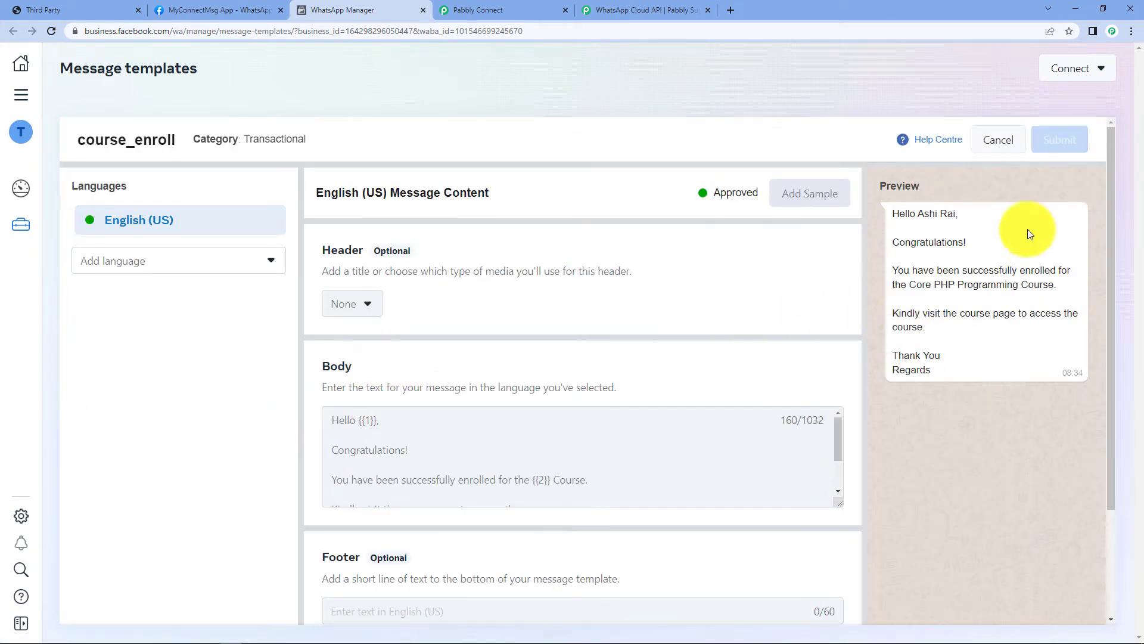
{"action": "left_click_drag", "start_coordinate": [889, 211], "coordinate": [955, 373]}
{"action": "left_click", "coordinate": [874, 254]}
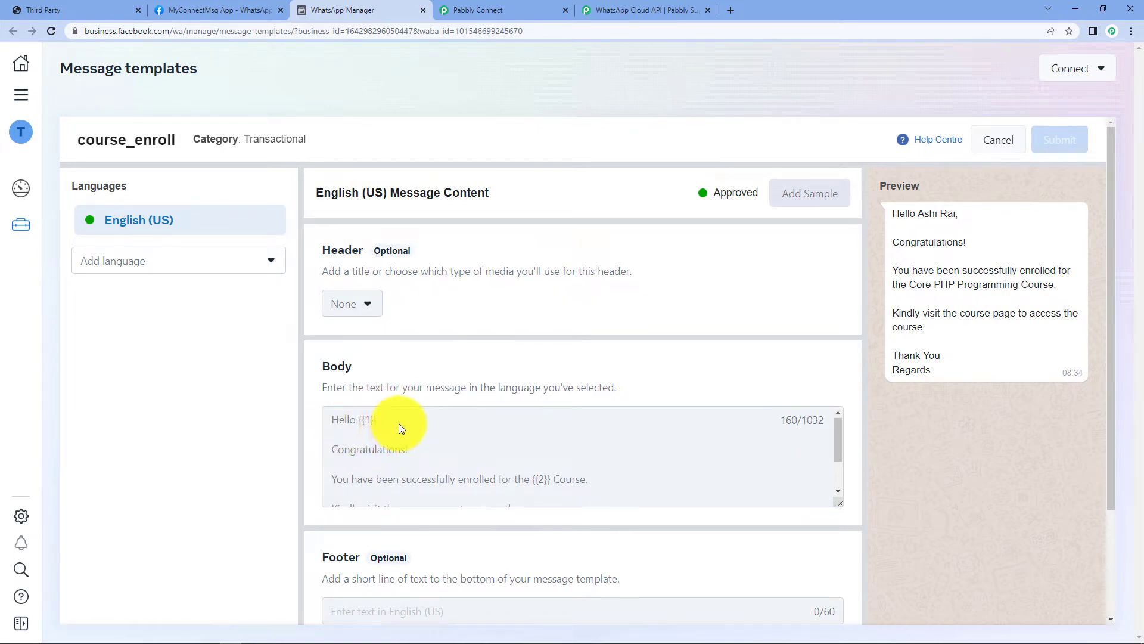
{"action": "scroll", "coordinate": [398, 423], "scroll_direction": "down", "scroll_amount": 1}
{"action": "scroll", "coordinate": [357, 420], "scroll_direction": "up", "scroll_amount": 1}
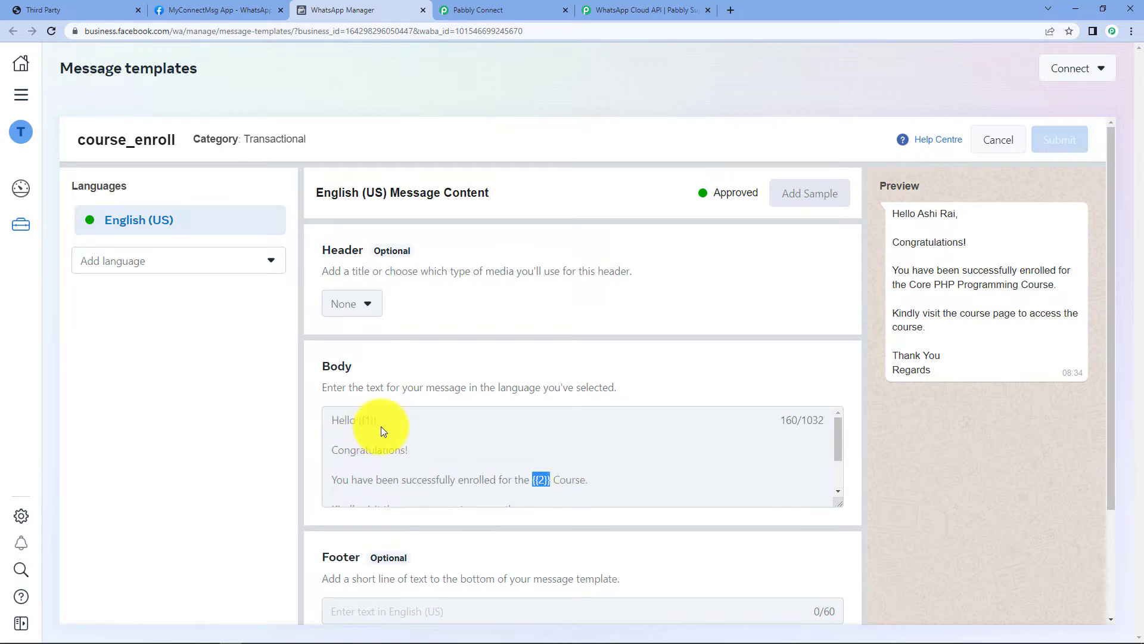
{"action": "scroll", "coordinate": [608, 457], "scroll_direction": "down", "scroll_amount": 2}
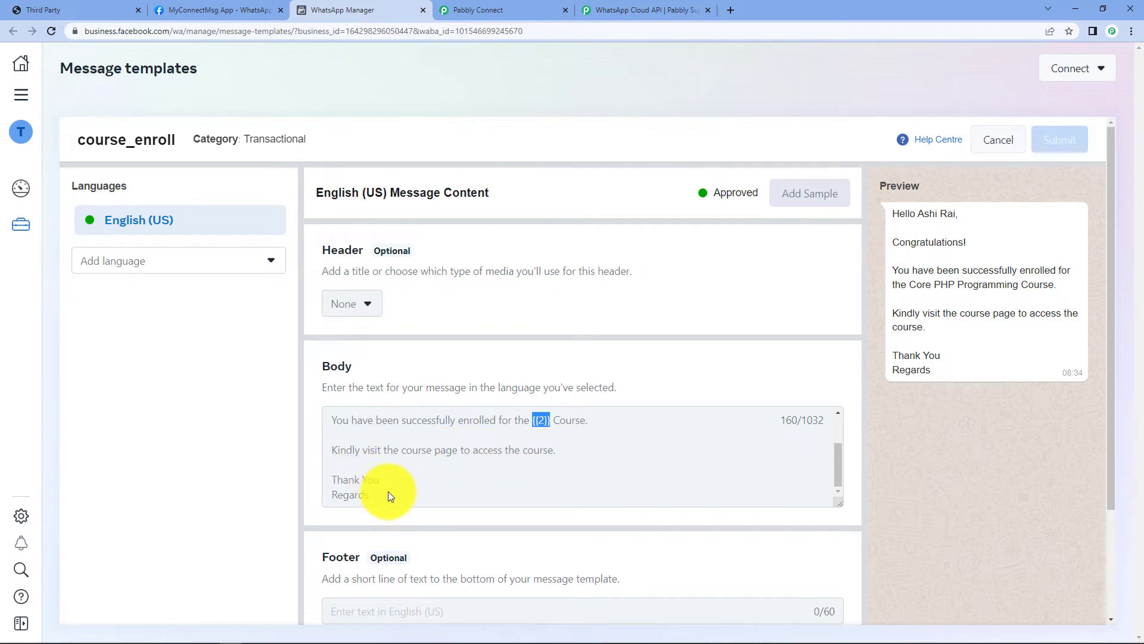
{"action": "left_click", "coordinate": [804, 286]}
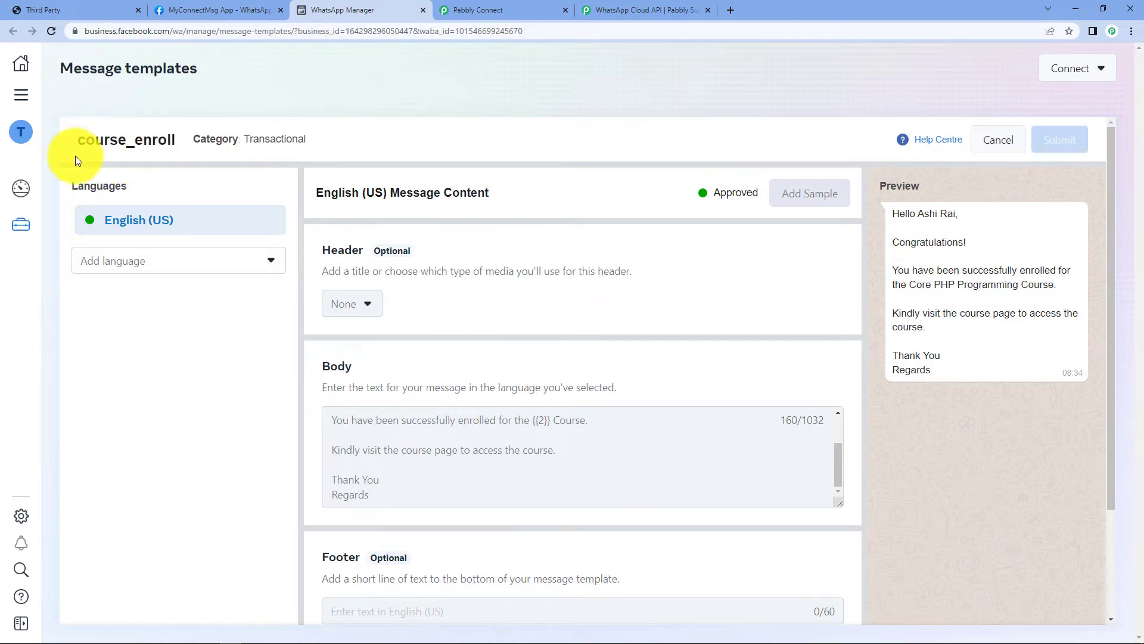
{"action": "left_click", "coordinate": [497, 7]}
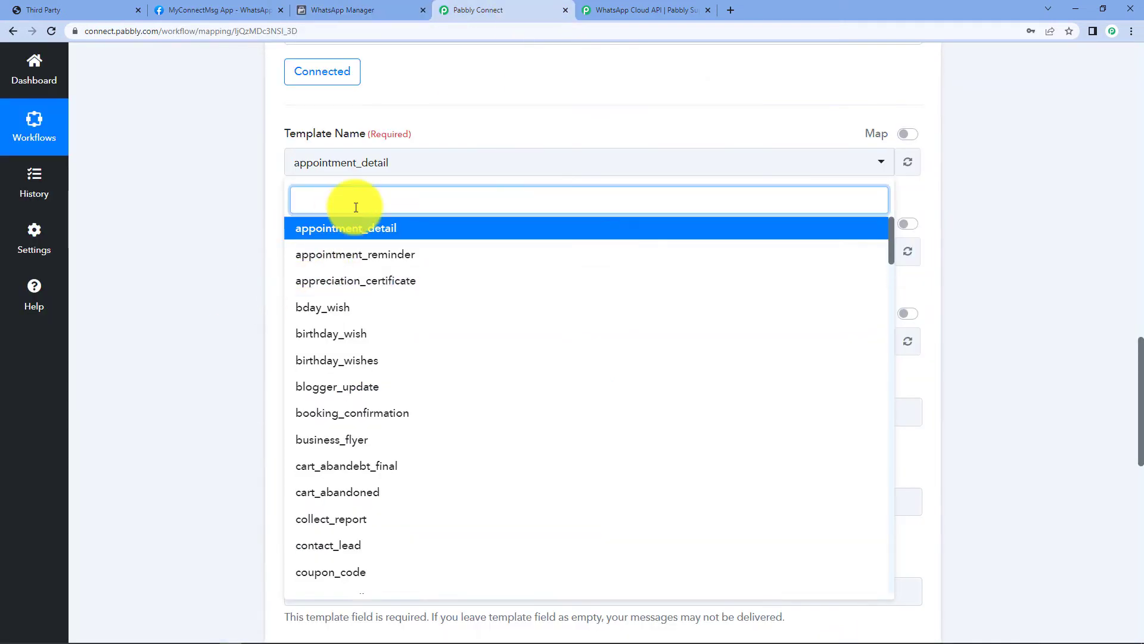
Search 'cou' and select course_enroll as the template name.
{"action": "type", "text": "cou"}
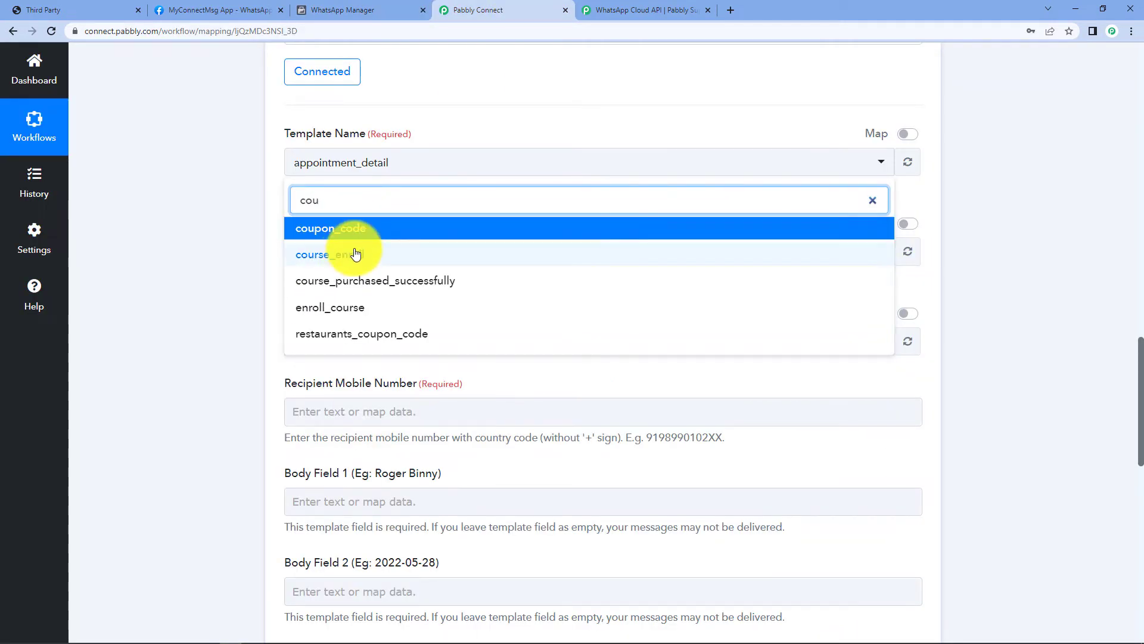
{"action": "left_click", "coordinate": [348, 260]}
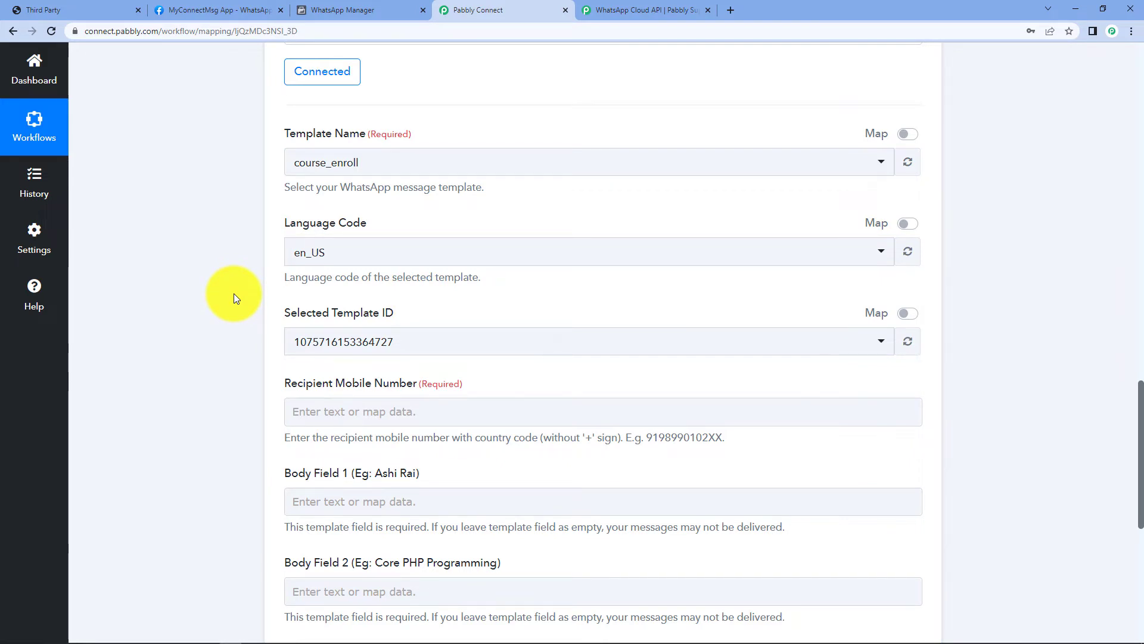
{"action": "scroll", "coordinate": [271, 295], "scroll_direction": "down", "scroll_amount": 2}
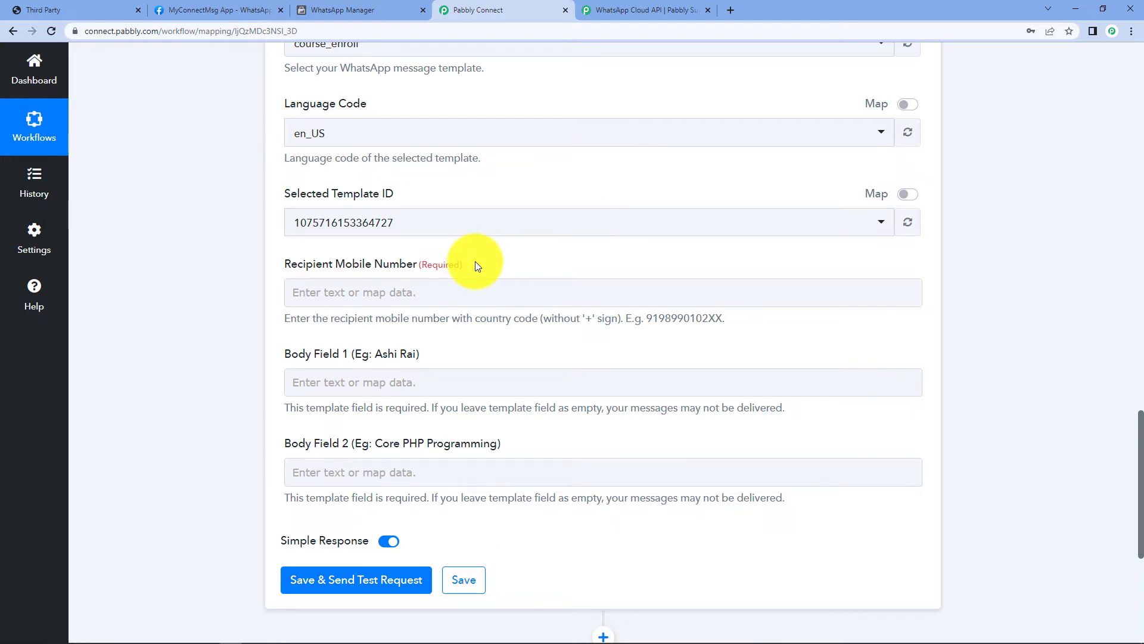
{"action": "scroll", "coordinate": [517, 267], "scroll_direction": "up", "scroll_amount": 8}
{"action": "scroll", "coordinate": [589, 262], "scroll_direction": "up", "scroll_amount": 6}
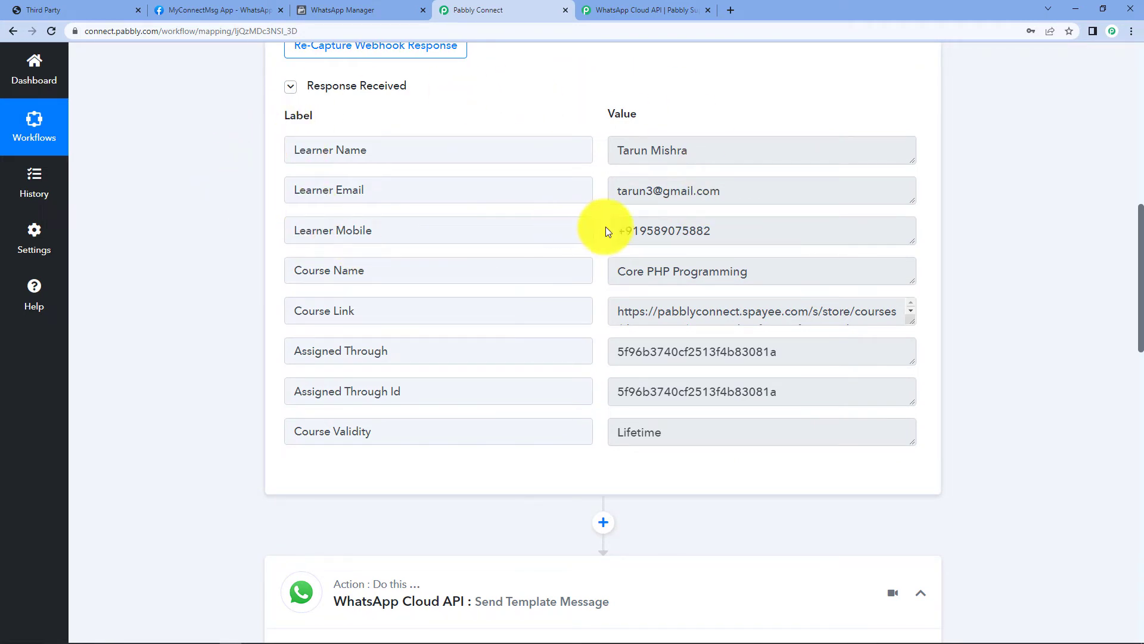
Compare the Learner Mobile response value with the recipient field's no-plus-sign rule.
{"action": "left_click", "coordinate": [422, 230]}
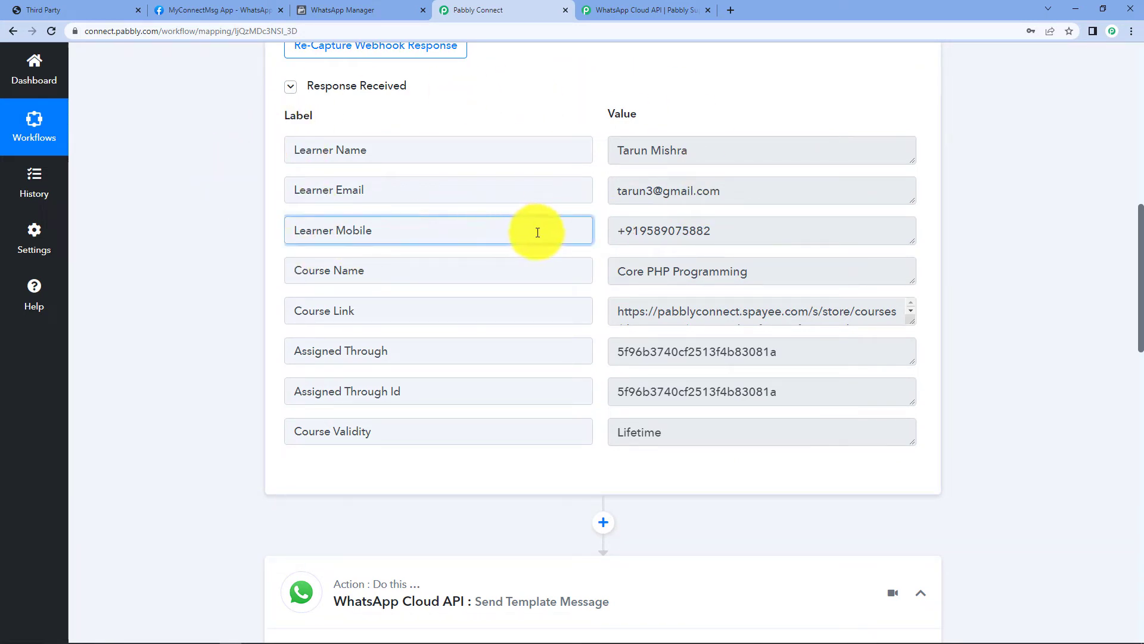
{"action": "mouse_move", "coordinate": [619, 231]}
{"action": "left_mouse_down"}
{"action": "mouse_move", "coordinate": [723, 229]}
{"action": "mouse_move", "coordinate": [599, 233]}
{"action": "left_mouse_up"}
{"action": "scroll", "coordinate": [965, 241], "scroll_direction": "down", "scroll_amount": 12}
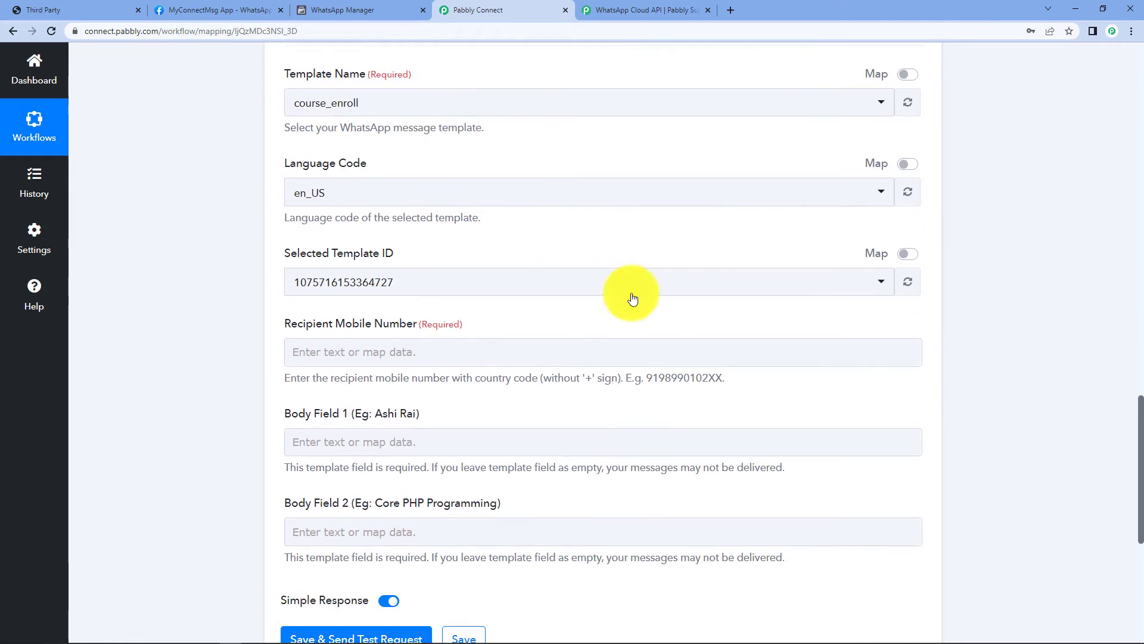
{"action": "left_click", "coordinate": [379, 349]}
{"action": "left_click", "coordinate": [253, 352]}
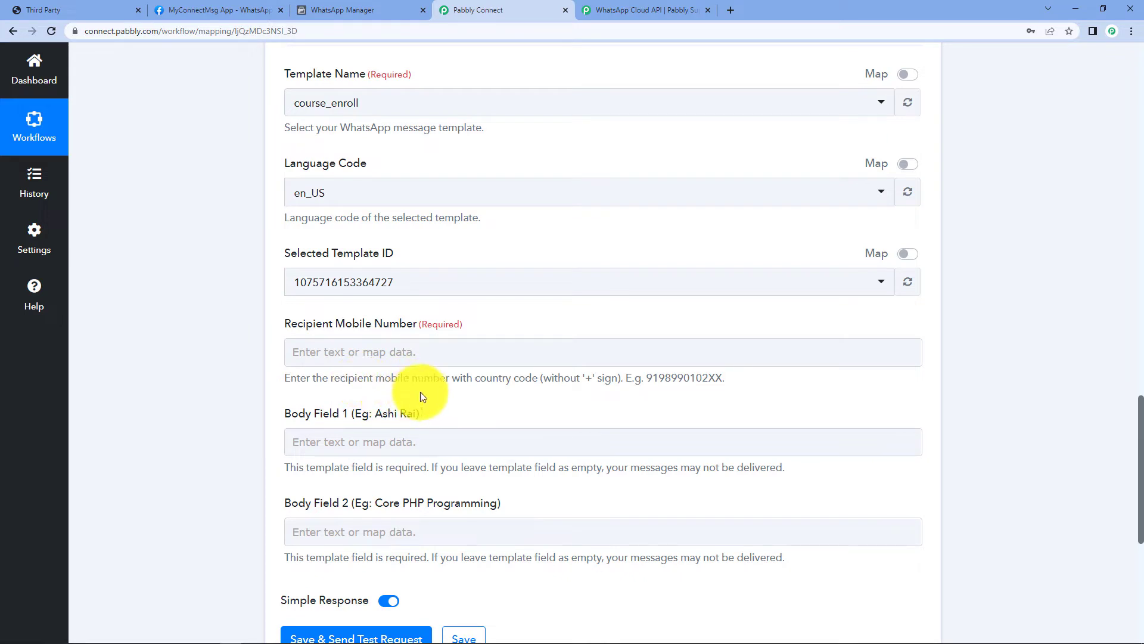
{"action": "double_click", "coordinate": [589, 378]}
{"action": "left_click", "coordinate": [636, 401]}
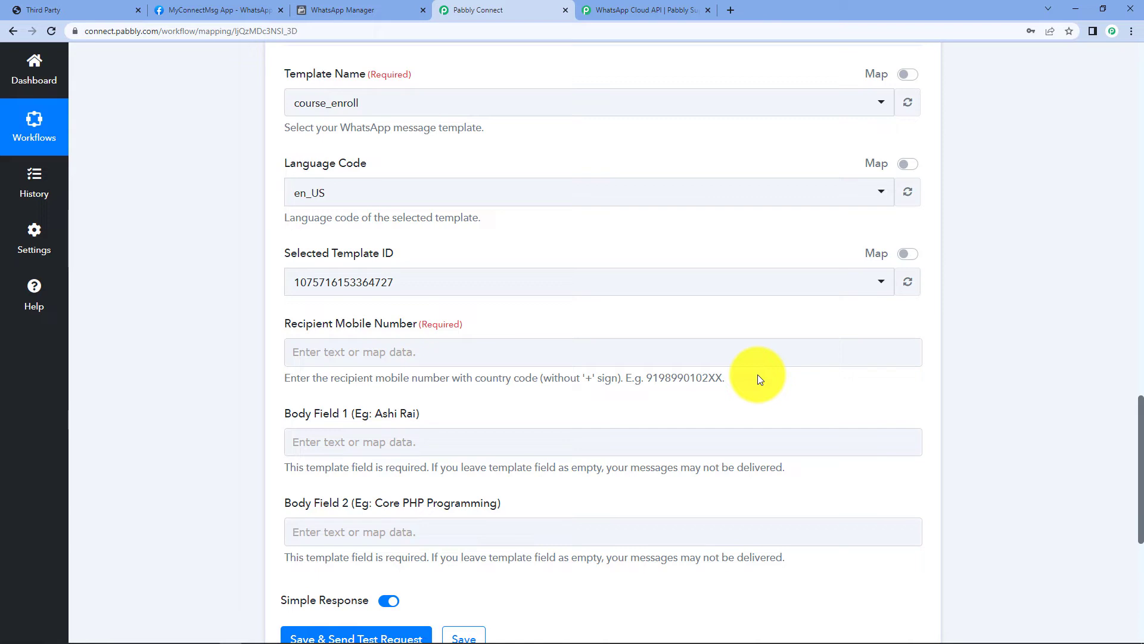
Inspect the learner's phone number value in the trigger response again.
{"action": "scroll", "coordinate": [763, 374], "scroll_direction": "up", "scroll_amount": 15}
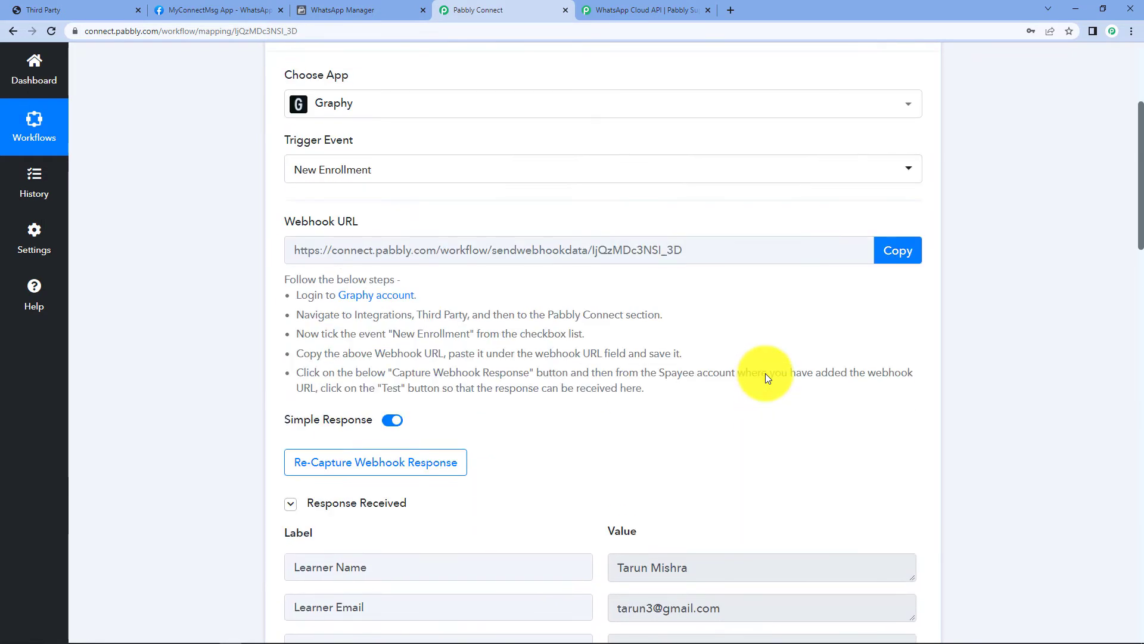
{"action": "scroll", "coordinate": [765, 373], "scroll_direction": "down", "scroll_amount": 4}
{"action": "scroll", "coordinate": [765, 373], "scroll_direction": "down", "scroll_amount": 1}
{"action": "left_click_drag", "start_coordinate": [615, 351], "coordinate": [725, 357]}
{"action": "left_click", "coordinate": [721, 356]}
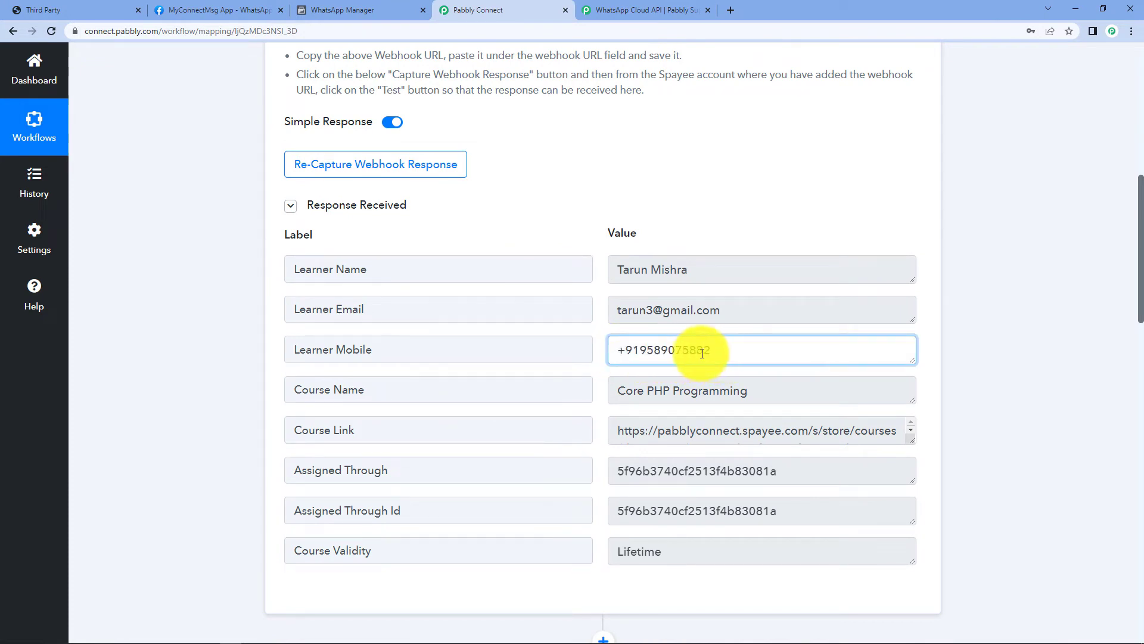
{"action": "left_click", "coordinate": [618, 350]}
{"action": "left_click", "coordinate": [599, 339]}
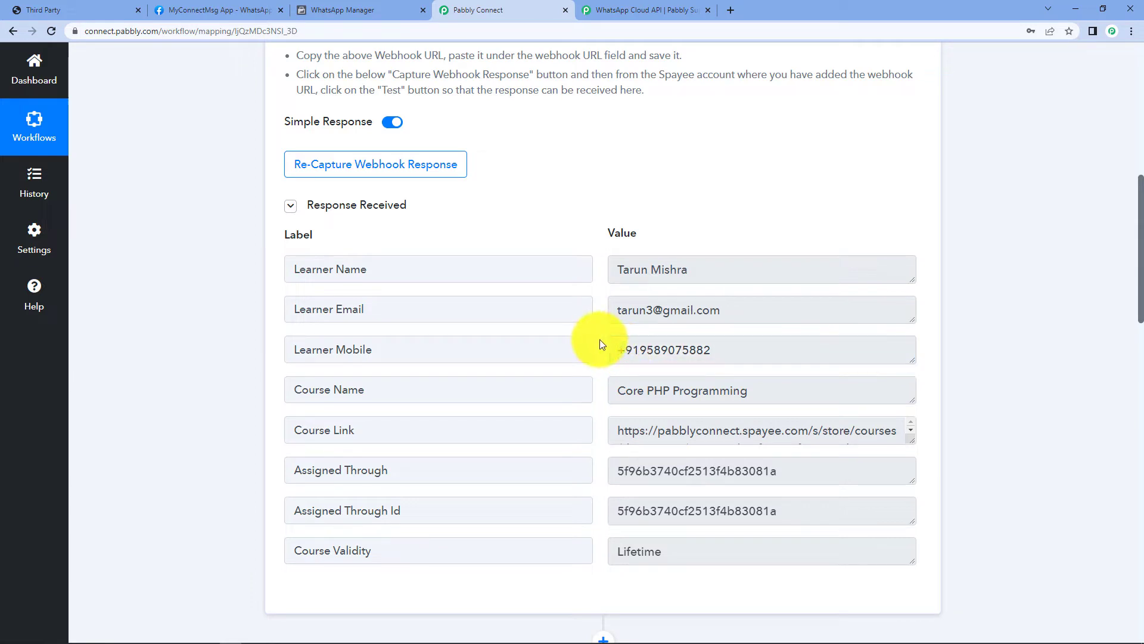
{"action": "scroll", "coordinate": [964, 298], "scroll_direction": "down", "scroll_amount": 7}
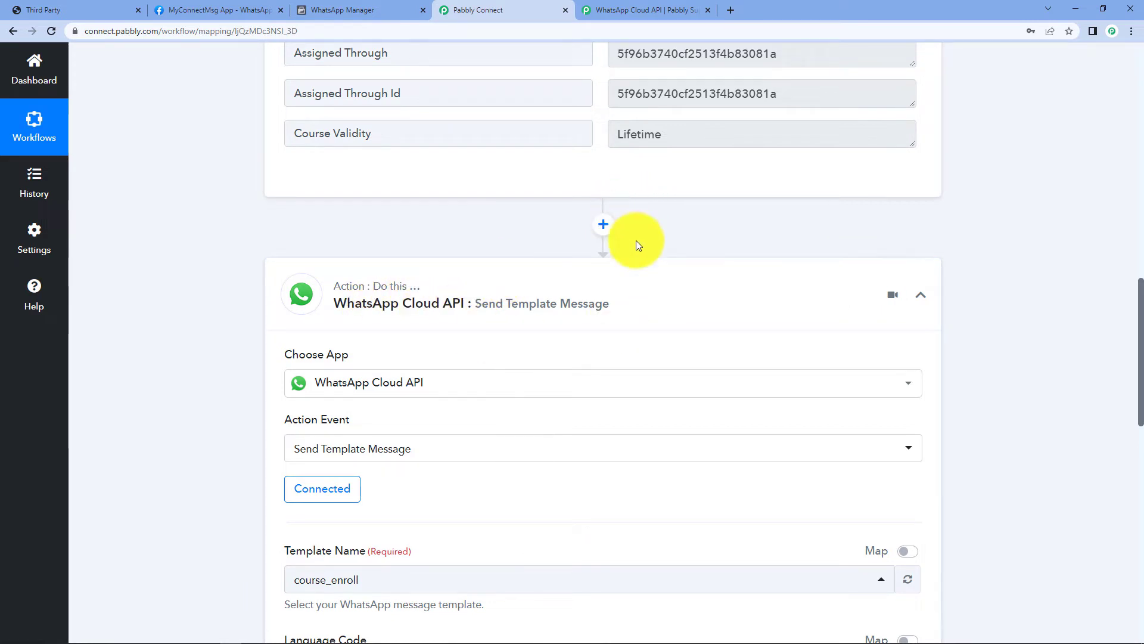
Insert a Text Formatter Split Text step before the WhatsApp step and connect it.
{"action": "left_click", "coordinate": [604, 227]}
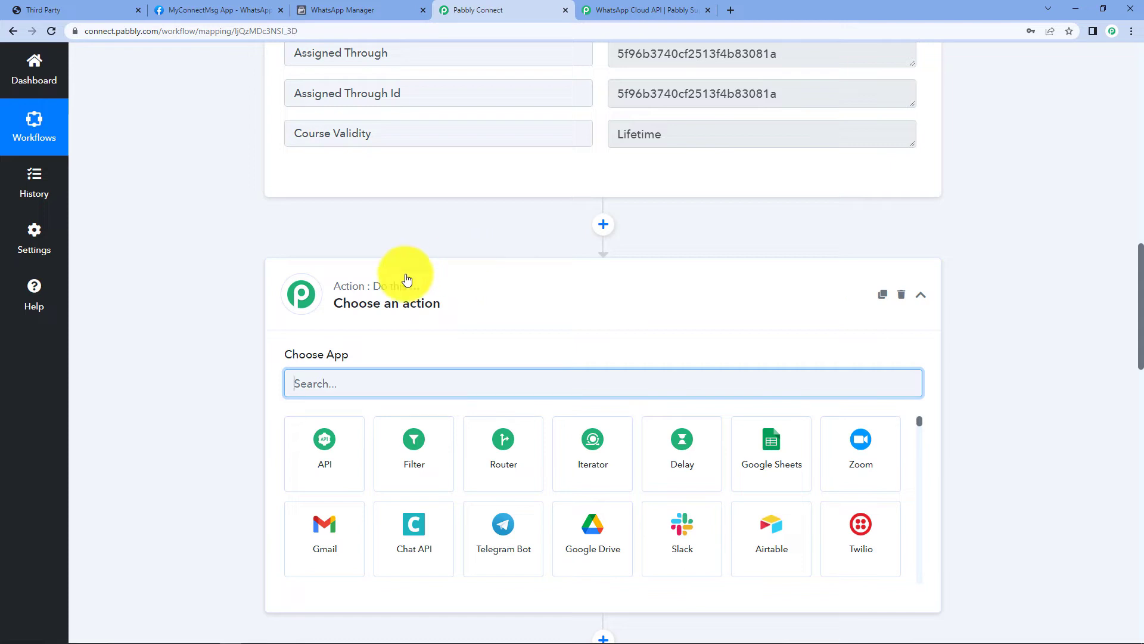
{"action": "type", "text": "Tex"}
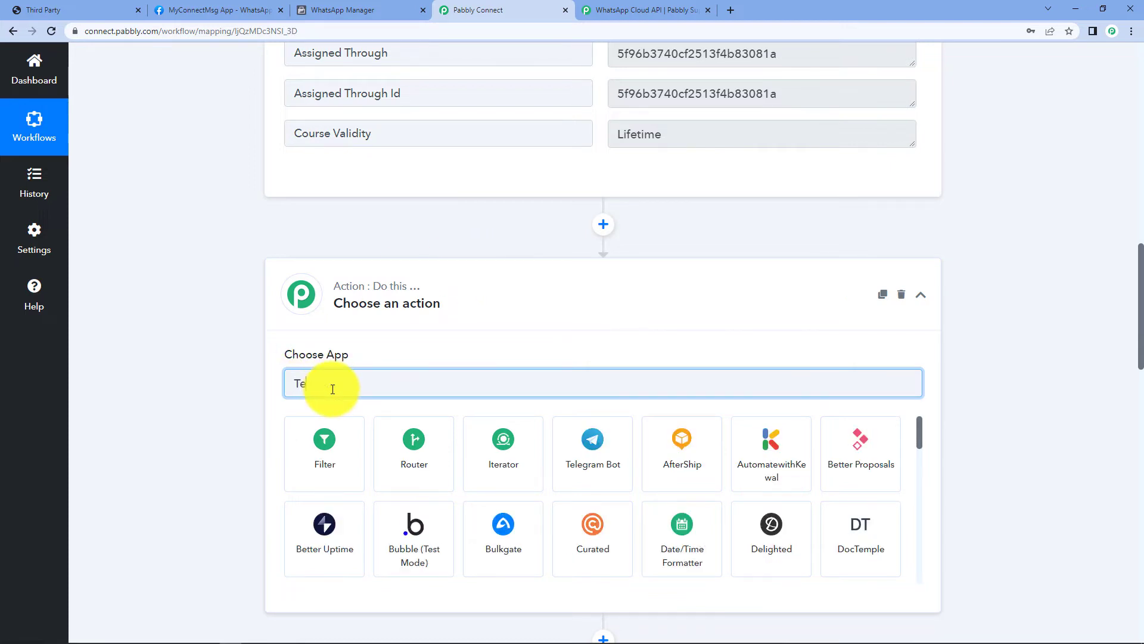
{"action": "left_click", "coordinate": [408, 439]}
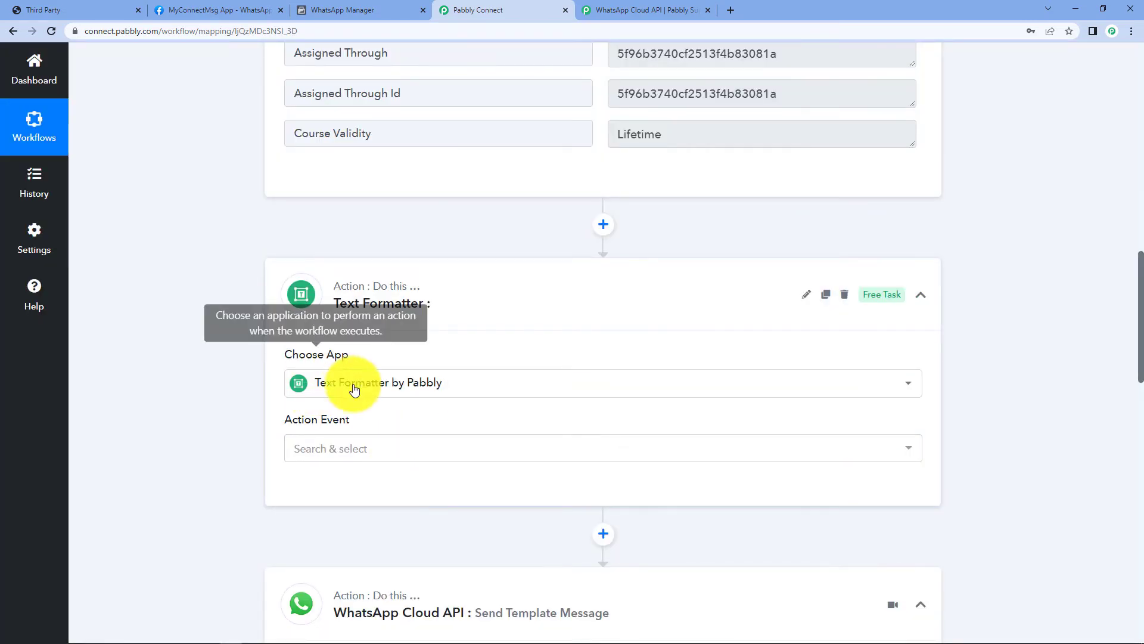
{"action": "left_click", "coordinate": [365, 450]}
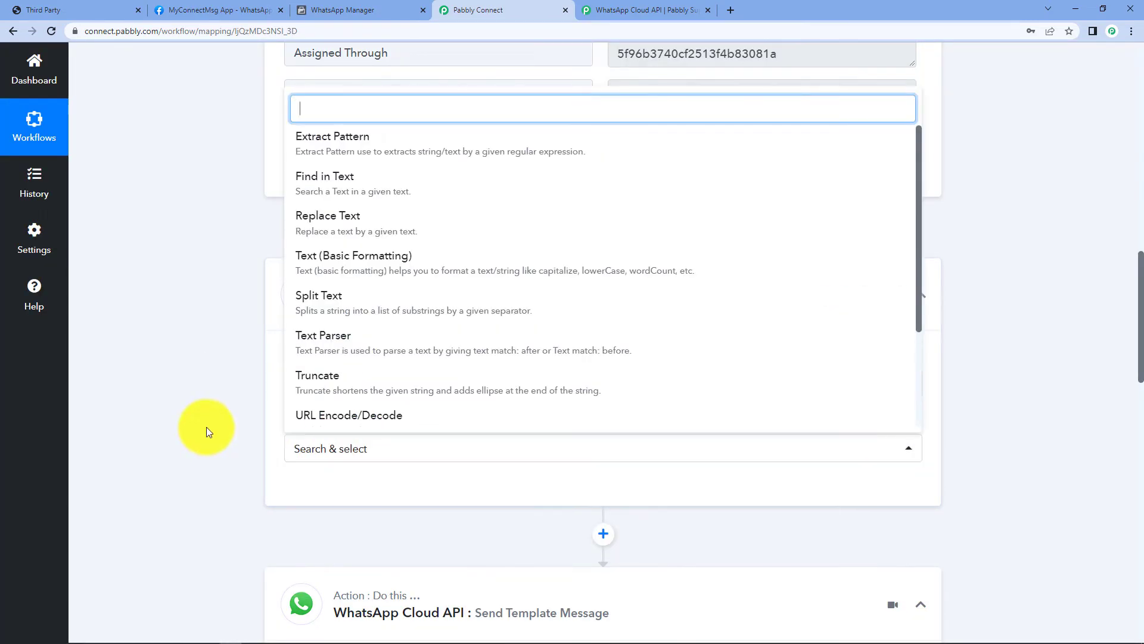
{"action": "left_click", "coordinate": [354, 307]}
{"action": "left_click", "coordinate": [320, 441]}
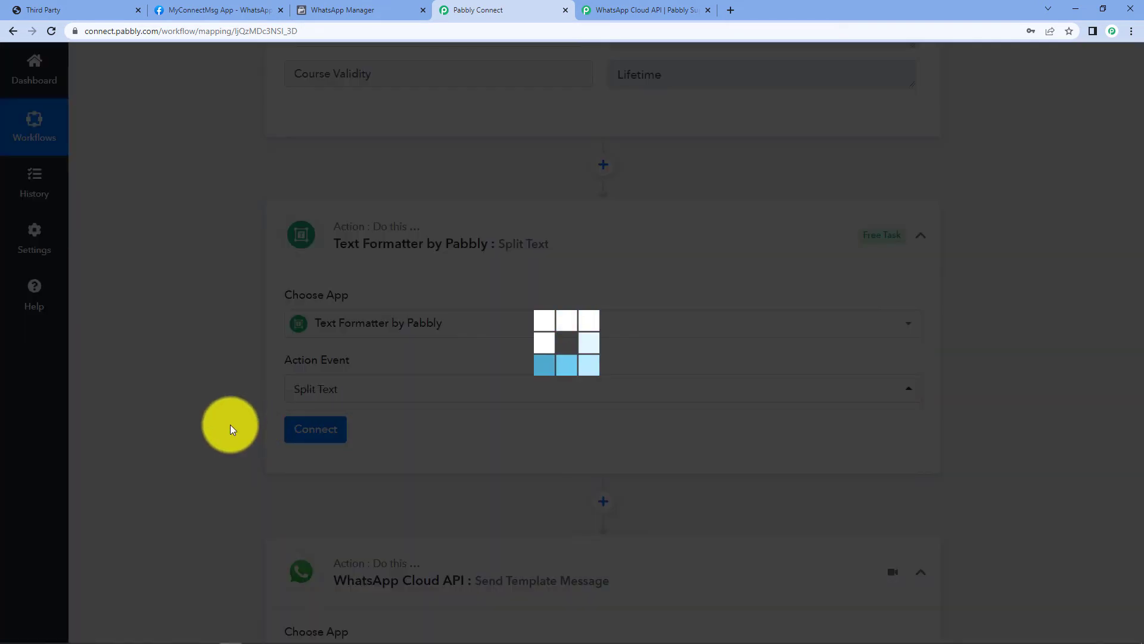
{"action": "scroll", "coordinate": [234, 434], "scroll_direction": "down", "scroll_amount": 3}
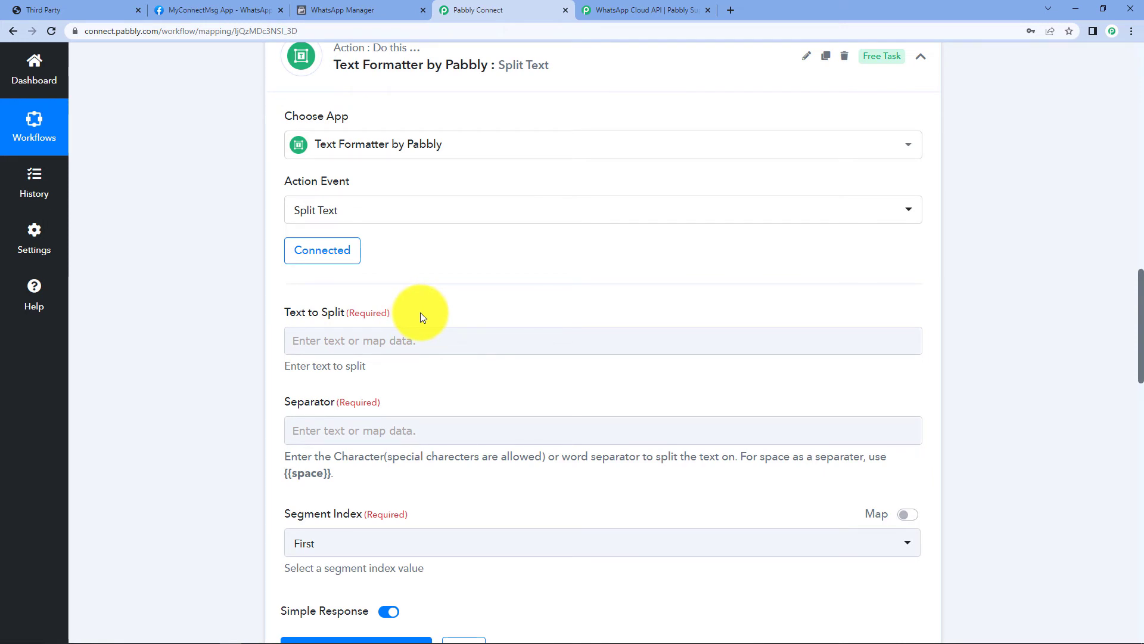
Point out the Learner Mobile label and its phone number value in the trigger data.
{"action": "scroll", "coordinate": [423, 315], "scroll_direction": "up", "scroll_amount": 8}
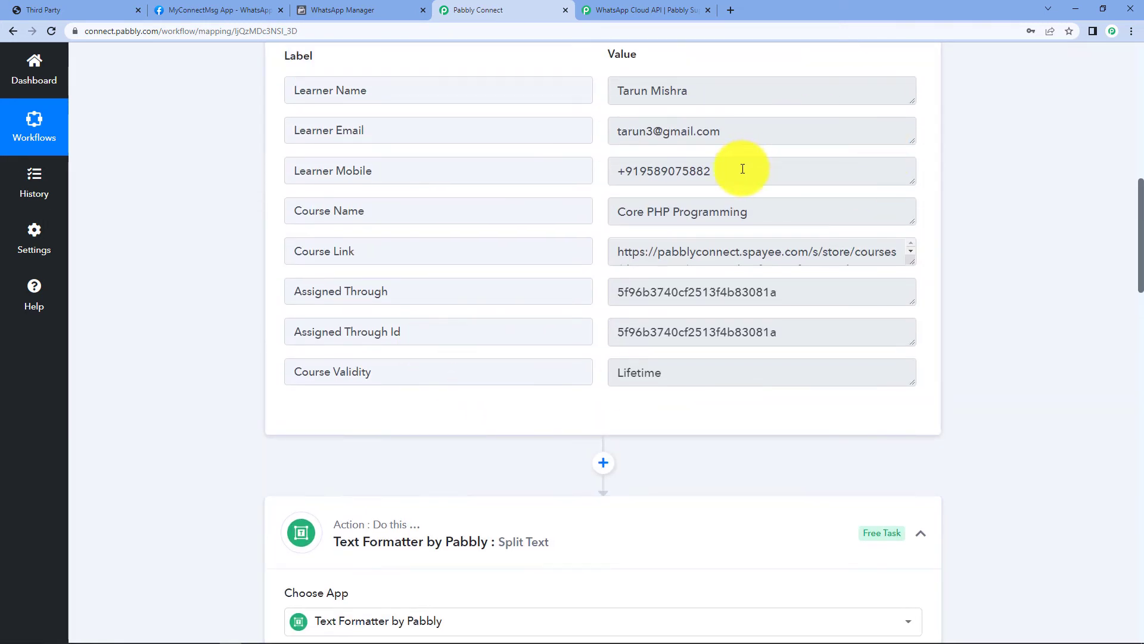
{"action": "left_click_drag", "start_coordinate": [737, 170], "coordinate": [614, 170]}
{"action": "left_click", "coordinate": [324, 171]}
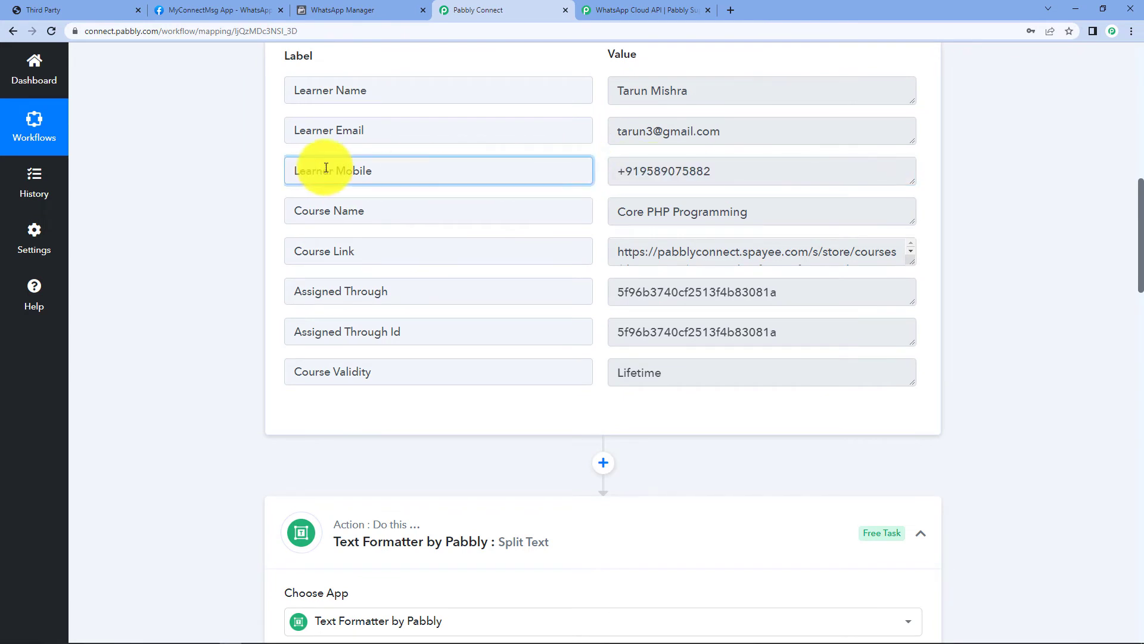
{"action": "left_click_drag", "start_coordinate": [279, 171], "coordinate": [394, 177]}
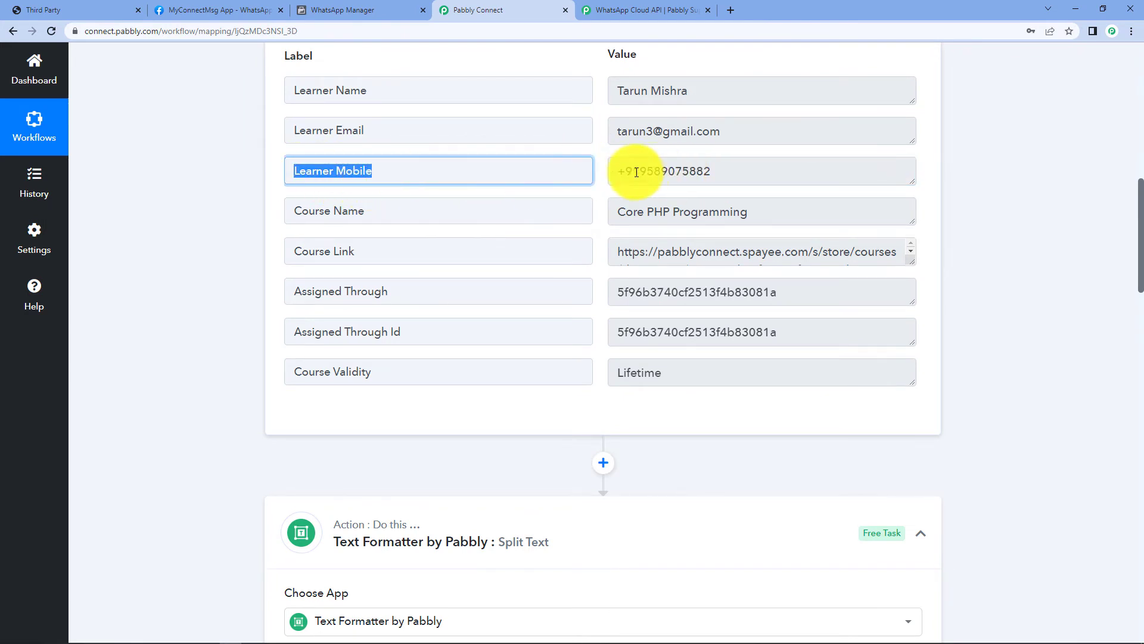
{"action": "left_click_drag", "start_coordinate": [614, 171], "coordinate": [736, 176]}
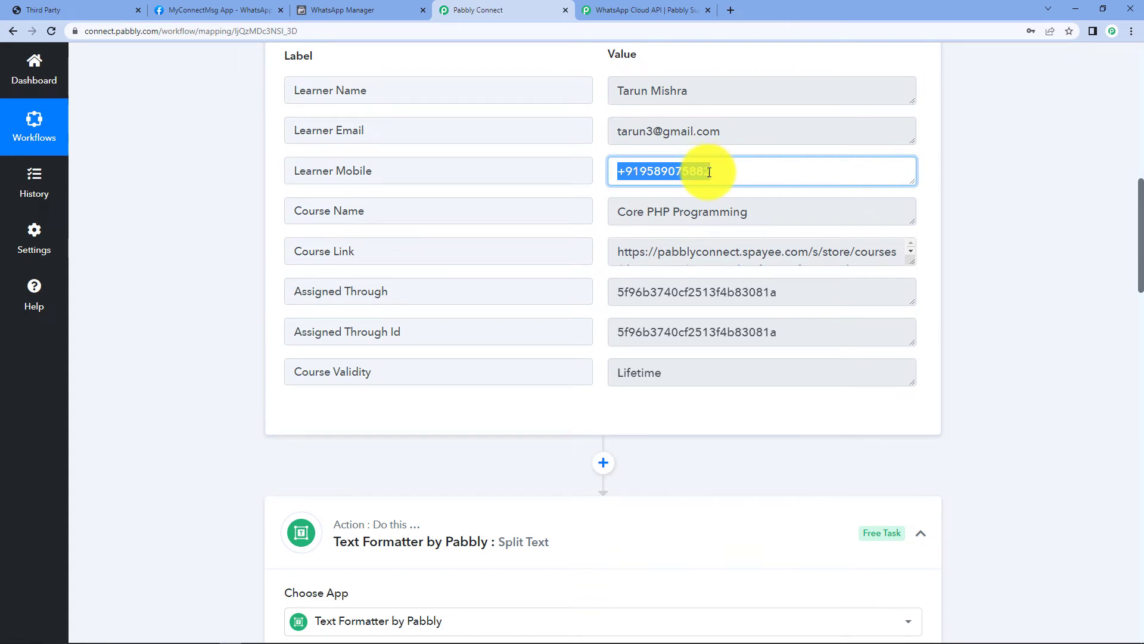
{"action": "scroll", "coordinate": [753, 179], "scroll_direction": "down", "scroll_amount": 8}
Map Graphy's Learner Mobile into the Text to Split field.
{"action": "left_click", "coordinate": [293, 281]}
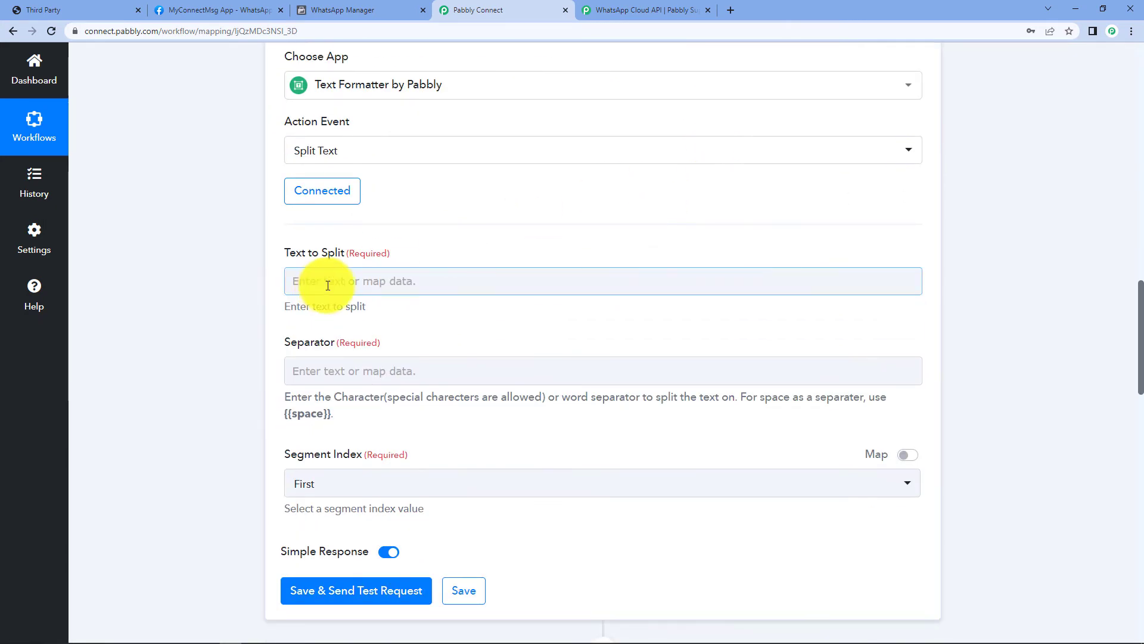
{"action": "left_click", "coordinate": [269, 280]}
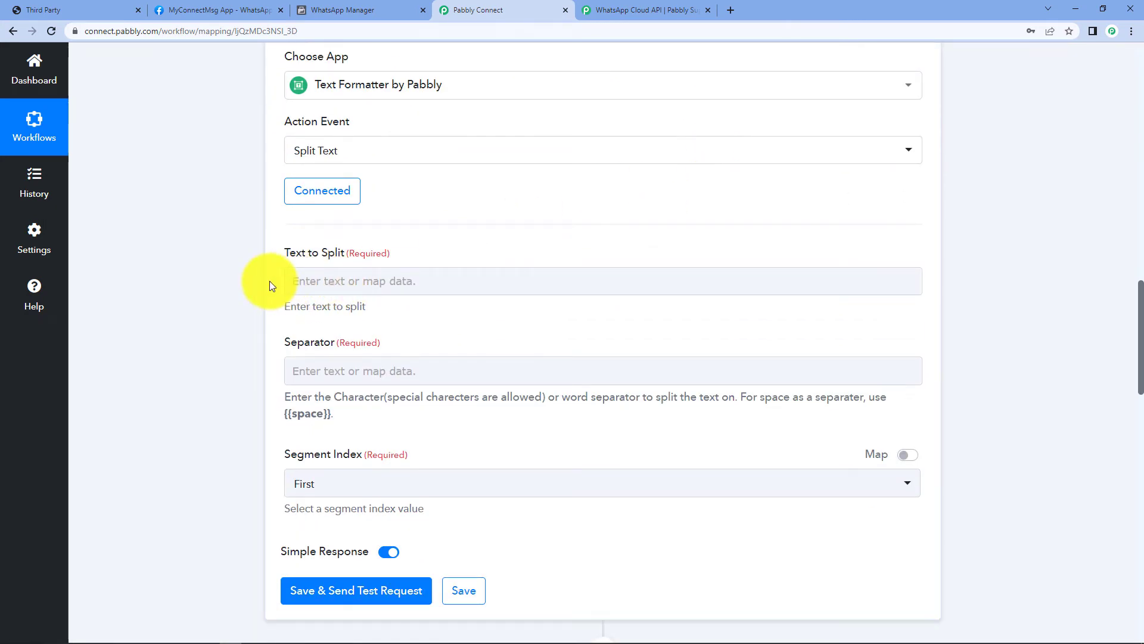
{"action": "left_click", "coordinate": [290, 281]}
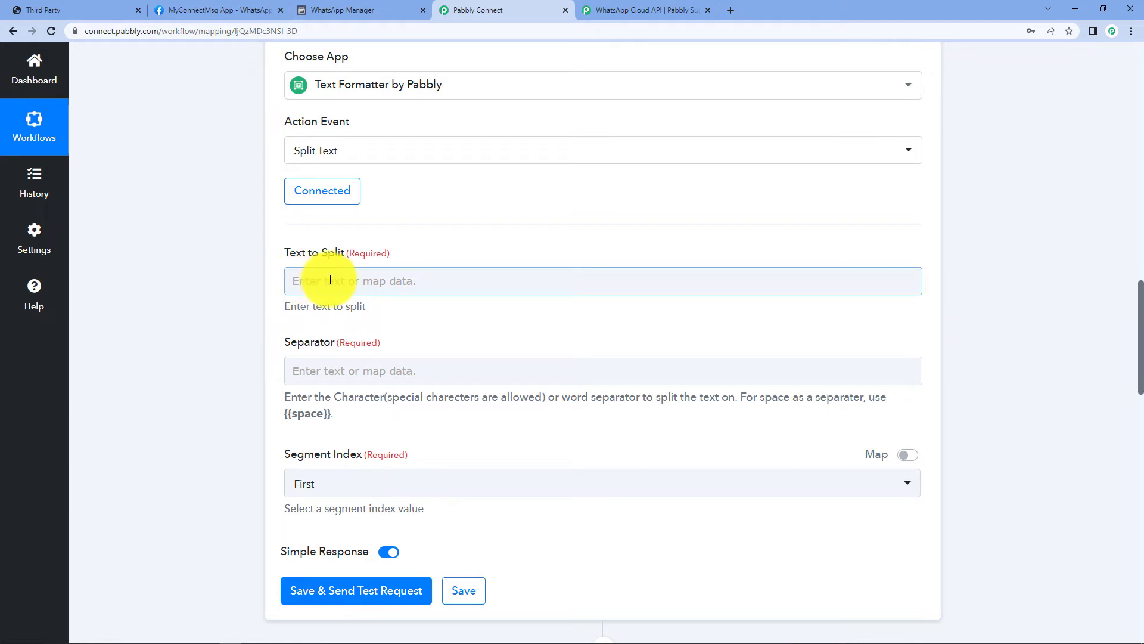
{"action": "left_click", "coordinate": [330, 280]}
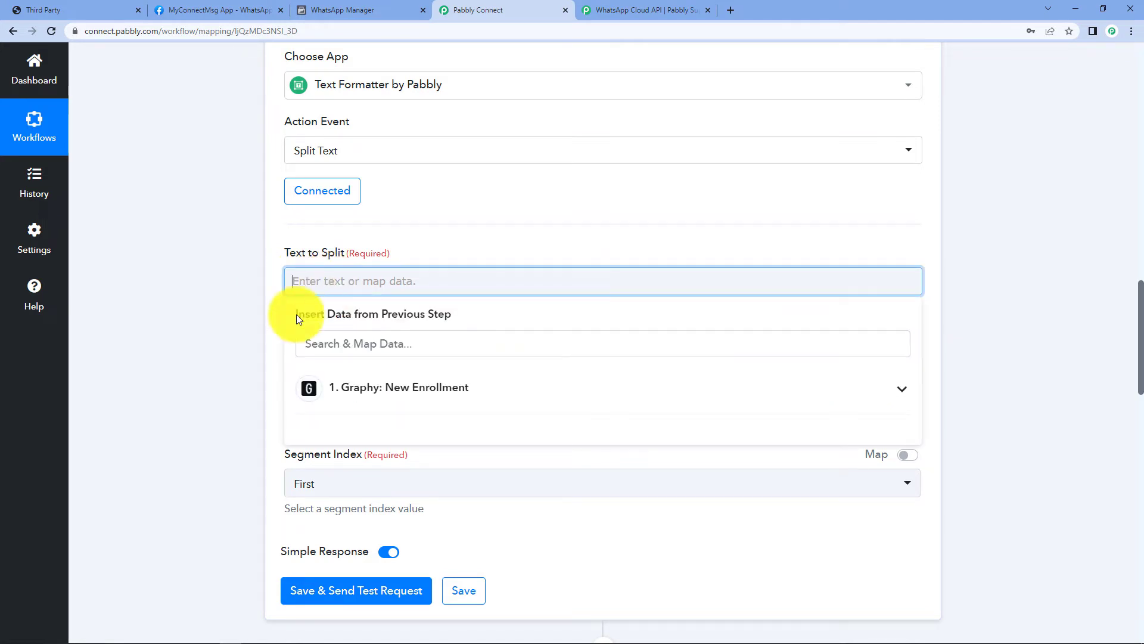
{"action": "left_click", "coordinate": [363, 388]}
{"action": "scroll", "coordinate": [234, 334], "scroll_direction": "down", "scroll_amount": 1}
{"action": "scroll", "coordinate": [234, 335], "scroll_direction": "down", "scroll_amount": 2}
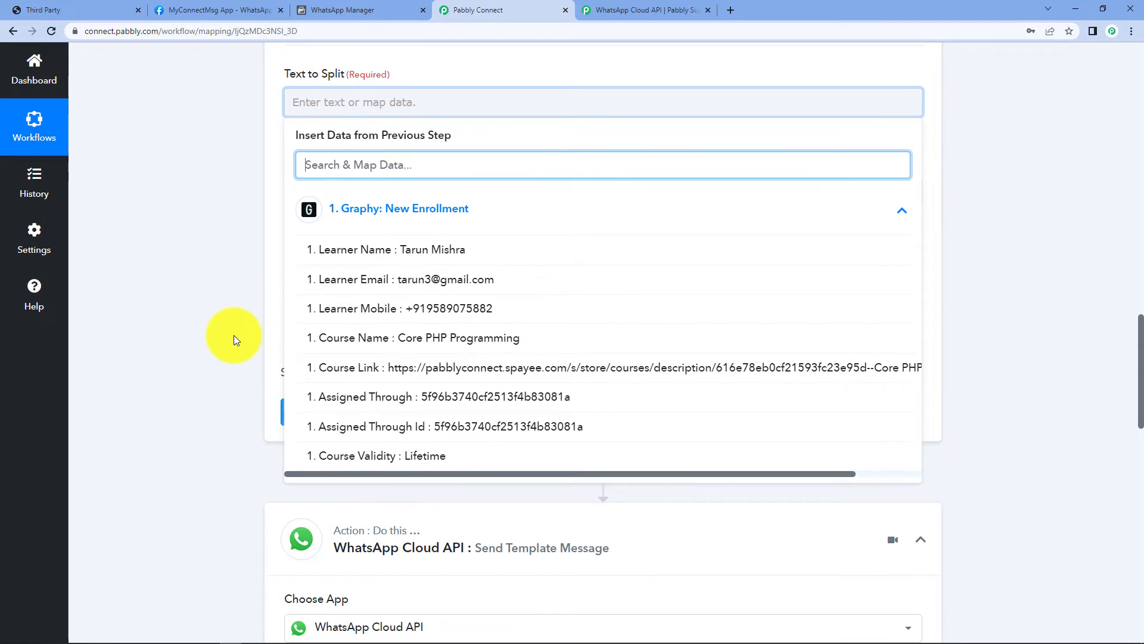
{"action": "left_click", "coordinate": [389, 311]}
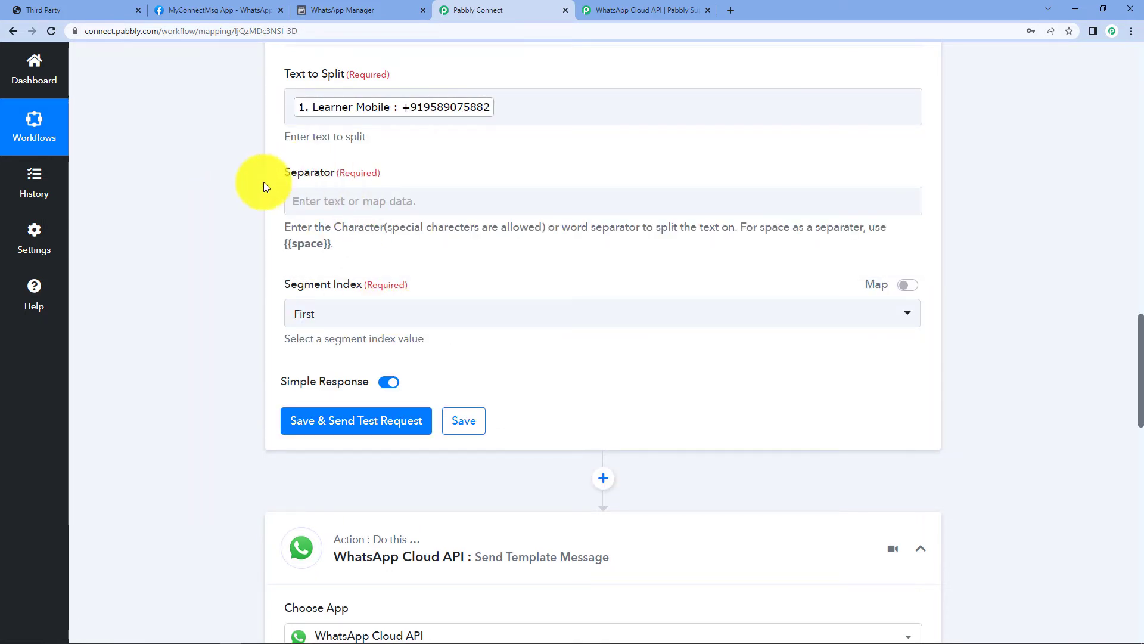
Set the separator to '+' and segment index to Last, then save and test.
{"action": "left_click", "coordinate": [320, 195]}
{"action": "type", "text": "+"}
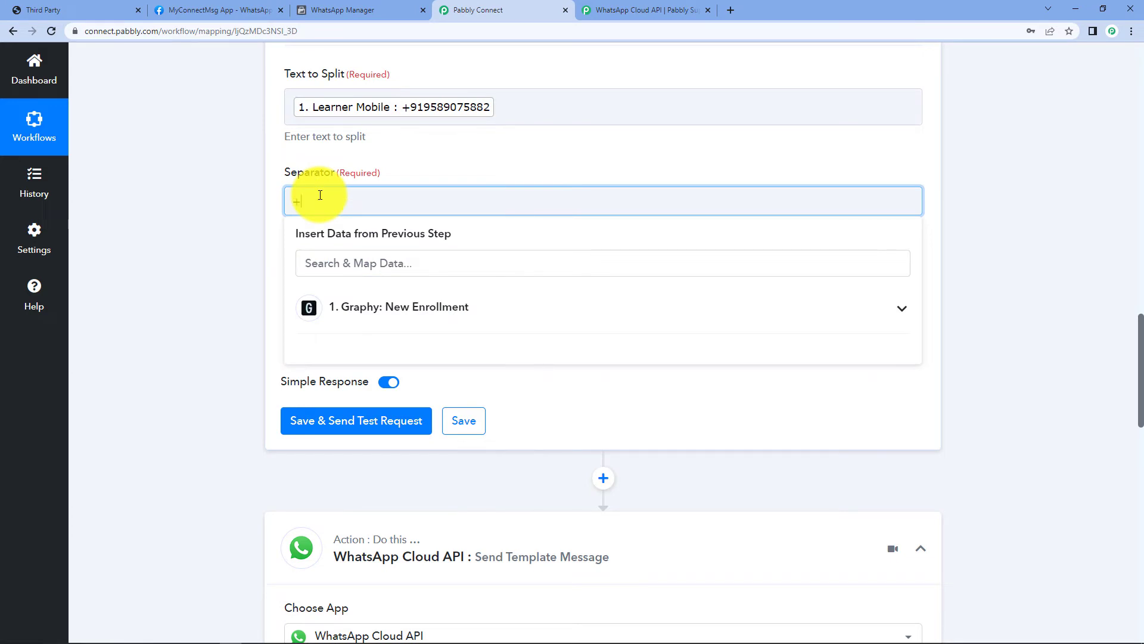
{"action": "left_click", "coordinate": [279, 188]}
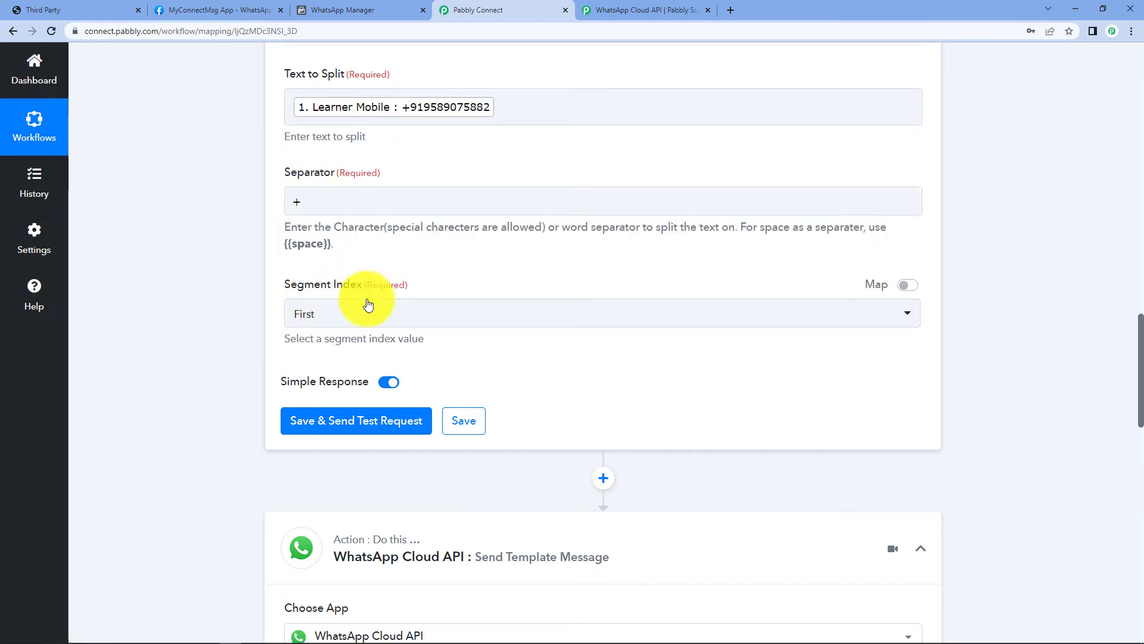
{"action": "left_click", "coordinate": [320, 317]}
{"action": "left_click", "coordinate": [309, 433]}
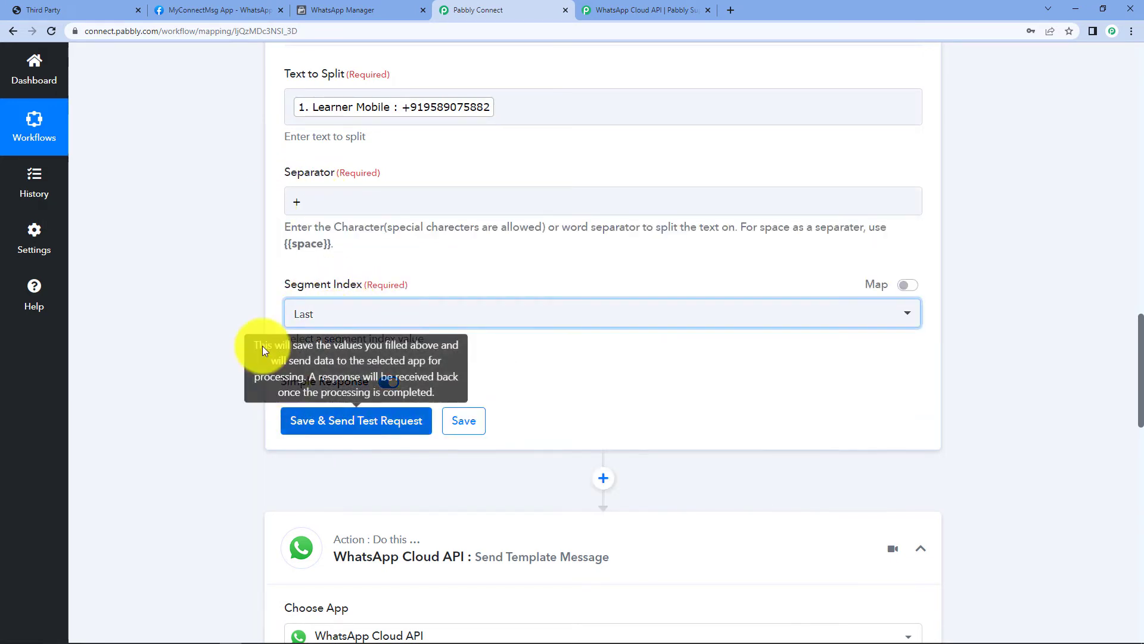
{"action": "left_click", "coordinate": [344, 424]}
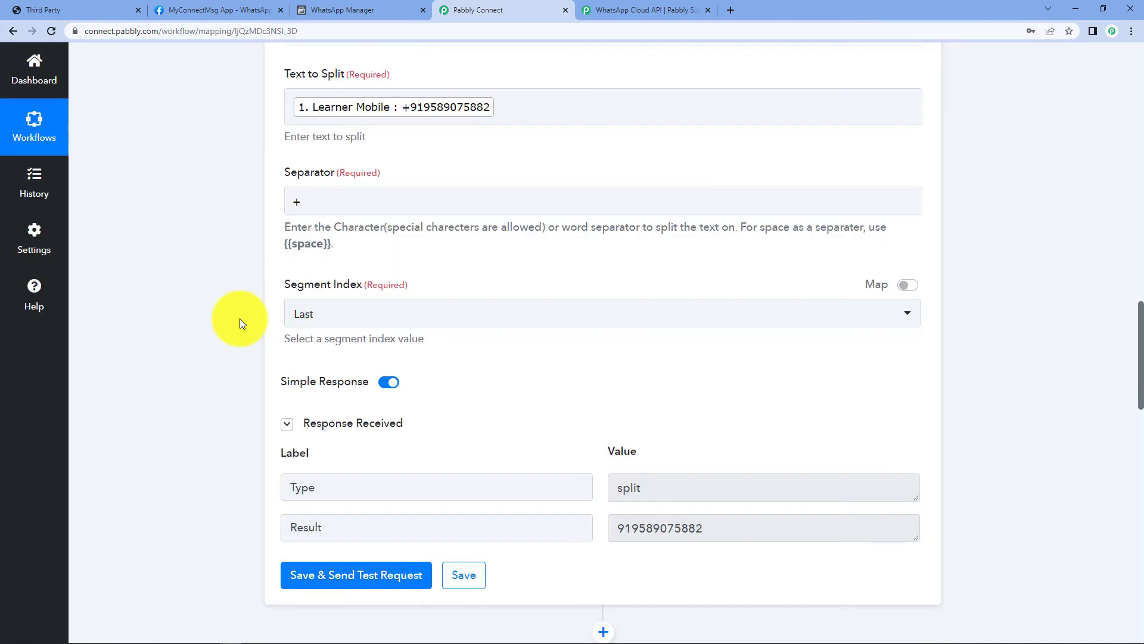
{"action": "scroll", "coordinate": [272, 332], "scroll_direction": "down", "scroll_amount": 1}
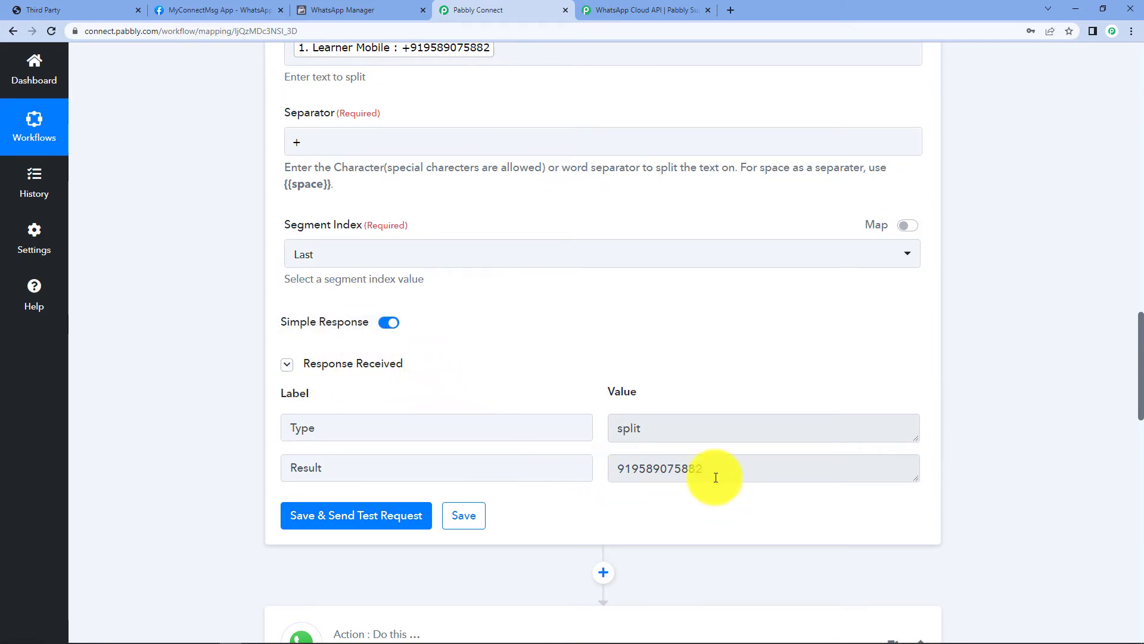
{"action": "left_click_drag", "start_coordinate": [706, 468], "coordinate": [605, 465]}
{"action": "left_click", "coordinate": [597, 445]}
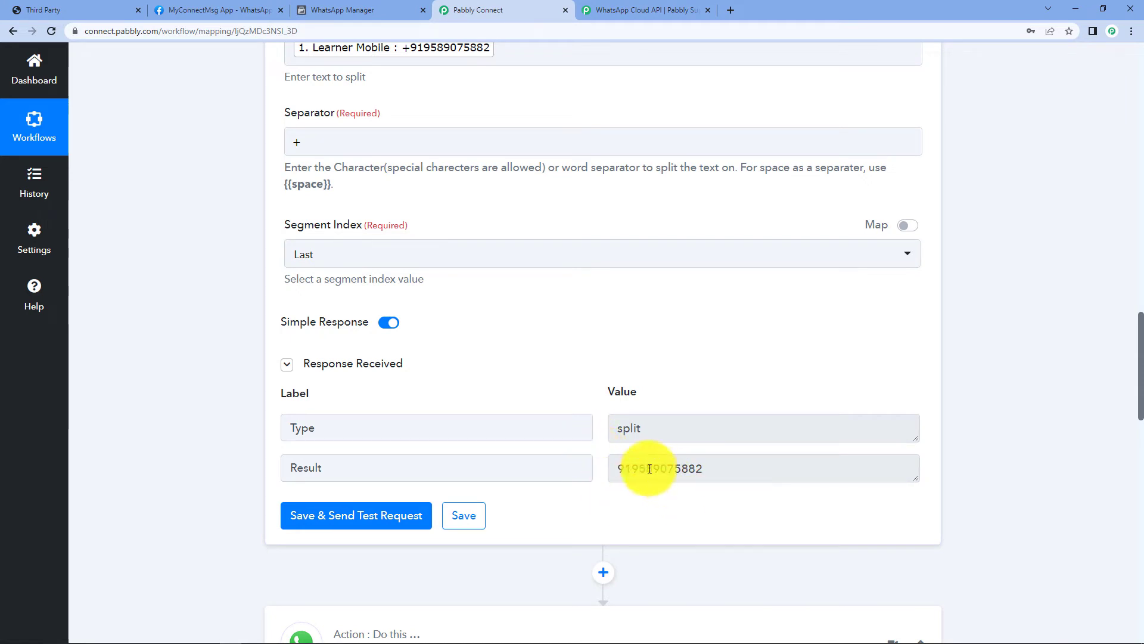
{"action": "left_click", "coordinate": [616, 466]}
{"action": "left_click", "coordinate": [599, 449]}
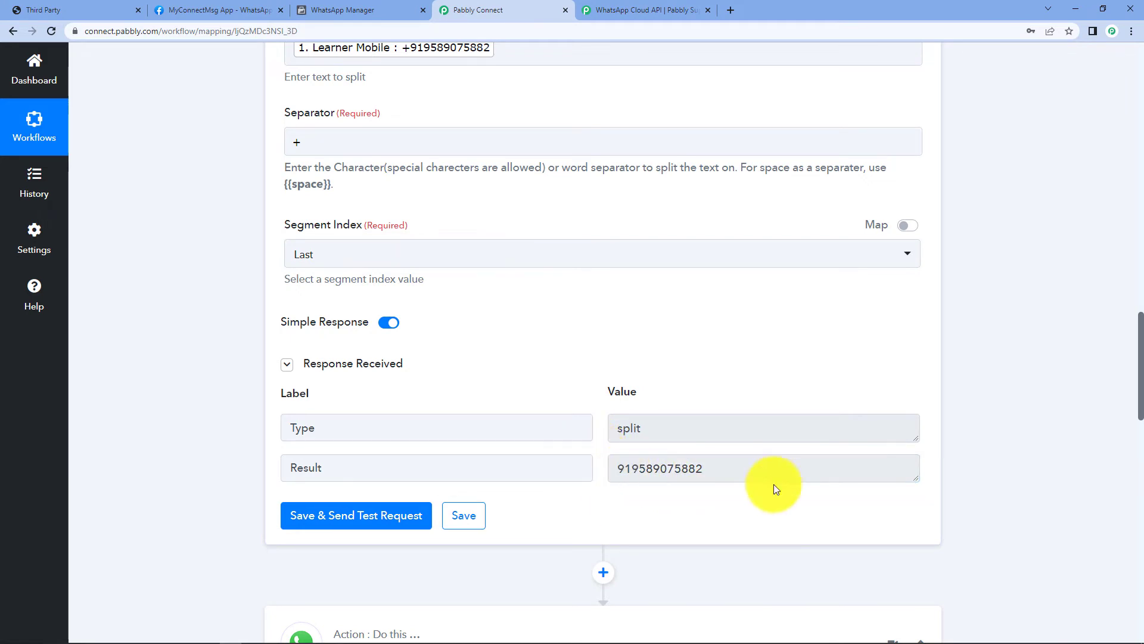
{"action": "left_click_drag", "start_coordinate": [723, 471], "coordinate": [603, 475]}
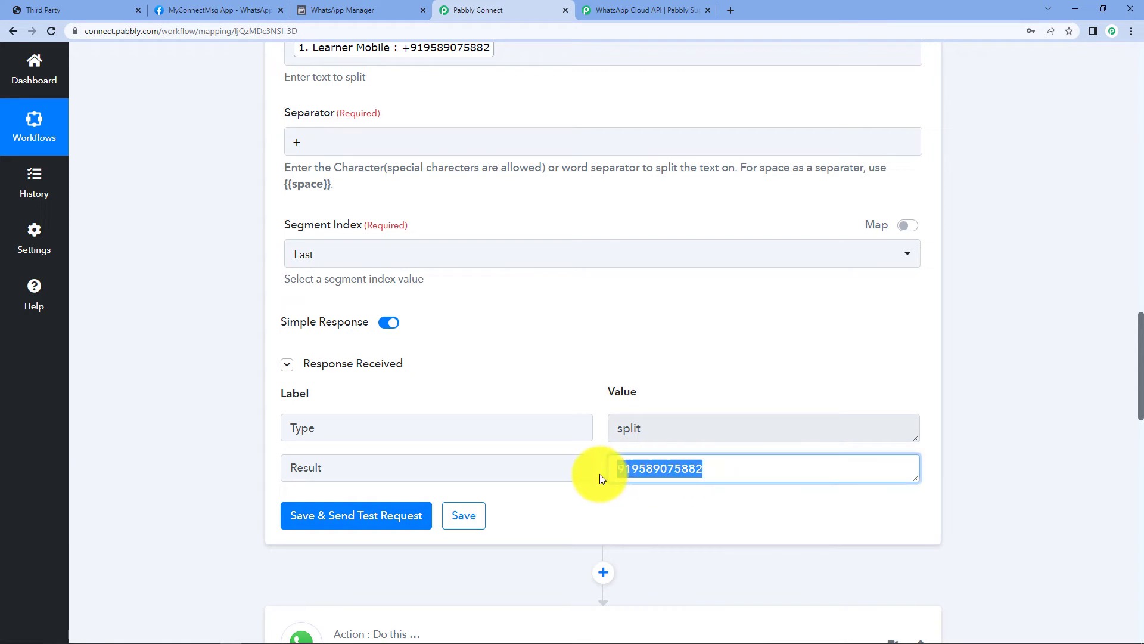
{"action": "left_click", "coordinate": [597, 451]}
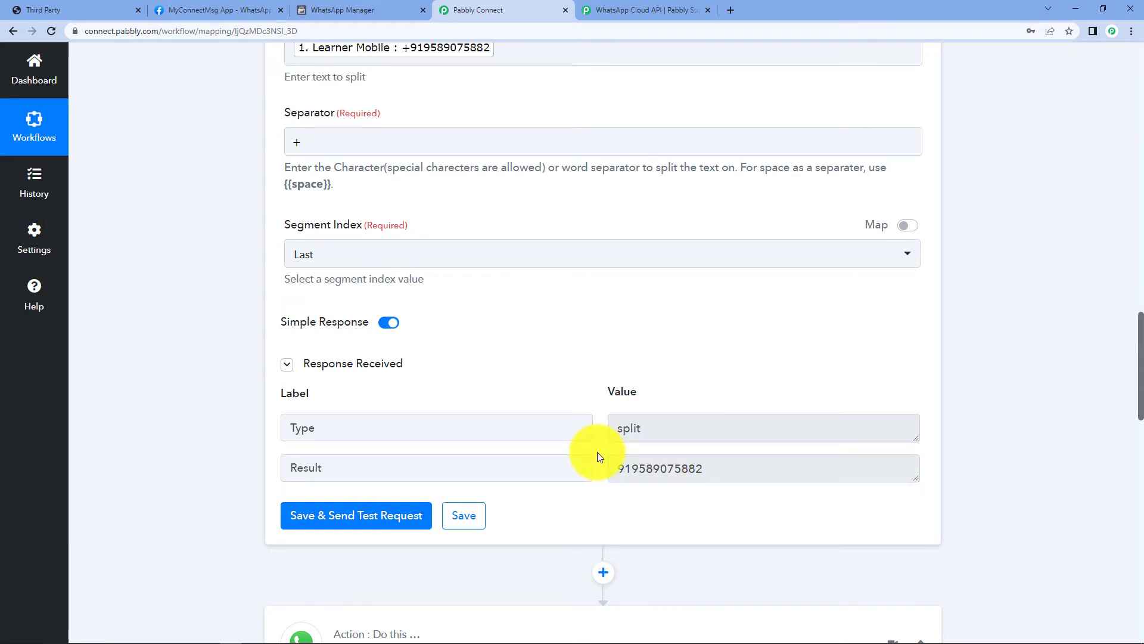
{"action": "scroll", "coordinate": [954, 317], "scroll_direction": "down", "scroll_amount": 9}
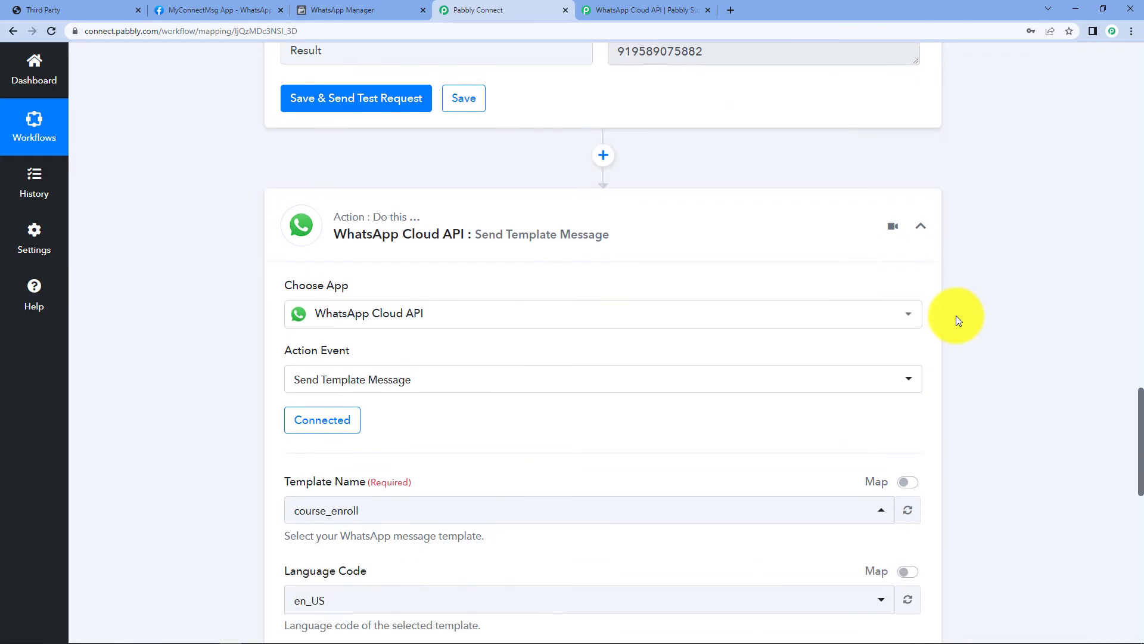
Map the Split Text result into the Recipient Mobile Number field.
{"action": "scroll", "coordinate": [837, 250], "scroll_direction": "down", "scroll_amount": 6}
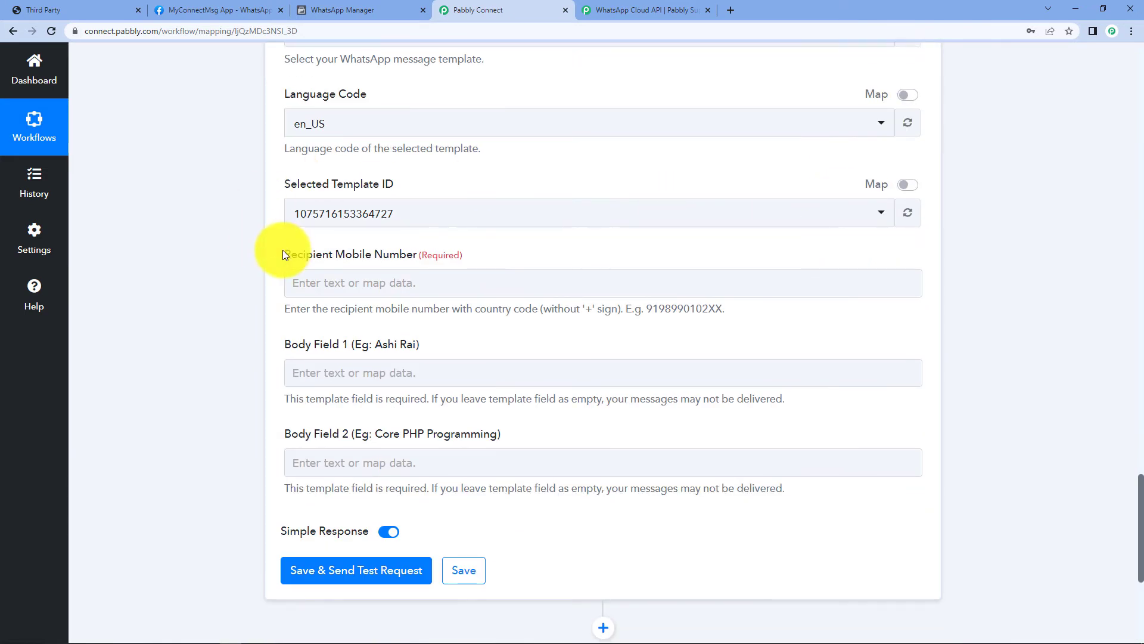
{"action": "left_click", "coordinate": [332, 272]}
{"action": "left_click", "coordinate": [313, 282]}
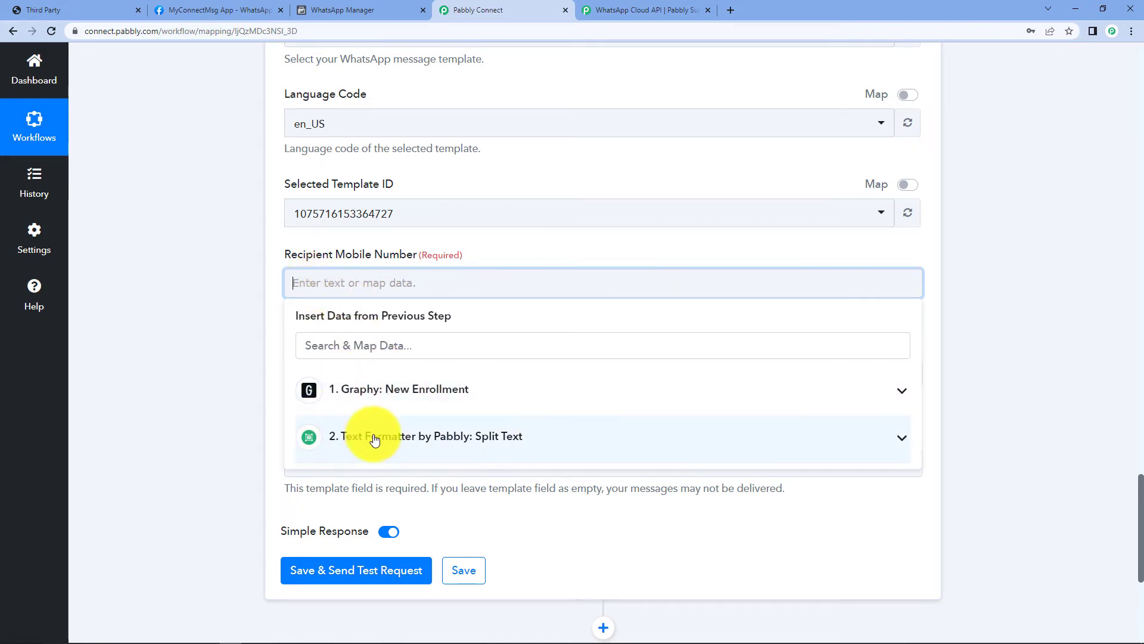
{"action": "left_click", "coordinate": [531, 440]}
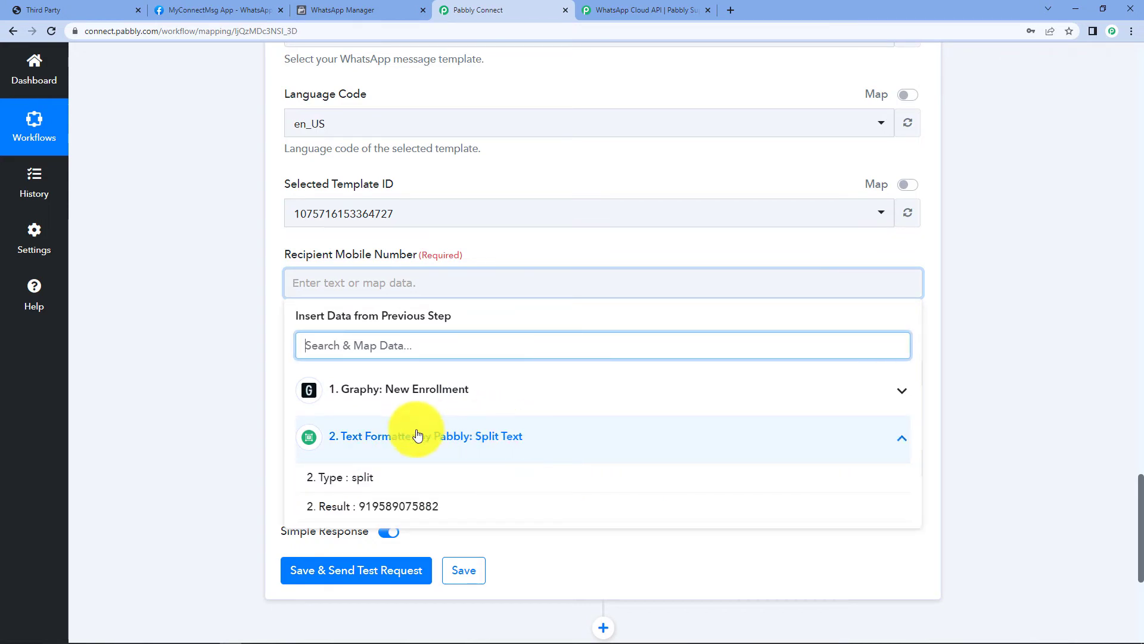
{"action": "left_click", "coordinate": [346, 507]}
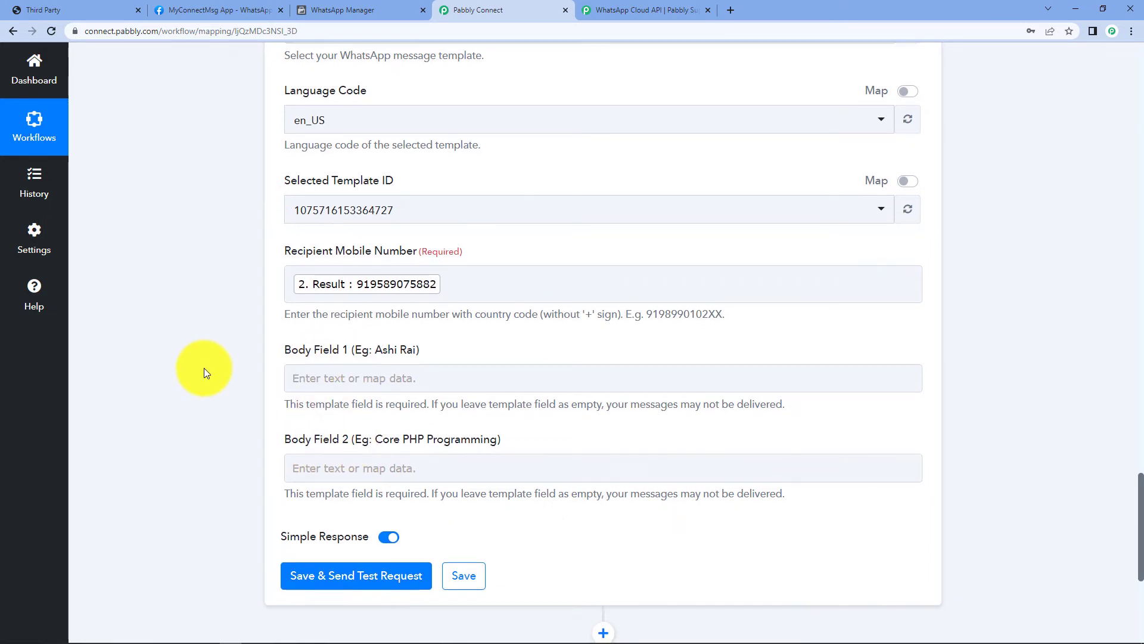
{"action": "scroll", "coordinate": [204, 367], "scroll_direction": "down", "scroll_amount": 2}
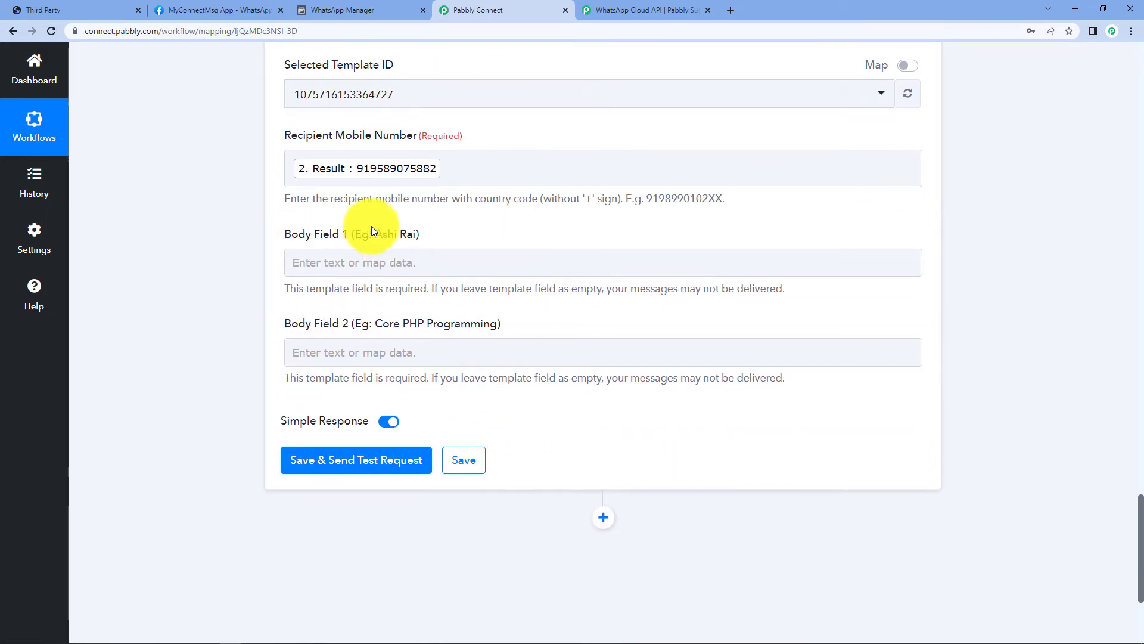
Check the template's placeholders, then map Learner Name into Body Field 1.
{"action": "left_click", "coordinate": [369, 10]}
{"action": "scroll", "coordinate": [410, 425], "scroll_direction": "up", "scroll_amount": 1}
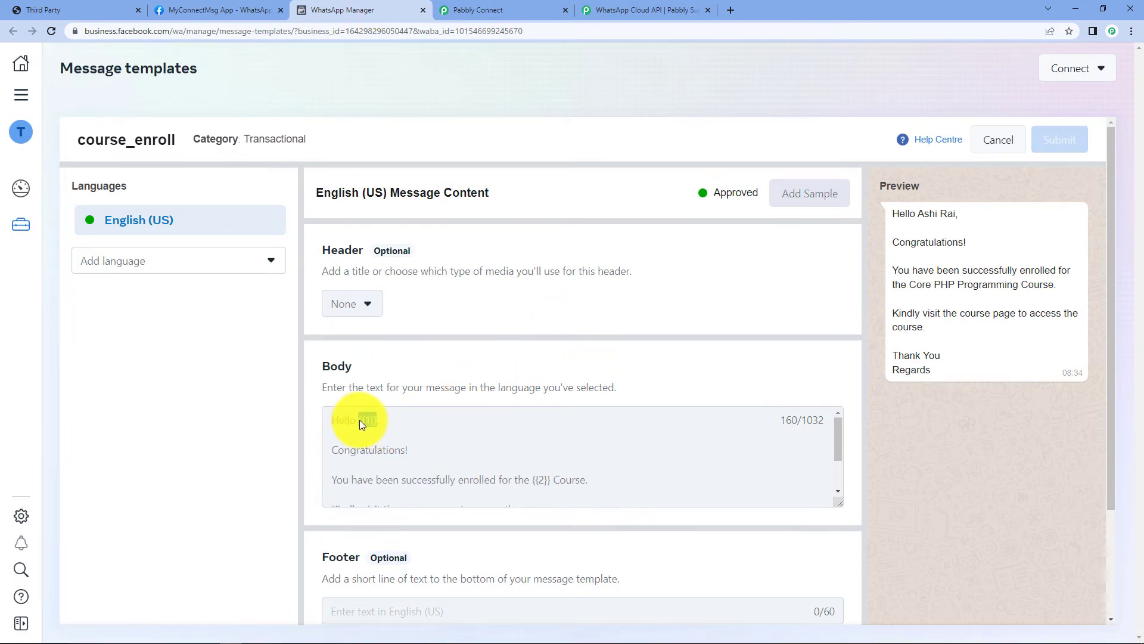
{"action": "left_click", "coordinate": [524, 10]}
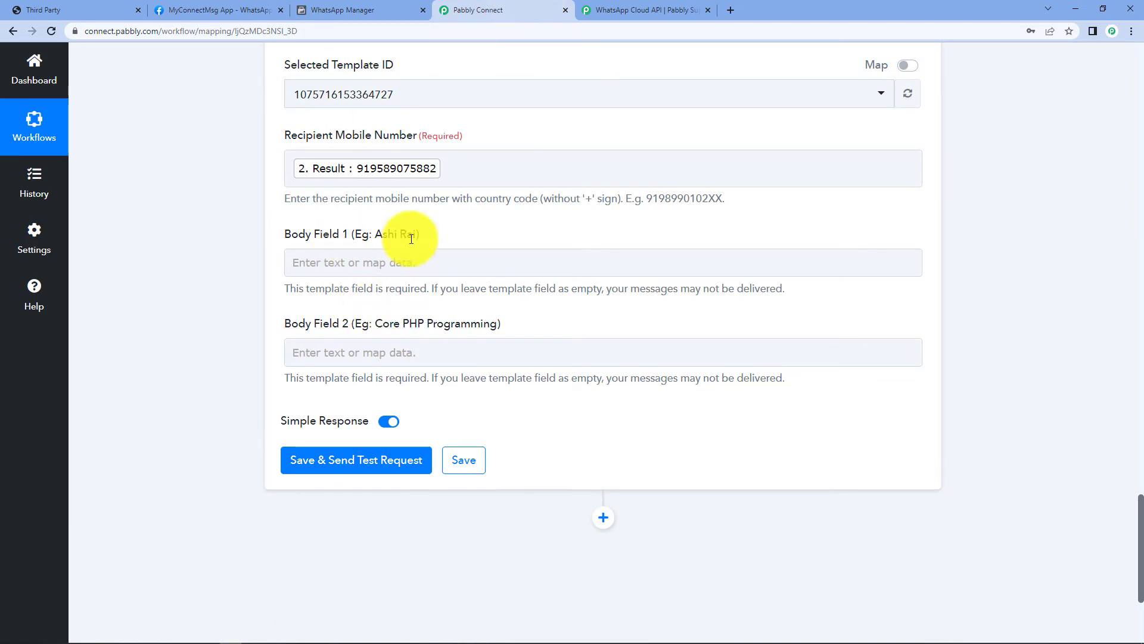
{"action": "left_click", "coordinate": [319, 260]}
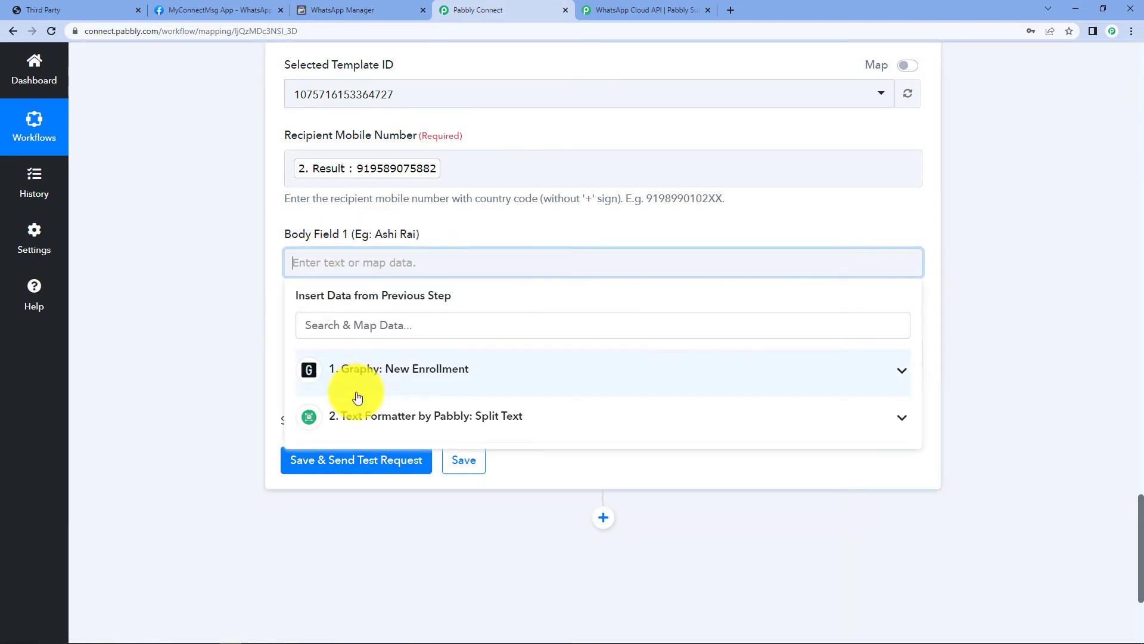
{"action": "left_click", "coordinate": [489, 370]}
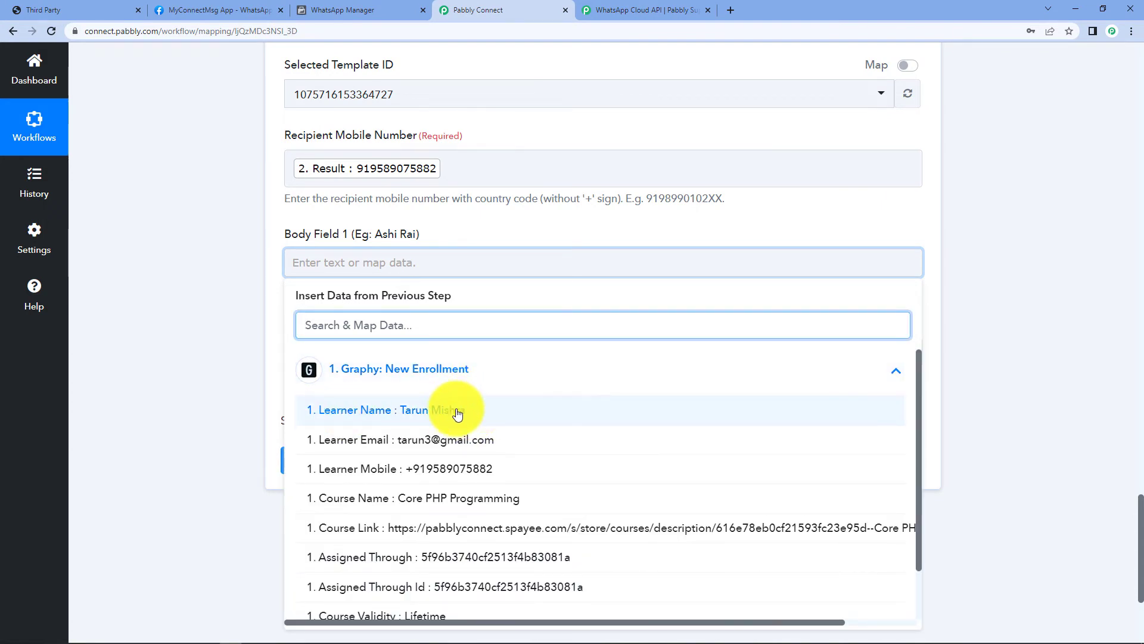
{"action": "left_click", "coordinate": [457, 411]}
{"action": "left_click", "coordinate": [254, 316]}
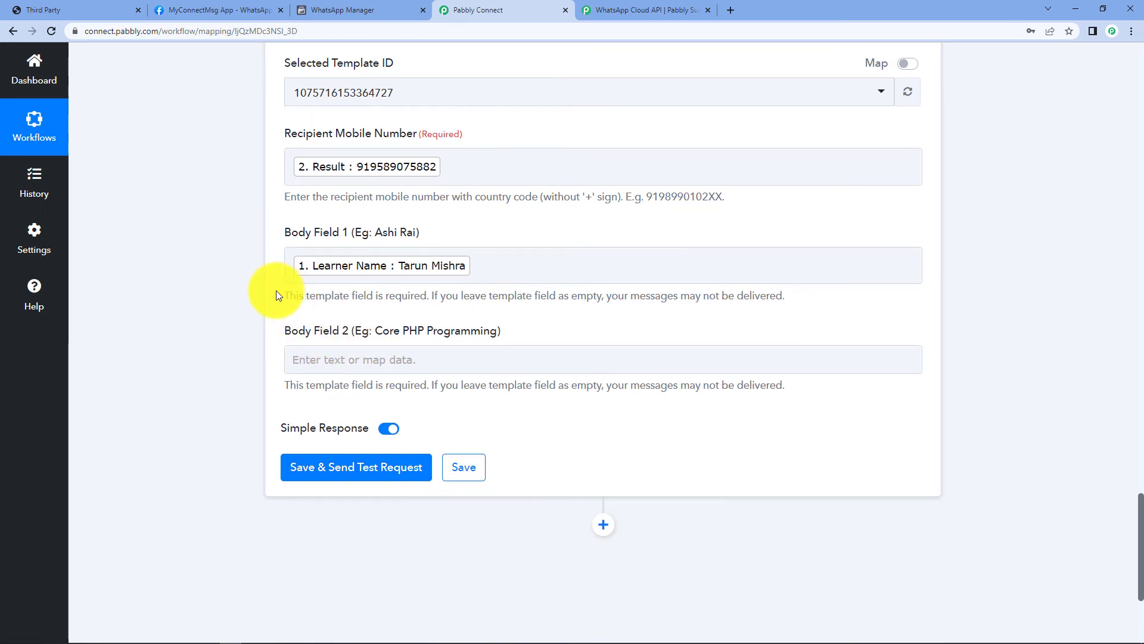
Map Graphy's Course Name into Body Field 2.
{"action": "scroll", "coordinate": [279, 283], "scroll_direction": "down", "scroll_amount": 2}
{"action": "scroll", "coordinate": [284, 281], "scroll_direction": "down", "scroll_amount": 1}
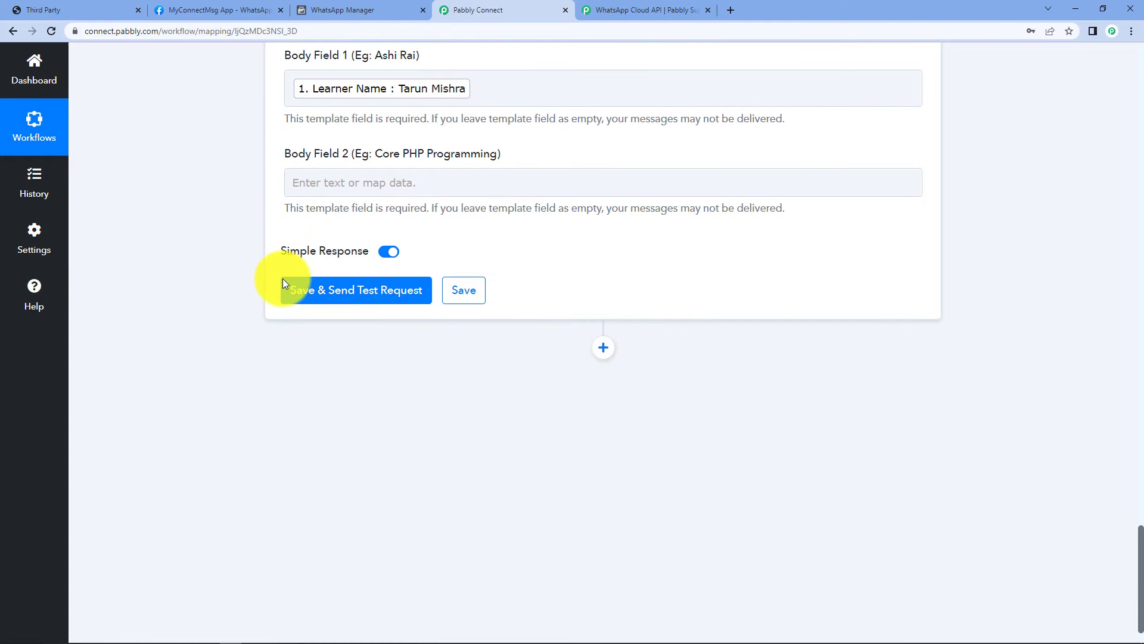
{"action": "left_click", "coordinate": [332, 180]}
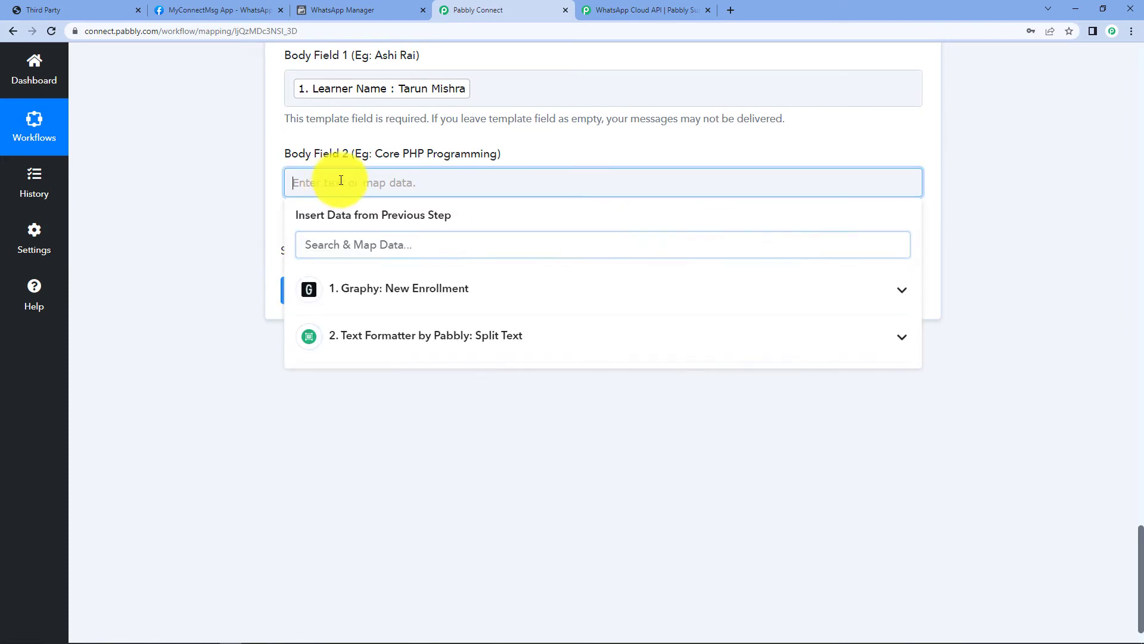
{"action": "left_click", "coordinate": [405, 292]}
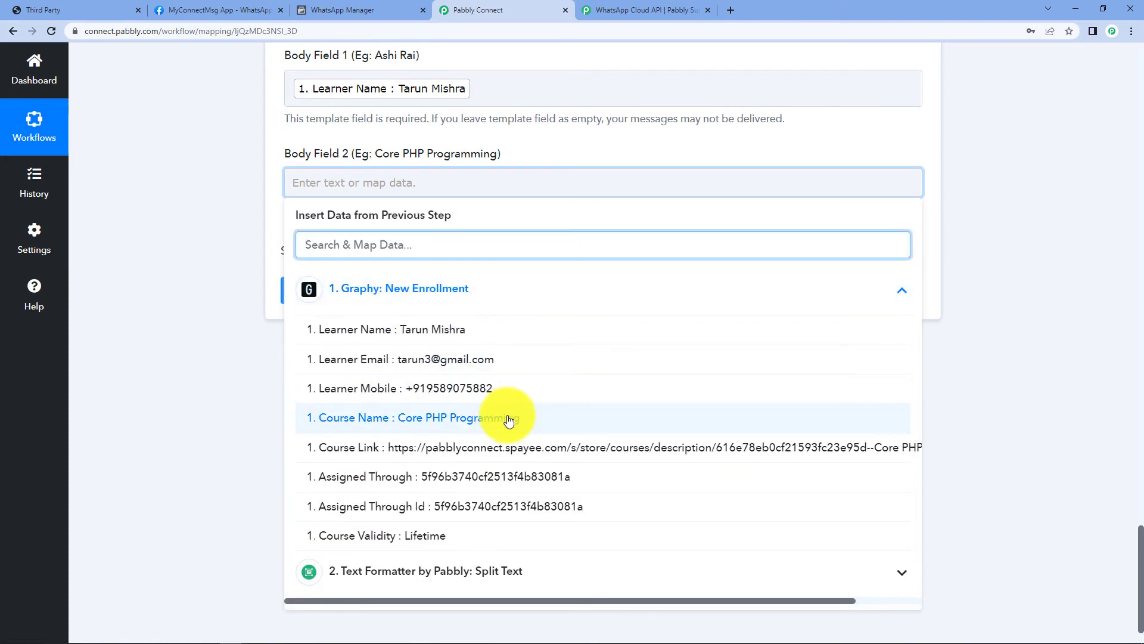
{"action": "left_click", "coordinate": [547, 420]}
{"action": "left_click", "coordinate": [256, 232]}
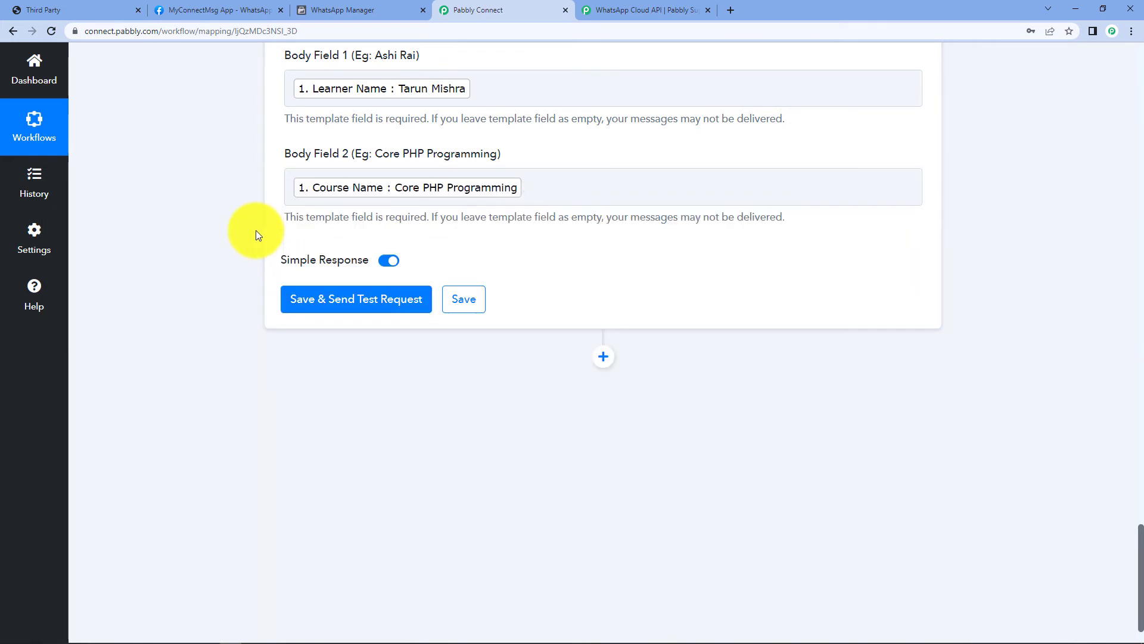
Send the WhatsApp test request and review the response's contact and message ID.
{"action": "left_click", "coordinate": [370, 301]}
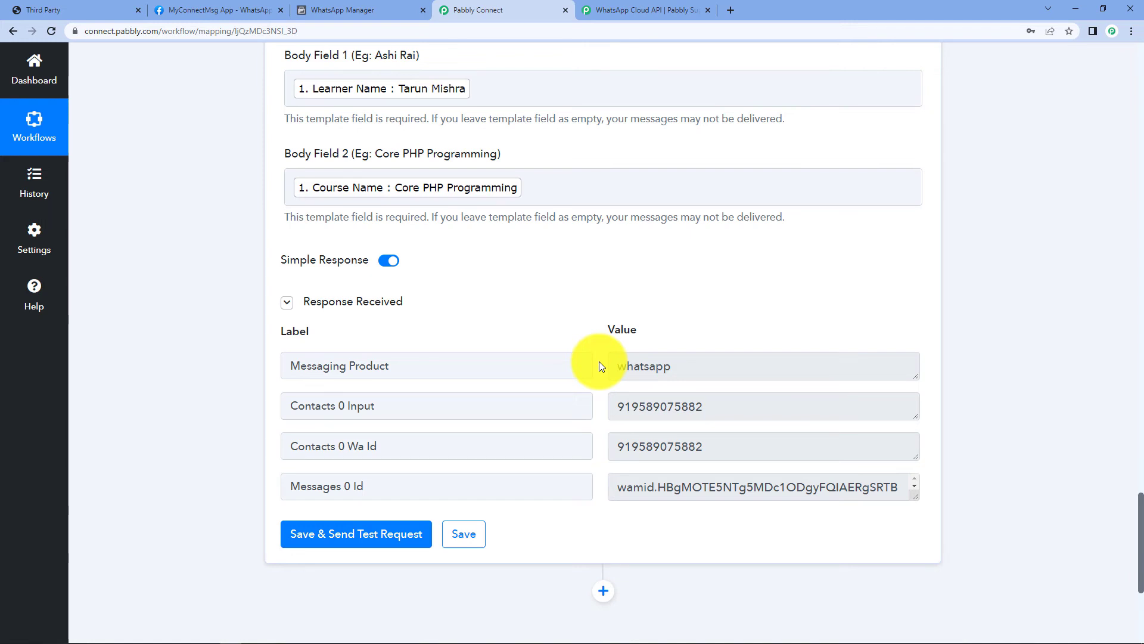
{"action": "scroll", "coordinate": [602, 358], "scroll_direction": "up", "scroll_amount": 7}
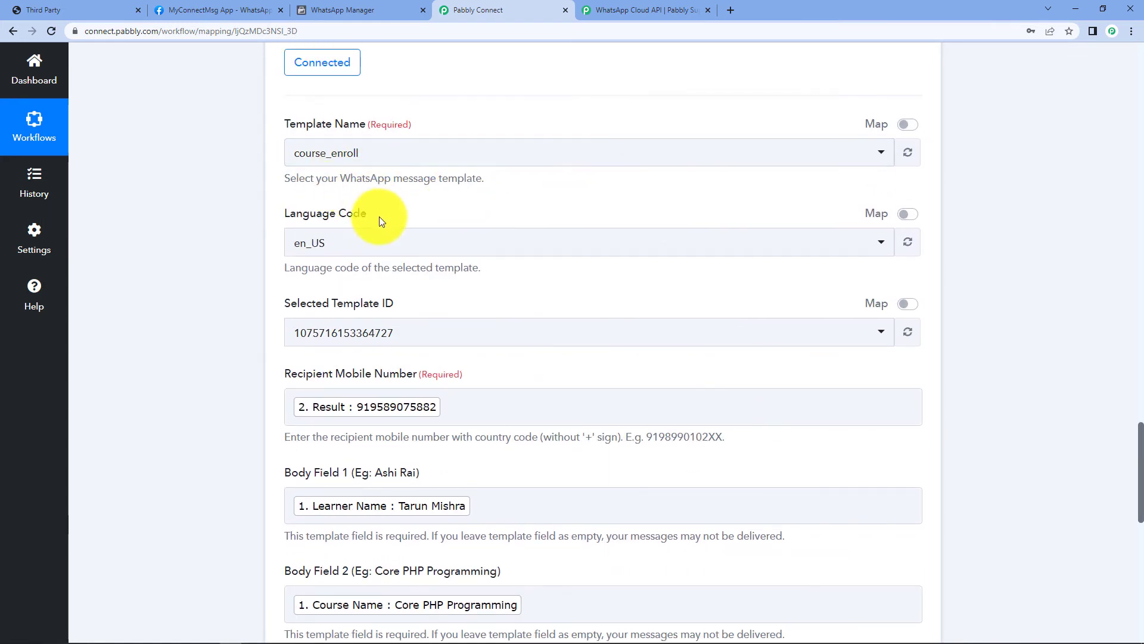
{"action": "scroll", "coordinate": [382, 221], "scroll_direction": "down", "scroll_amount": 2}
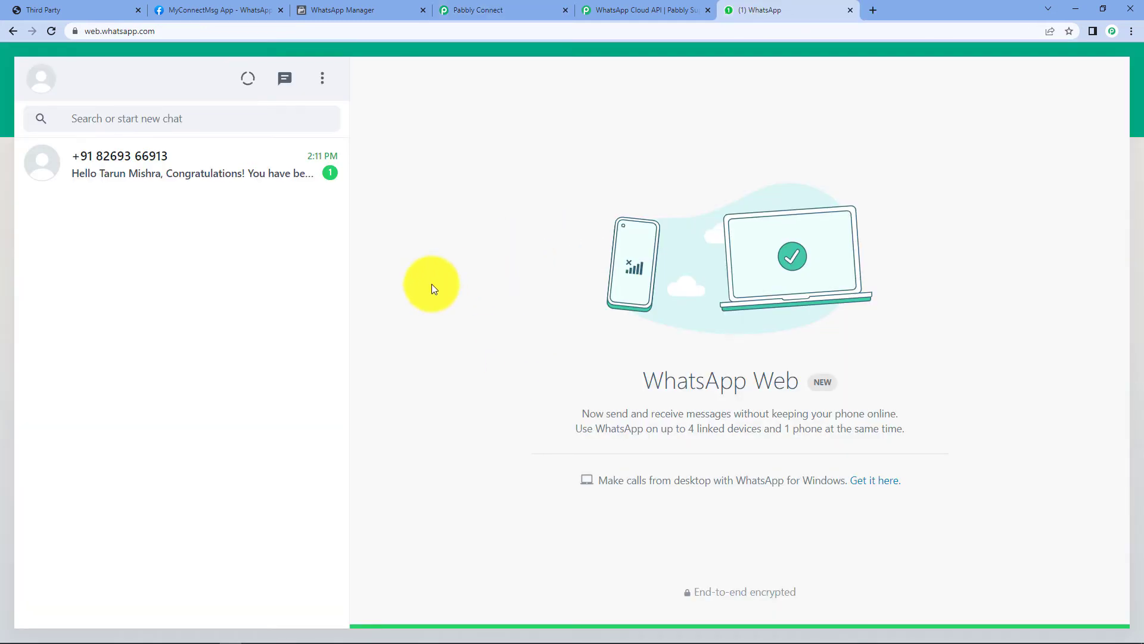
Open the new WhatsApp chat and check it shows the learner's name and 'Core PHP Programming'.
{"action": "left_click", "coordinate": [174, 173]}
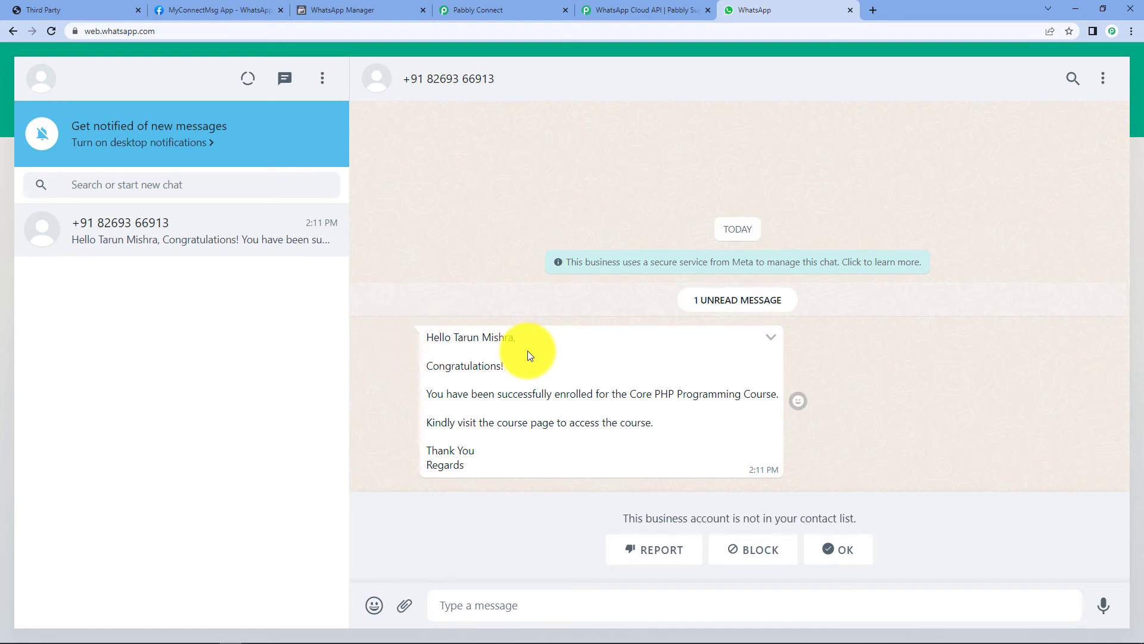
{"action": "left_click_drag", "start_coordinate": [458, 336], "coordinate": [482, 356]}
{"action": "left_click", "coordinate": [383, 377]}
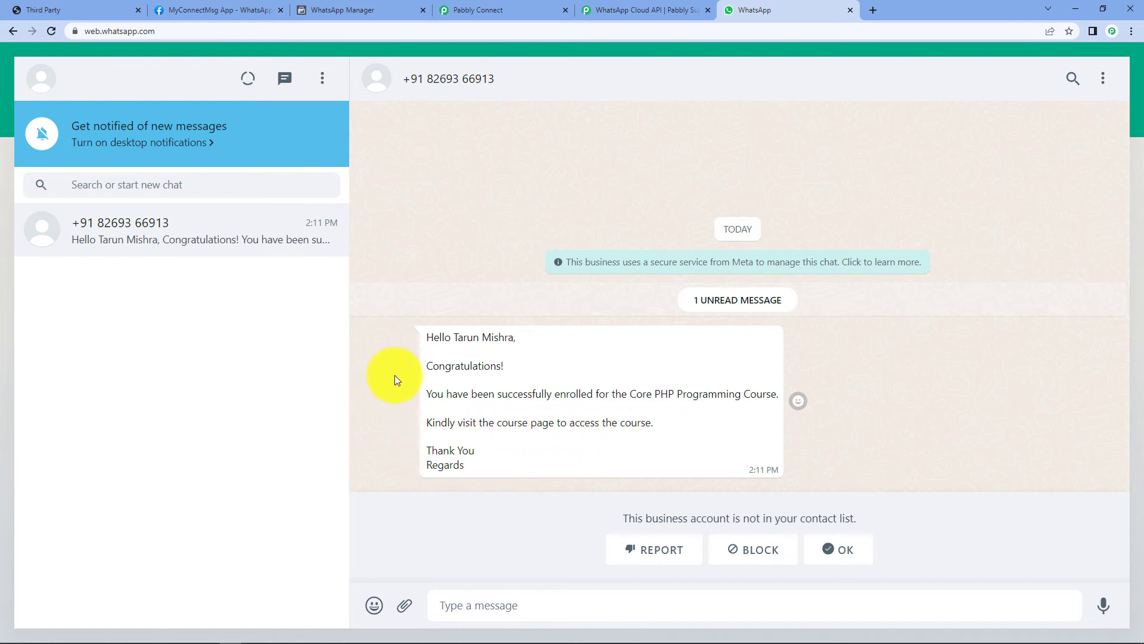
{"action": "left_click_drag", "start_coordinate": [453, 338], "coordinate": [516, 338]}
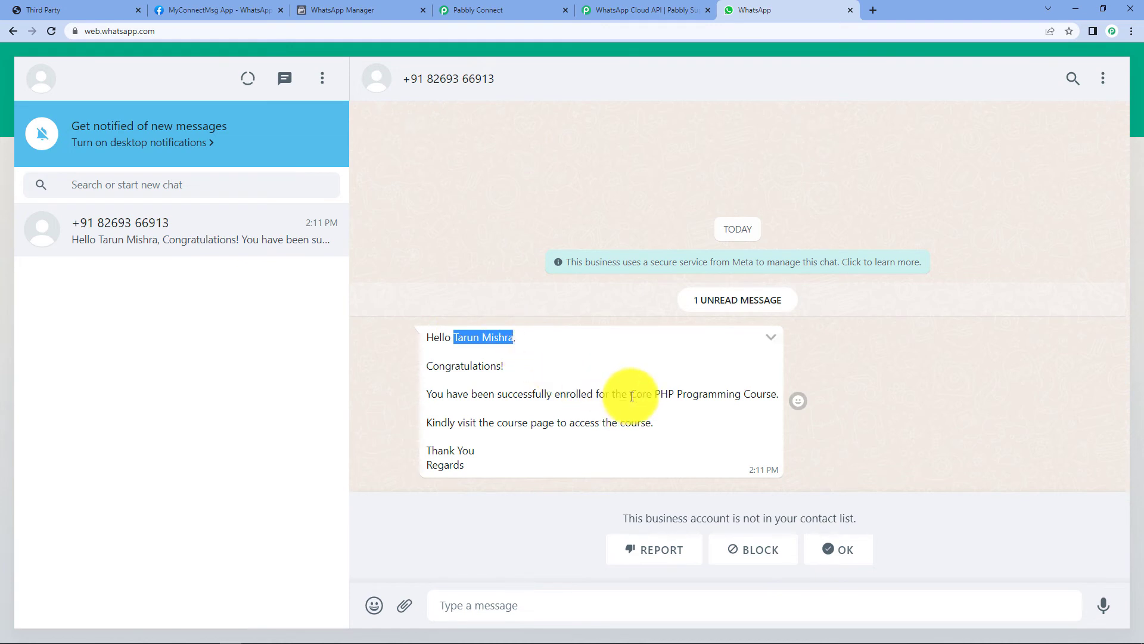
{"action": "left_click_drag", "start_coordinate": [631, 395], "coordinate": [739, 395]}
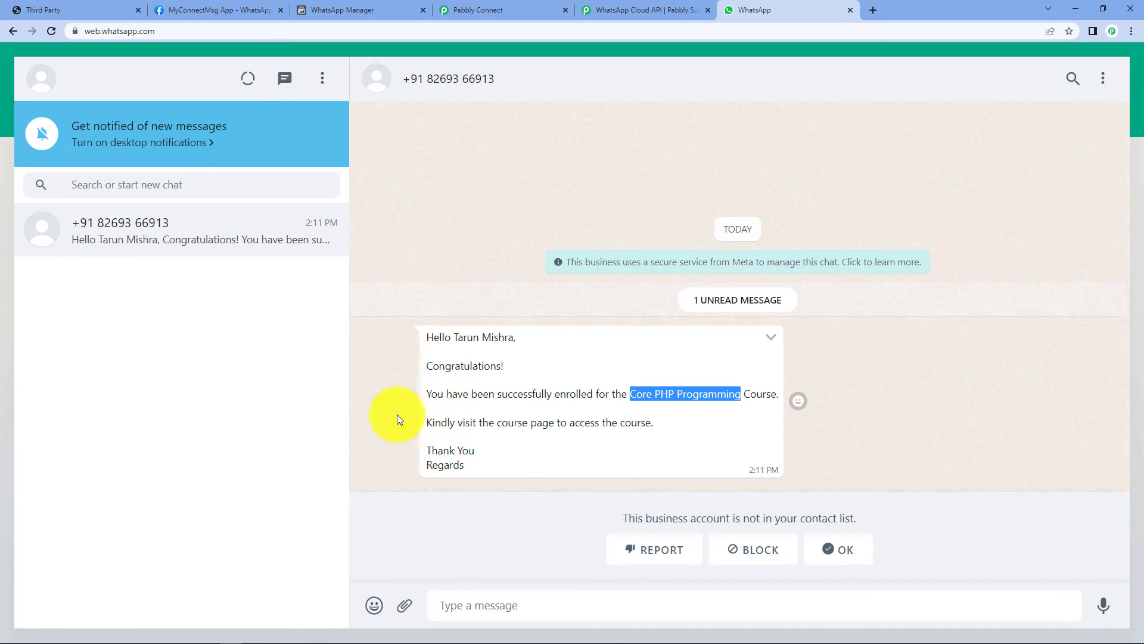
{"action": "left_click", "coordinate": [478, 251]}
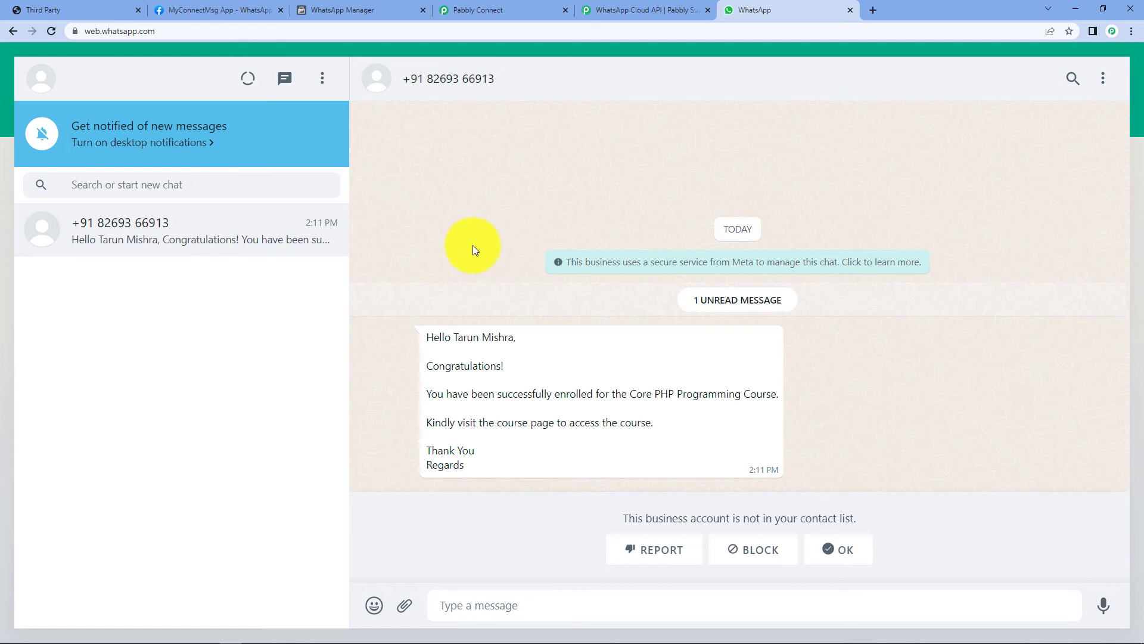
{"action": "left_click", "coordinate": [103, 9]}
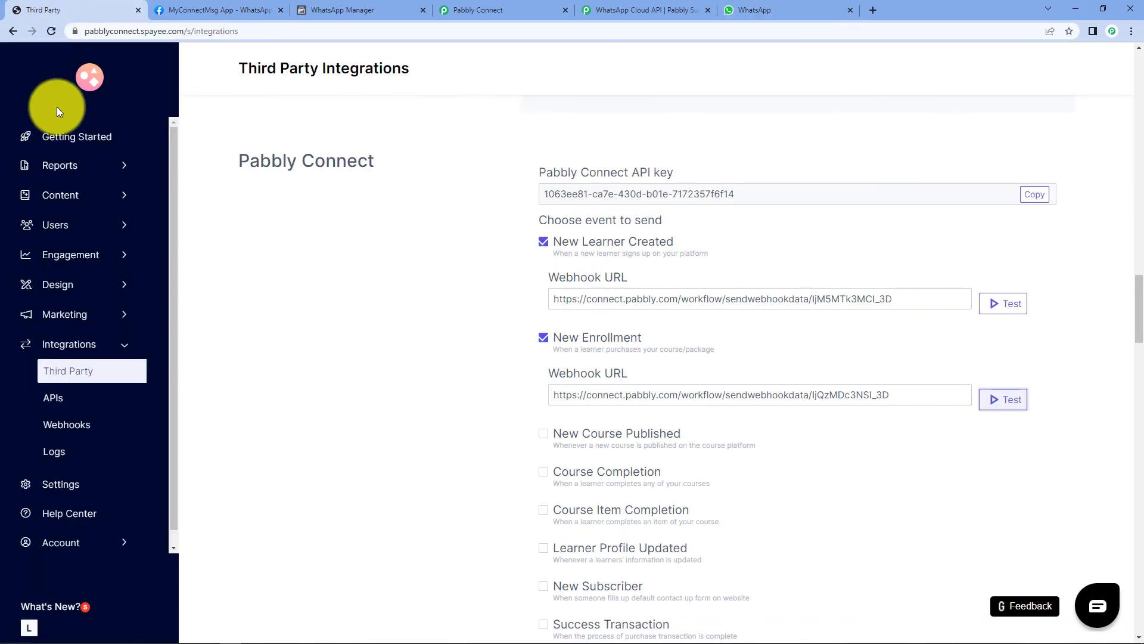
Go to the ReactJs course's Learners list under Content > Courses.
{"action": "left_click", "coordinate": [113, 196]}
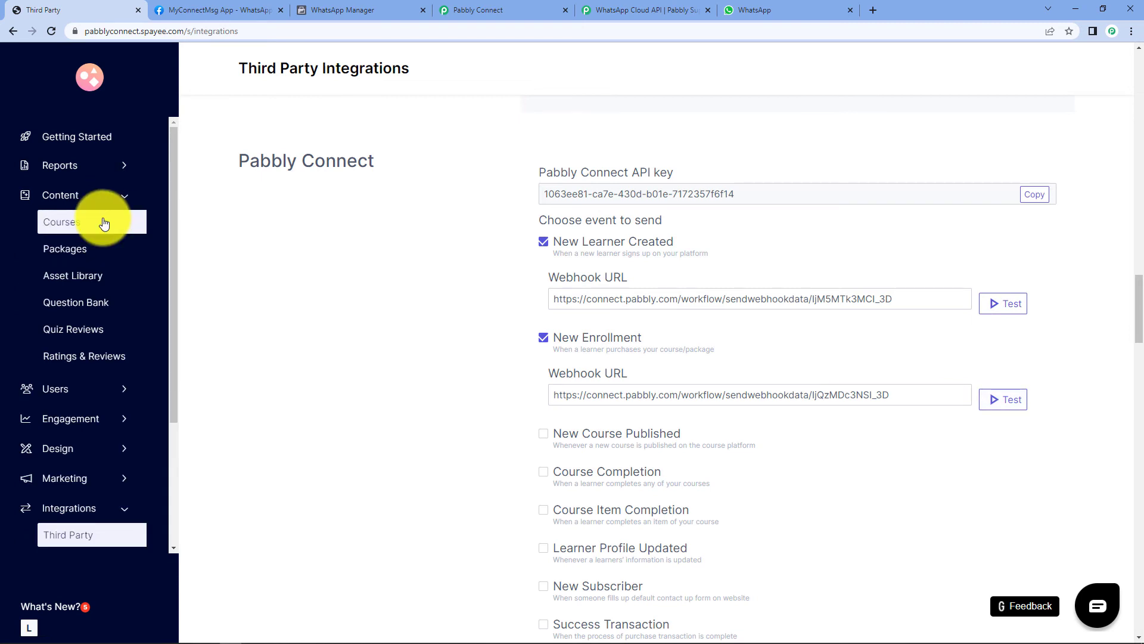
{"action": "left_click", "coordinate": [104, 223]}
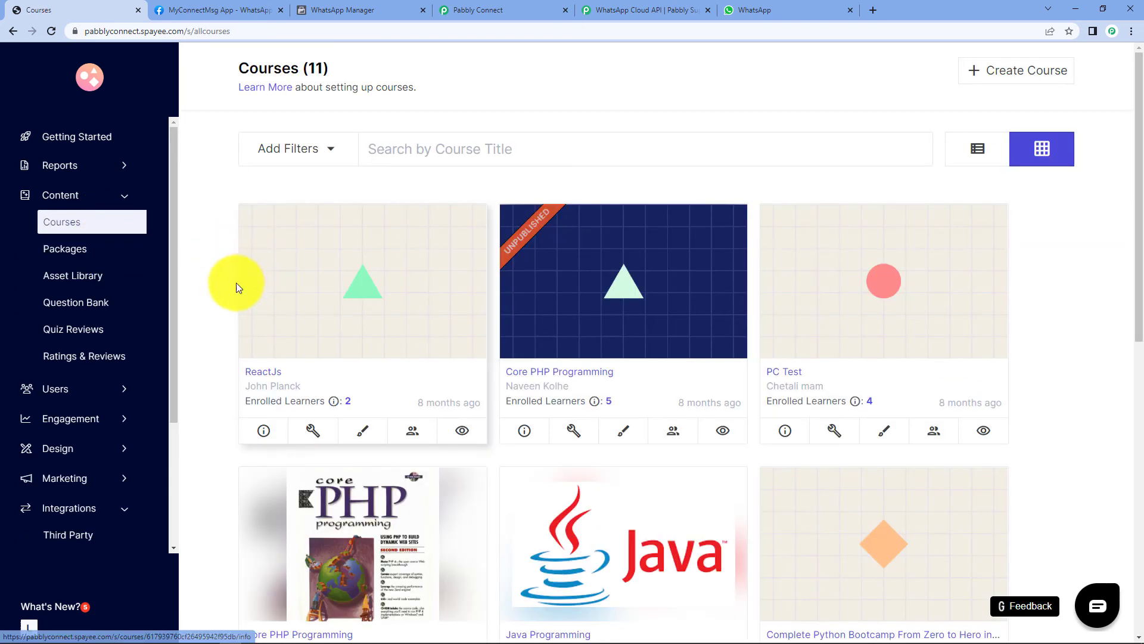
{"action": "left_click", "coordinate": [269, 375]}
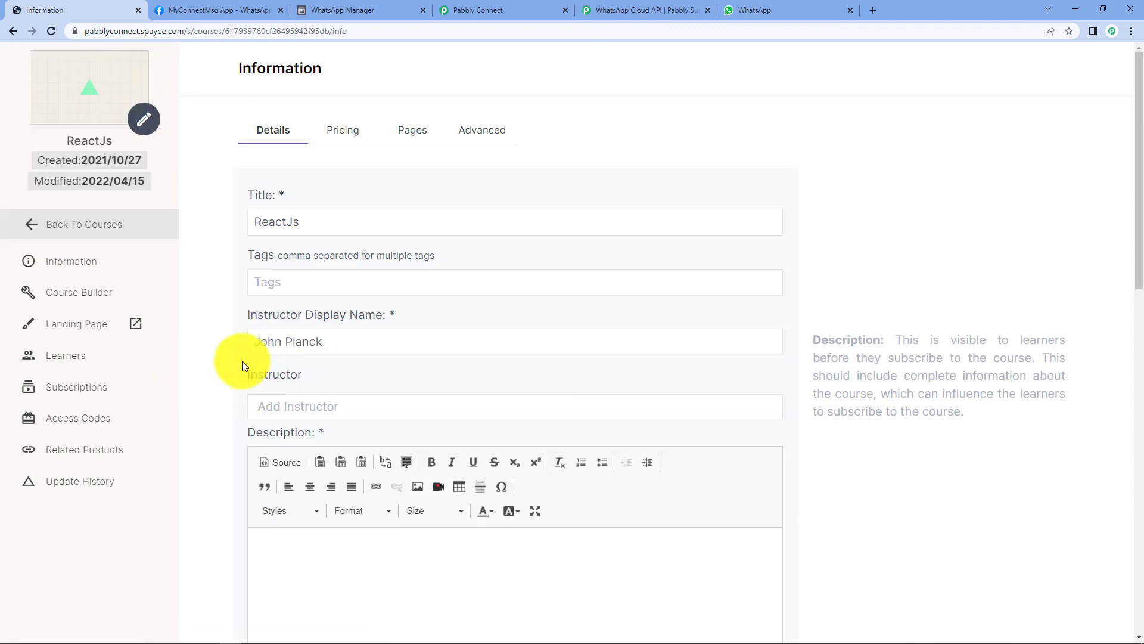
{"action": "left_click", "coordinate": [76, 358]}
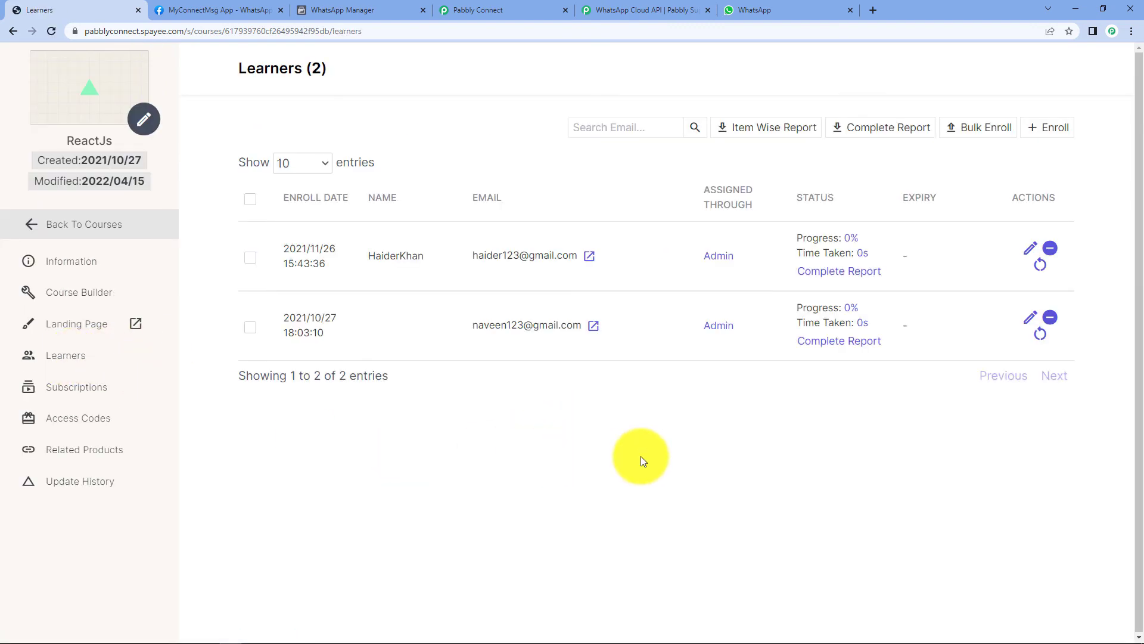
Enroll the searched learner in ReactJs and confirm the assignment.
{"action": "left_click", "coordinate": [1049, 128]}
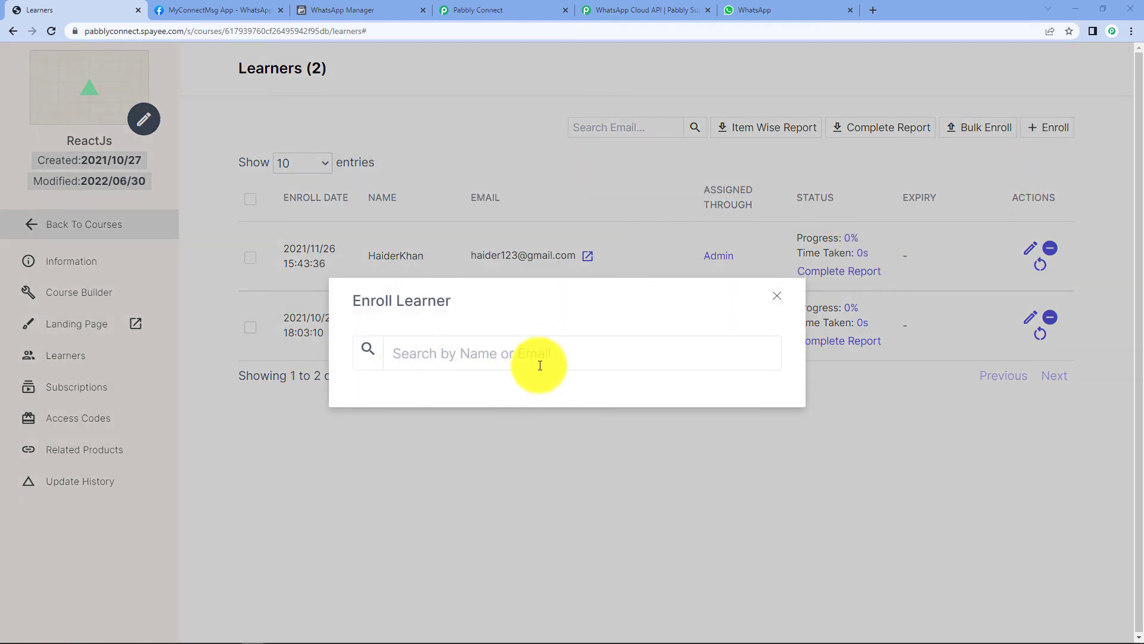
{"action": "left_click", "coordinate": [446, 359]}
{"action": "type", "text": "Ashi Rai"}
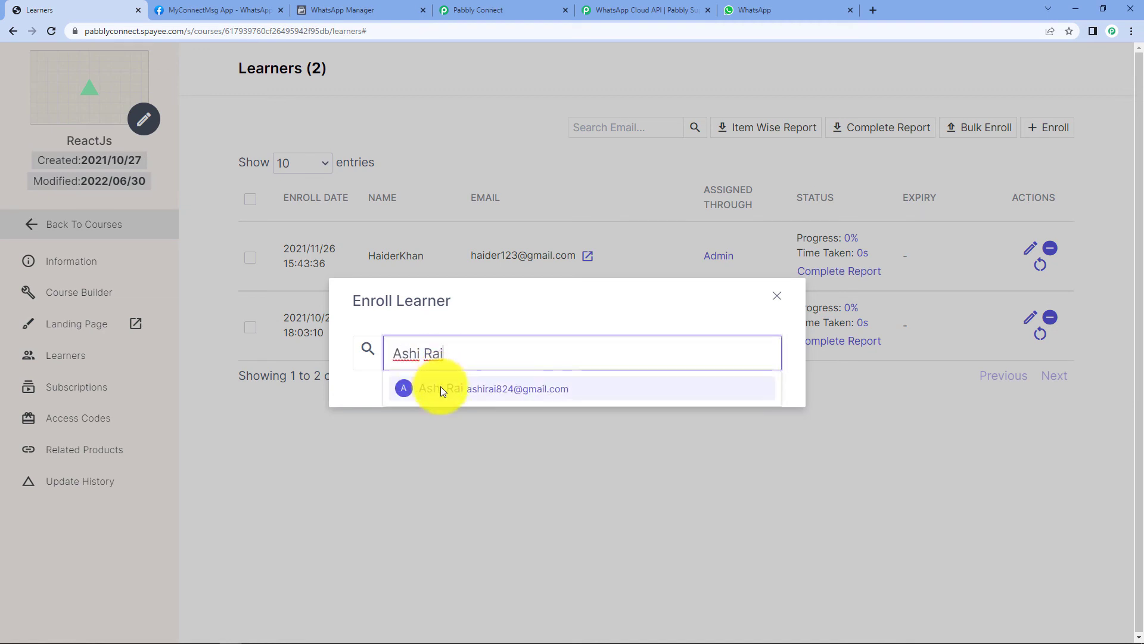
{"action": "left_click", "coordinate": [441, 388]}
{"action": "left_click", "coordinate": [524, 419]}
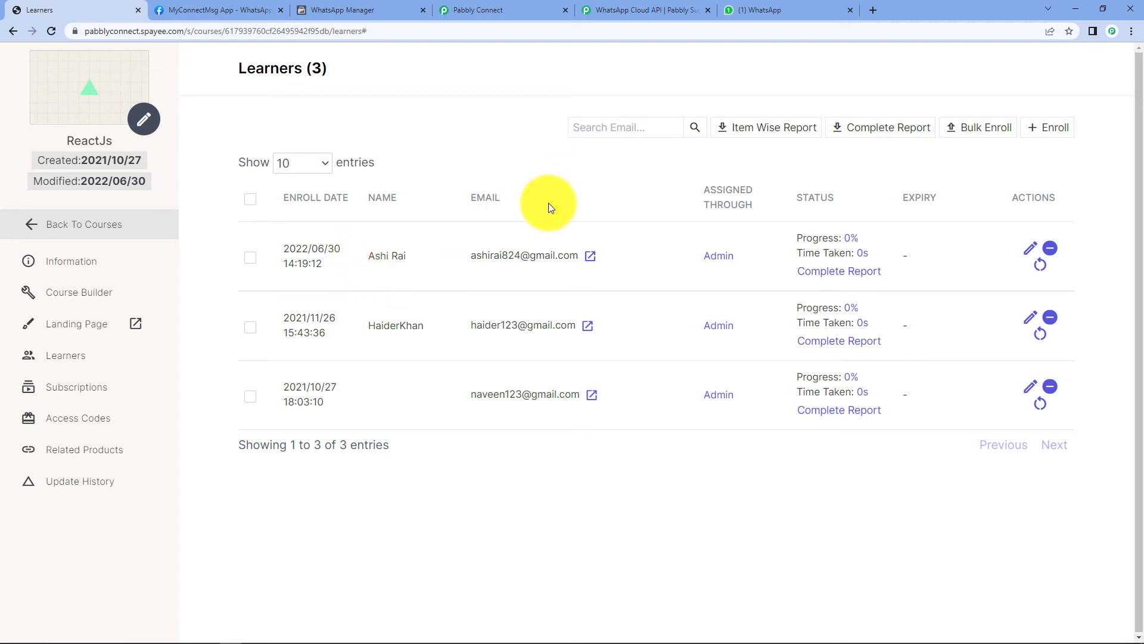
Check the WhatsApp chat's new 2:24 PM message names the learner and the ReactJs course.
{"action": "left_click", "coordinate": [774, 10]}
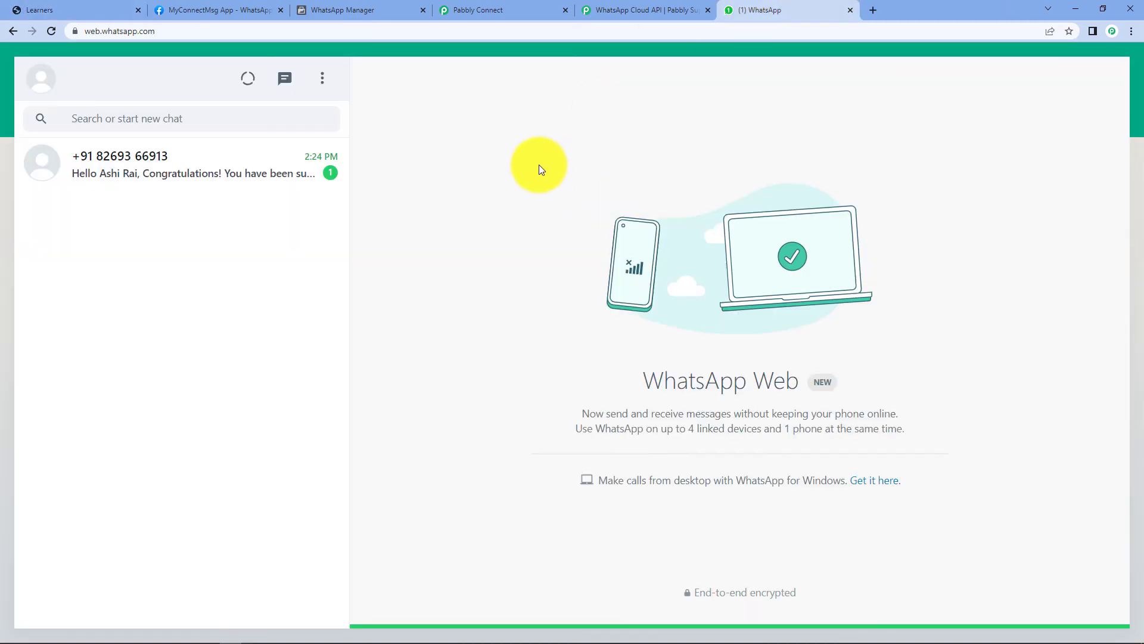
{"action": "left_click", "coordinate": [286, 173]}
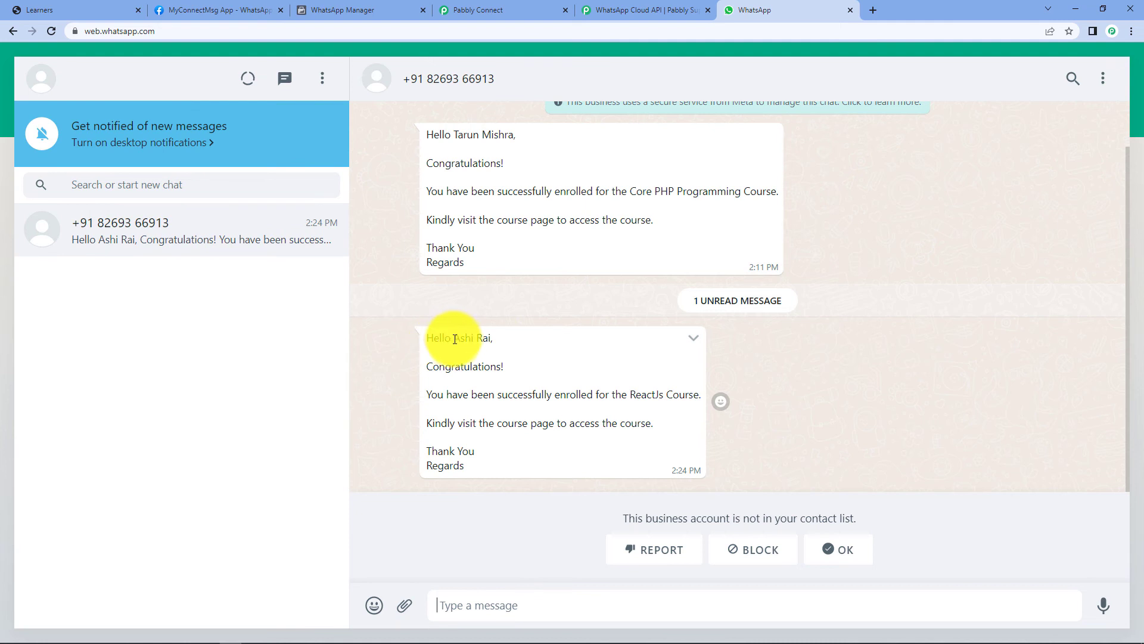
{"action": "left_click_drag", "start_coordinate": [454, 339], "coordinate": [493, 338]}
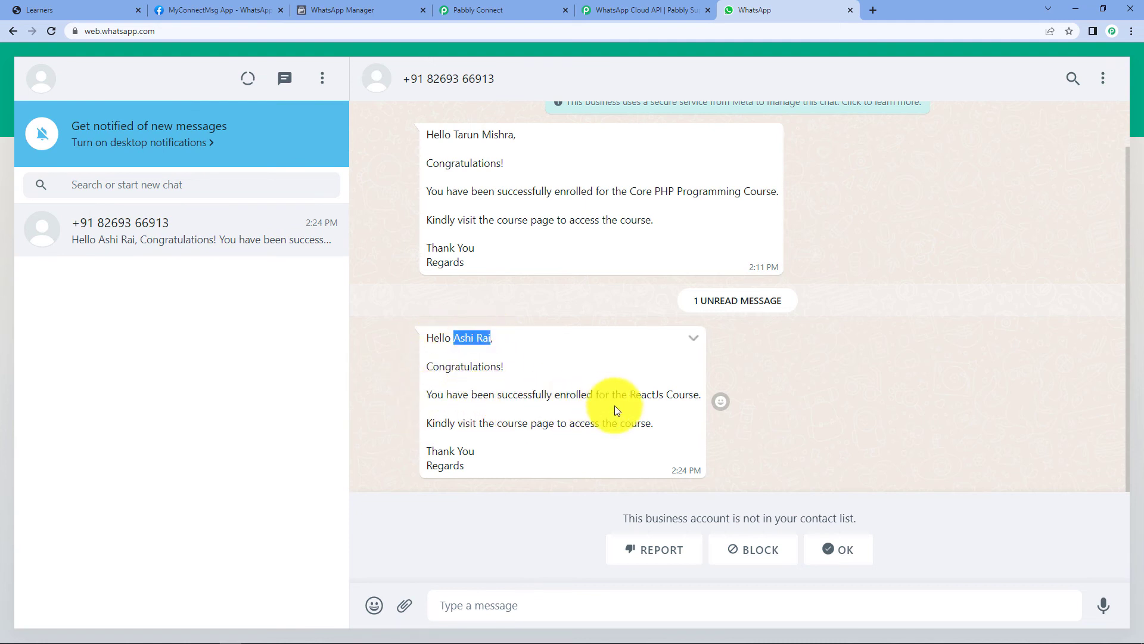
{"action": "left_click_drag", "start_coordinate": [630, 395], "coordinate": [661, 399]}
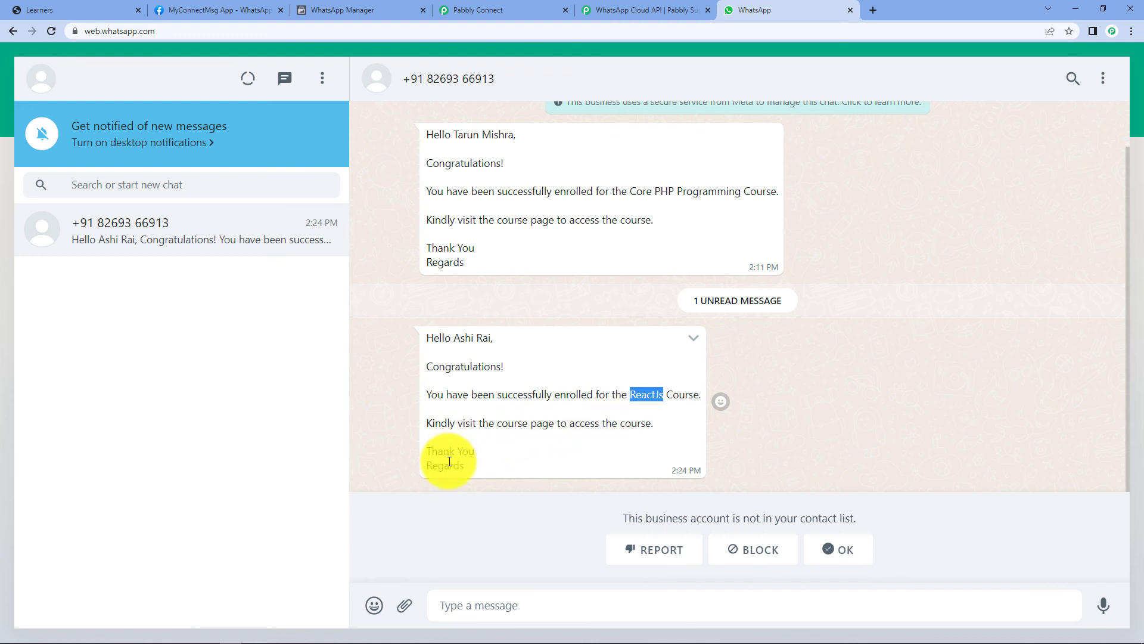
{"action": "left_click", "coordinate": [788, 365]}
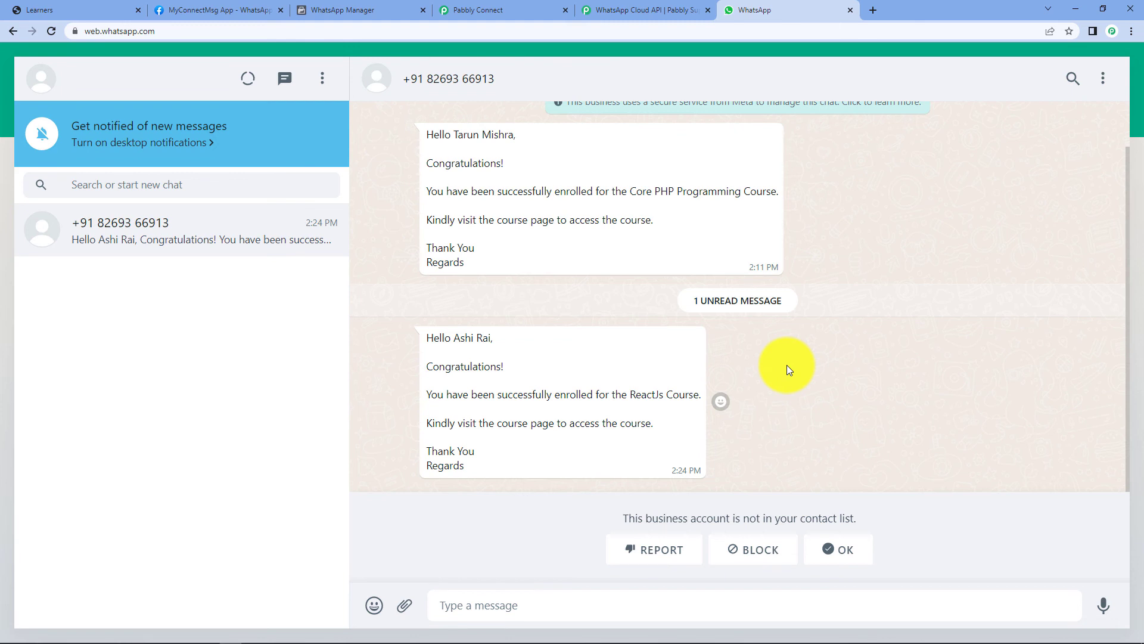
Back in Pabbly Connect, collapse the Graphy trigger card so all three workflow steps show.
{"action": "left_click", "coordinate": [477, 9]}
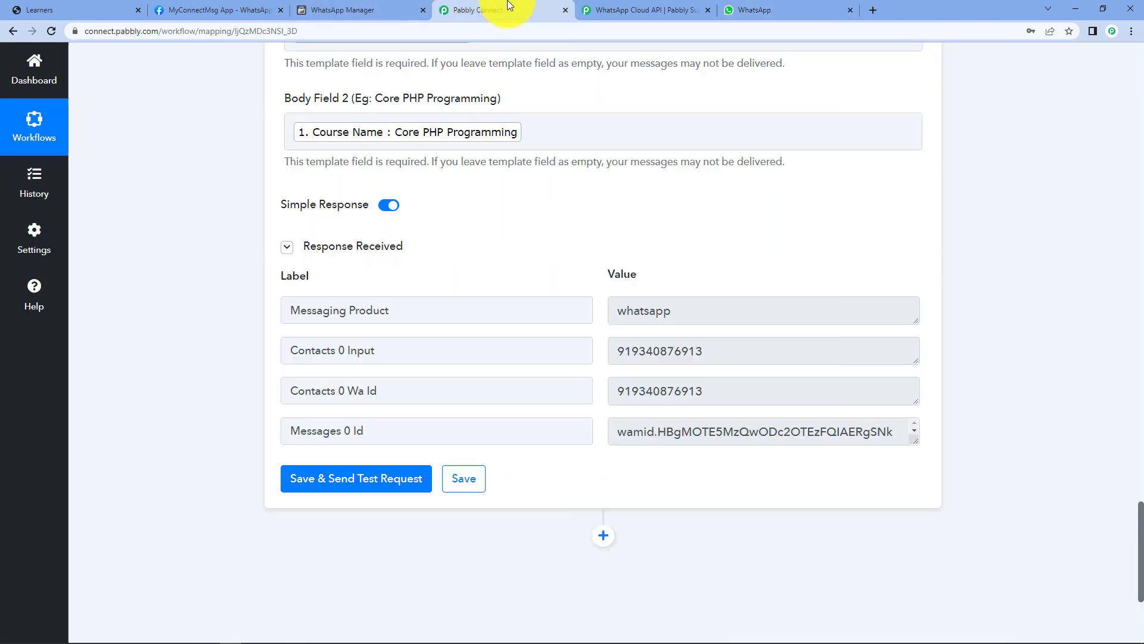
{"action": "scroll", "coordinate": [828, 298], "scroll_direction": "up", "scroll_amount": 20}
{"action": "scroll", "coordinate": [935, 478], "scroll_direction": "down", "scroll_amount": 5}
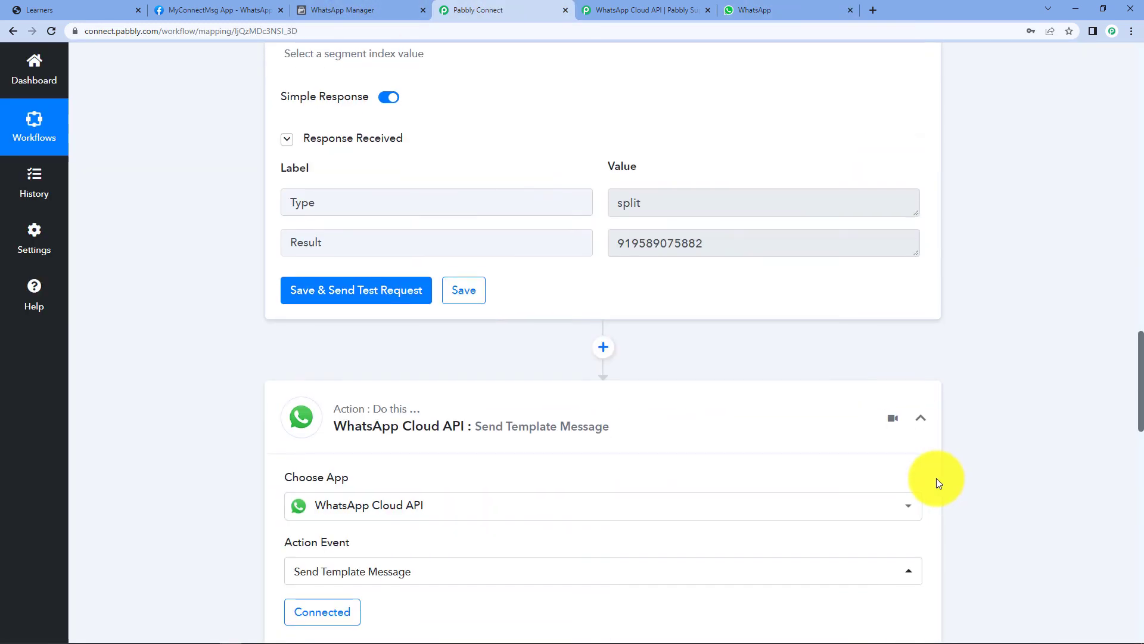
{"action": "scroll", "coordinate": [971, 391], "scroll_direction": "up", "scroll_amount": 15}
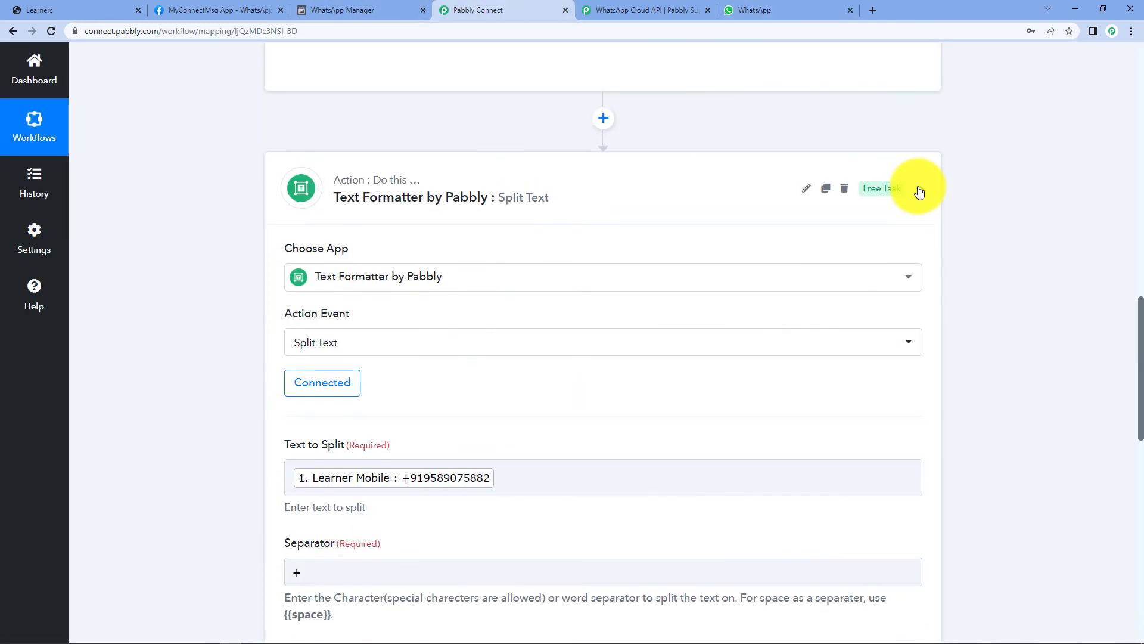
{"action": "scroll", "coordinate": [965, 256], "scroll_direction": "up", "scroll_amount": 10}
{"action": "left_click", "coordinate": [920, 255]}
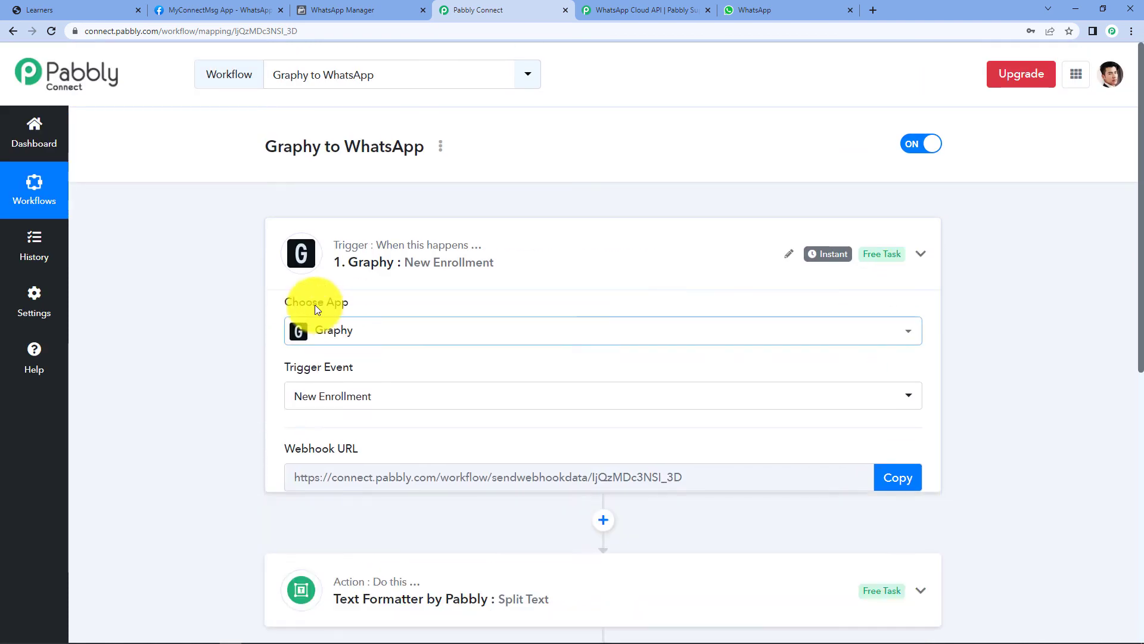
{"action": "scroll", "coordinate": [239, 298], "scroll_direction": "down", "scroll_amount": 2}
{"action": "scroll", "coordinate": [238, 298], "scroll_direction": "up", "scroll_amount": 1}
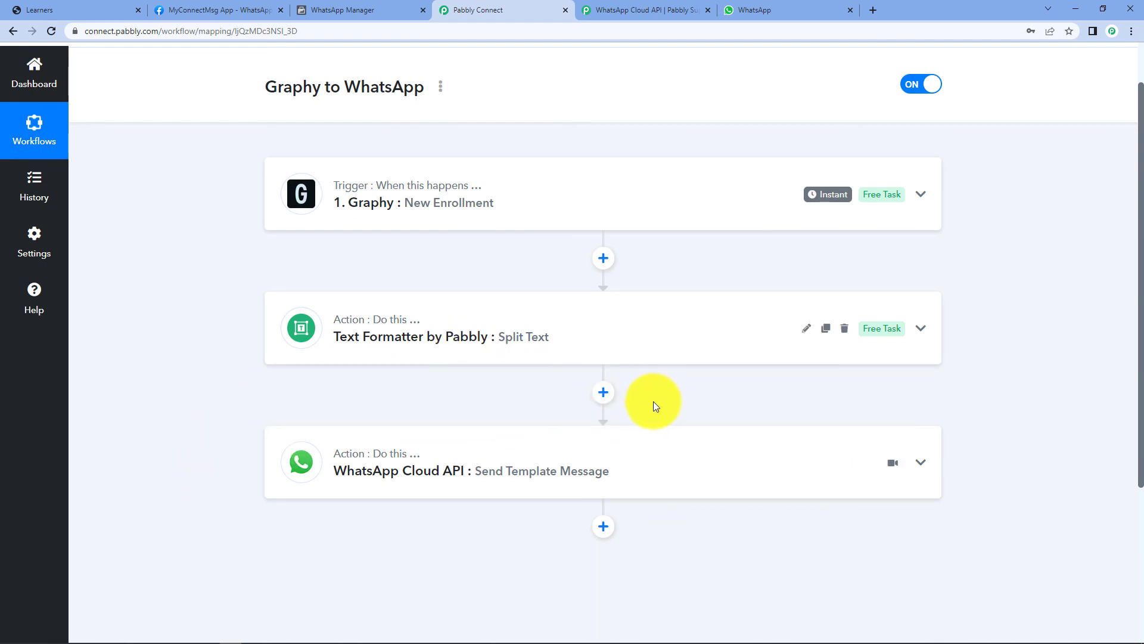
{"action": "scroll", "coordinate": [626, 360], "scroll_direction": "up", "scroll_amount": 1}
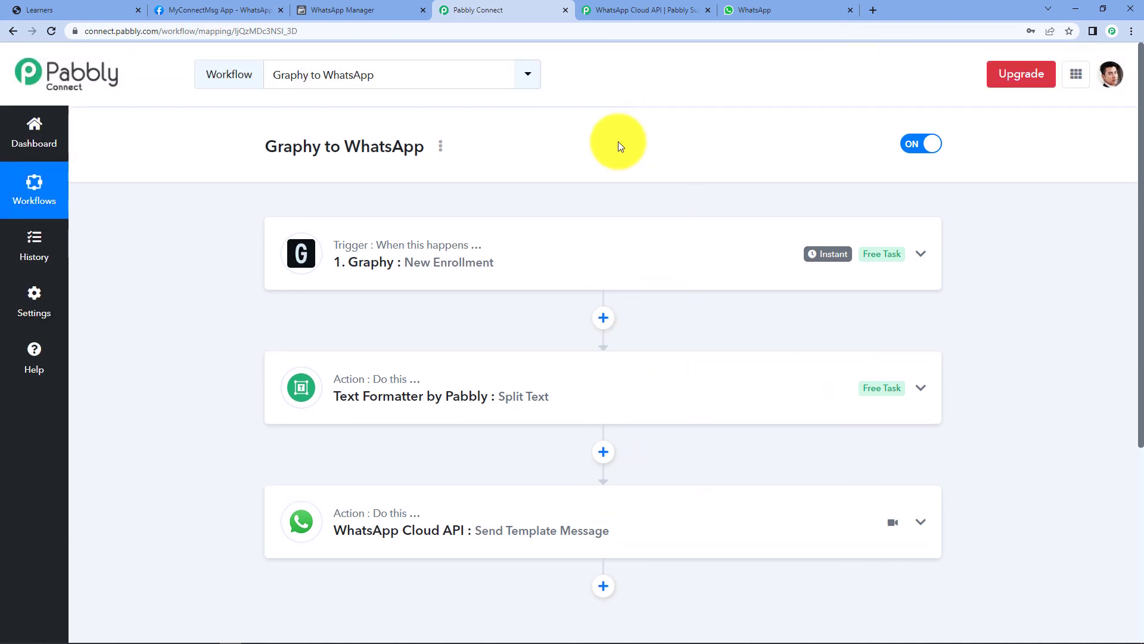